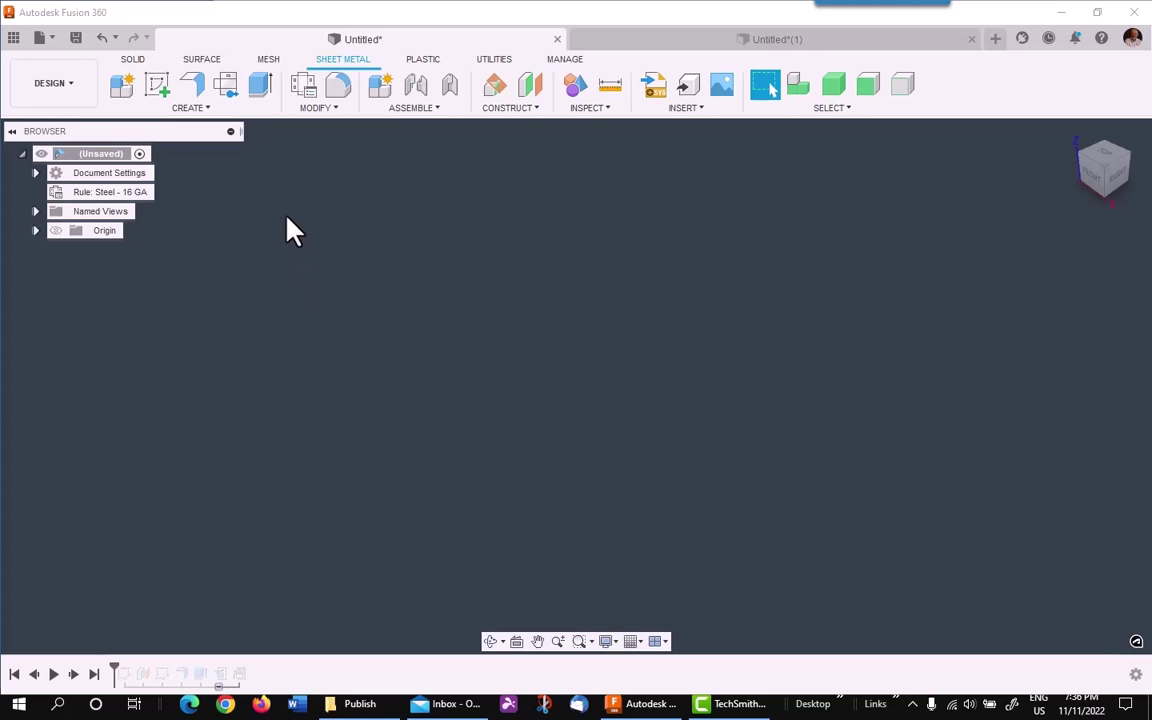
left_click(196, 90)
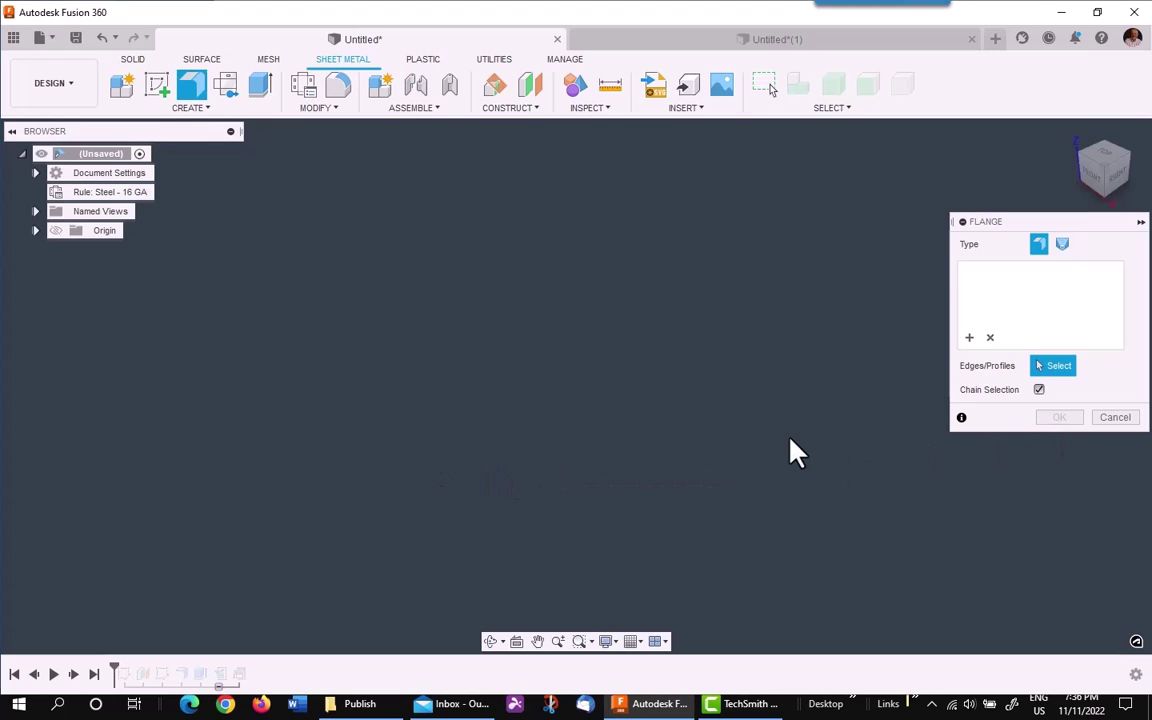
left_click(1124, 417)
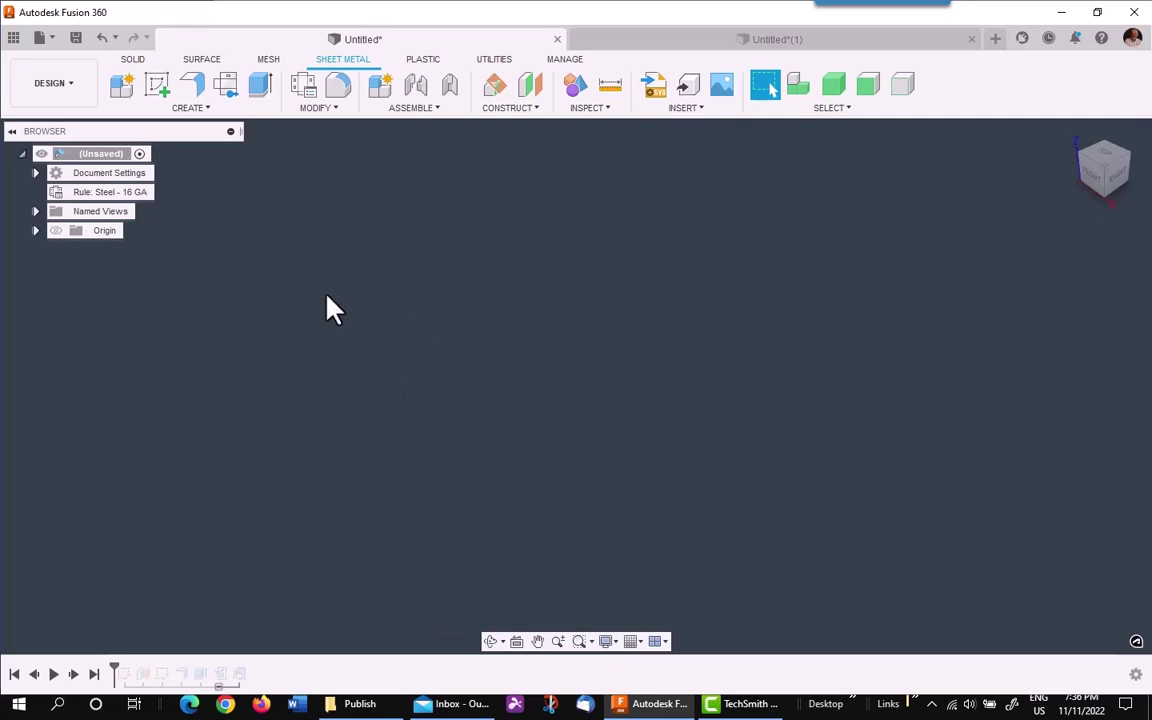
Sketch a nearly closed center-point arc of radius 6 in around the origin on the XY plane, and reposition its radius dimension inside the arc
left_click(158, 88)
left_click(628, 412)
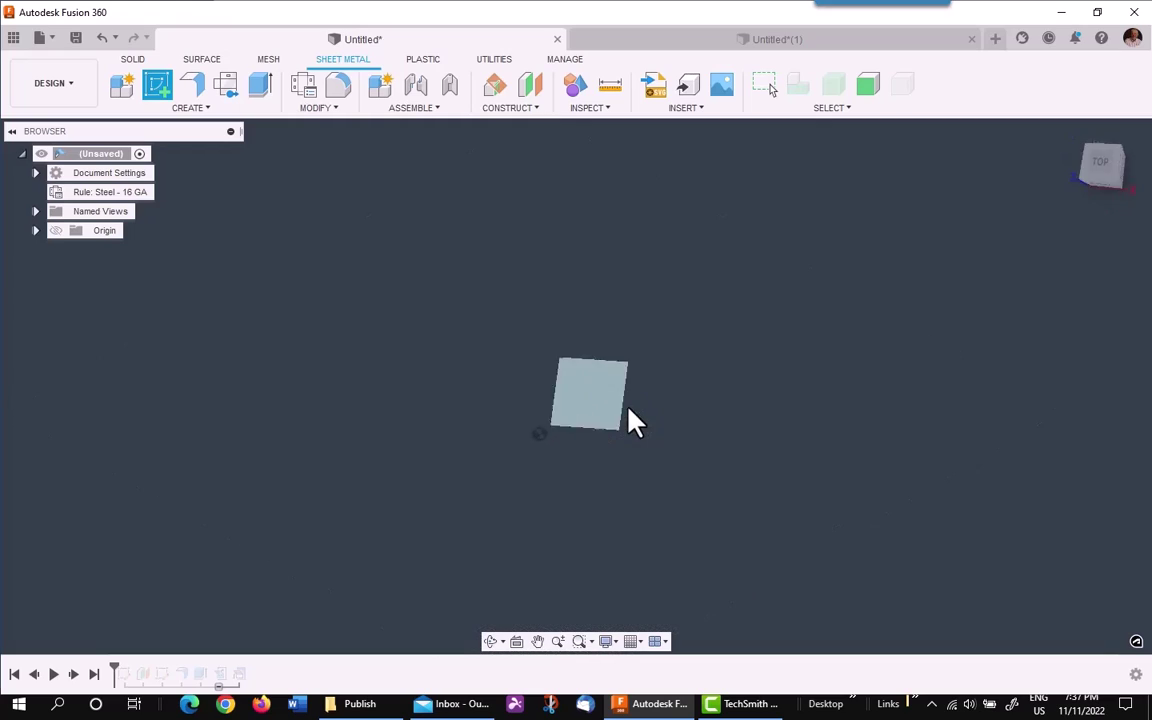
left_click(214, 108)
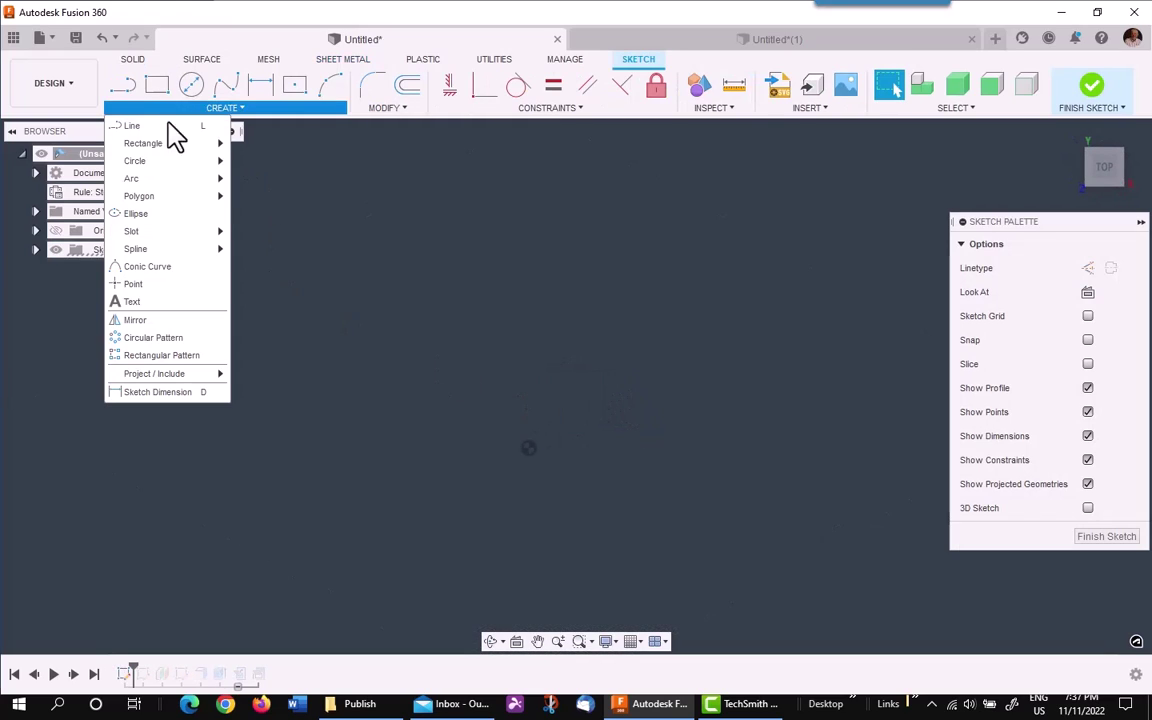
mouse_move(141, 179)
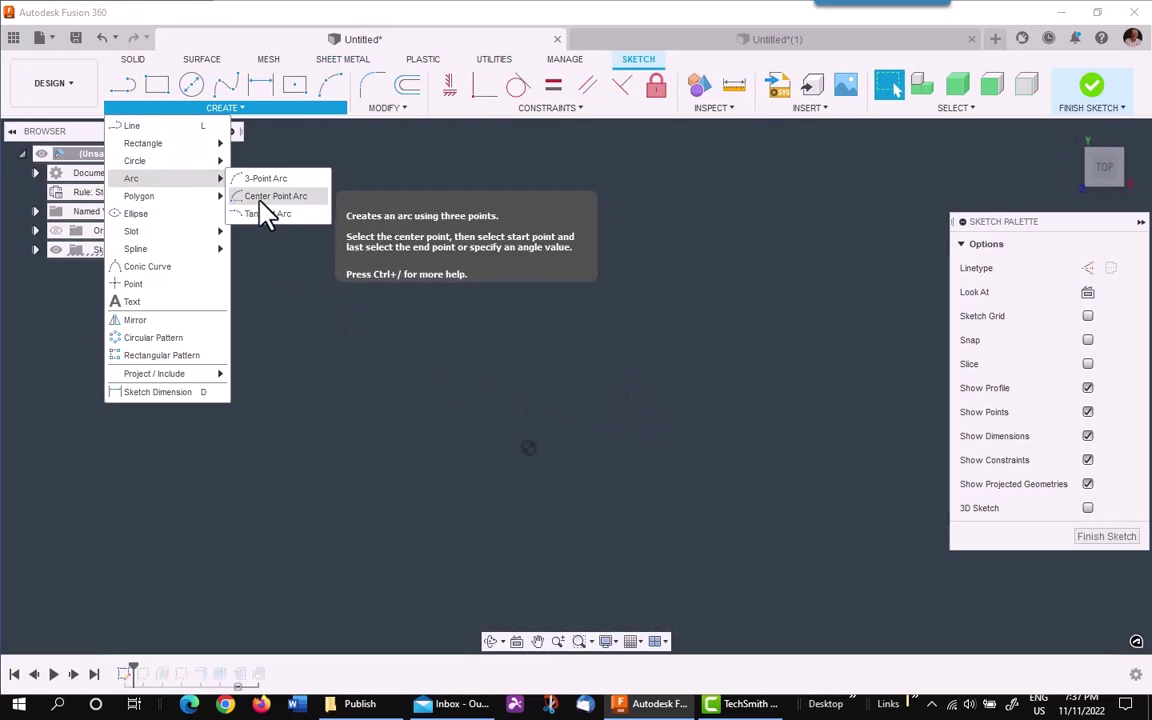
left_click(256, 197)
left_click(528, 447)
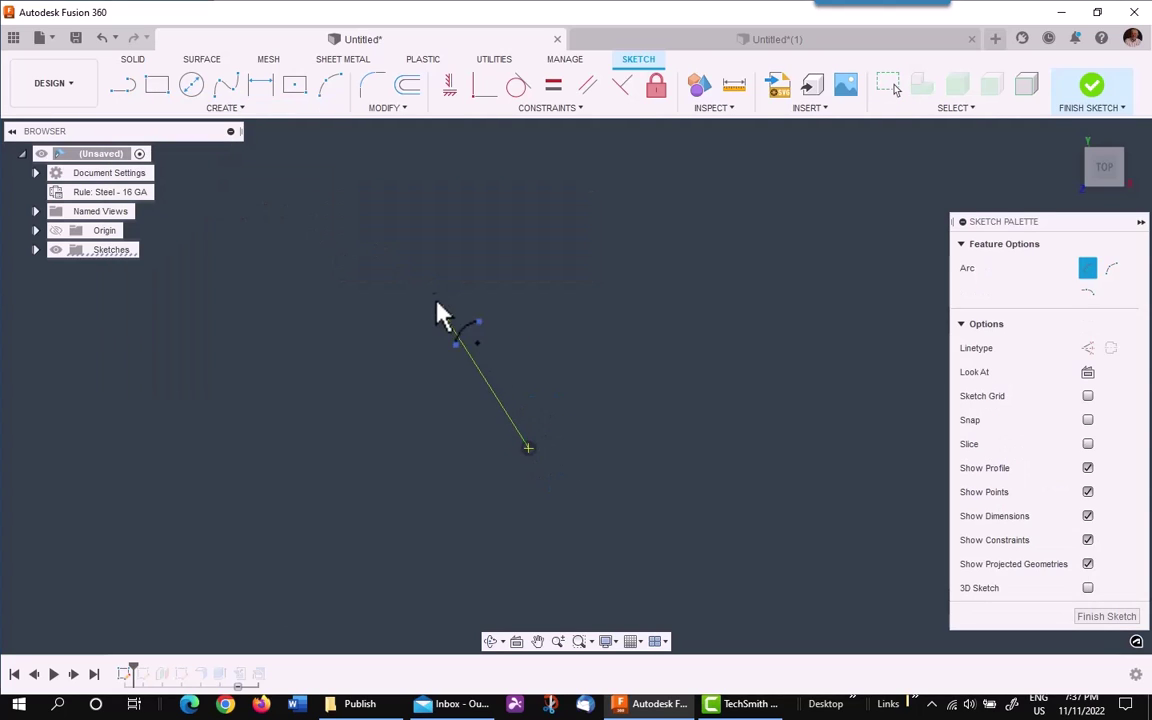
type("6")
key("Tab")
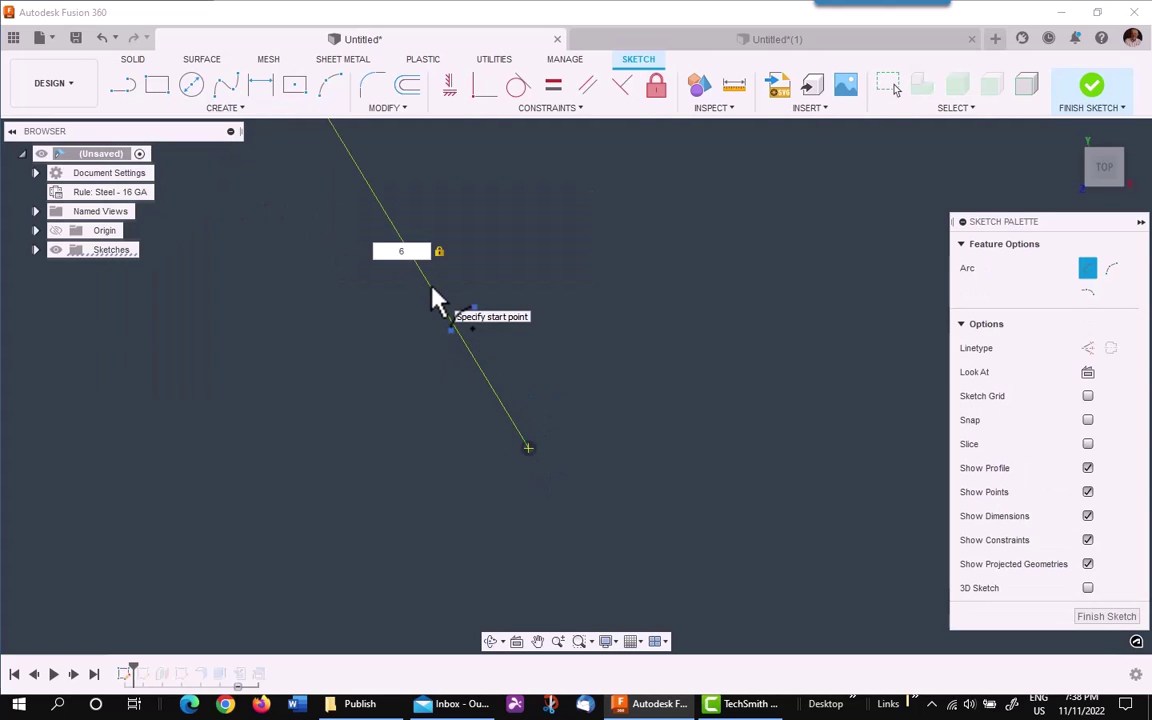
scroll(460, 305, "down", 2)
mouse_move(459, 299)
middle_mouse_down()
mouse_move(470, 368)
mouse_move(499, 350)
middle_mouse_up()
left_click(478, 250)
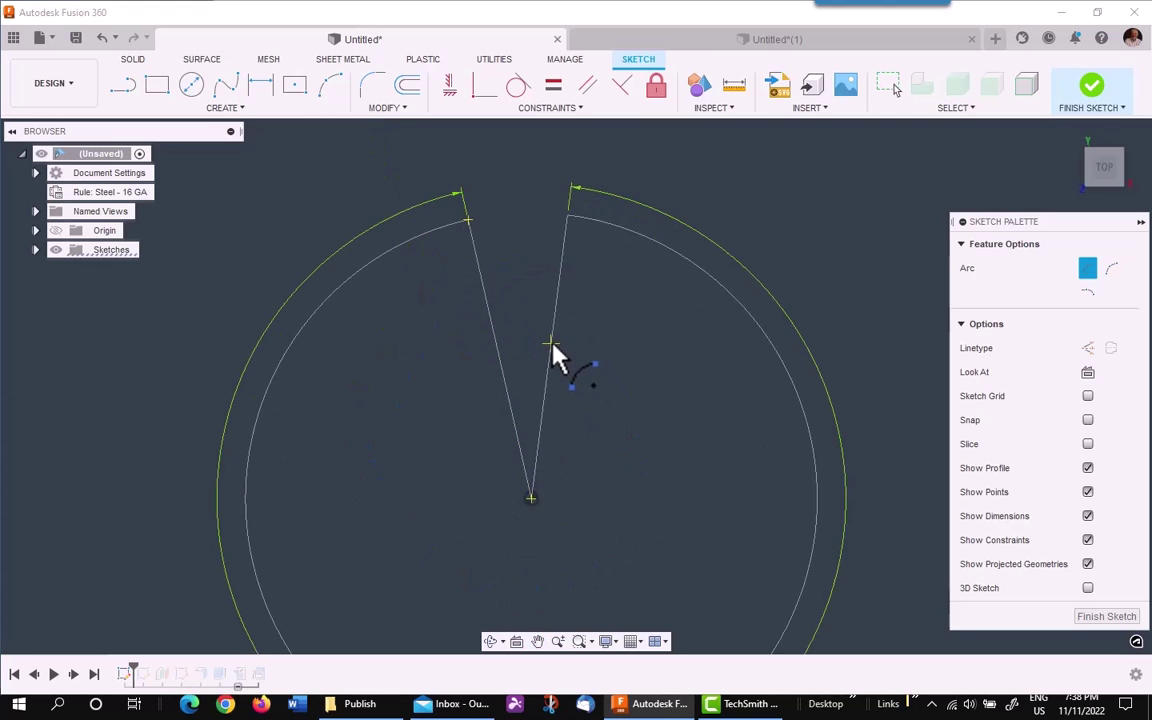
left_click(555, 350)
key("Escape")
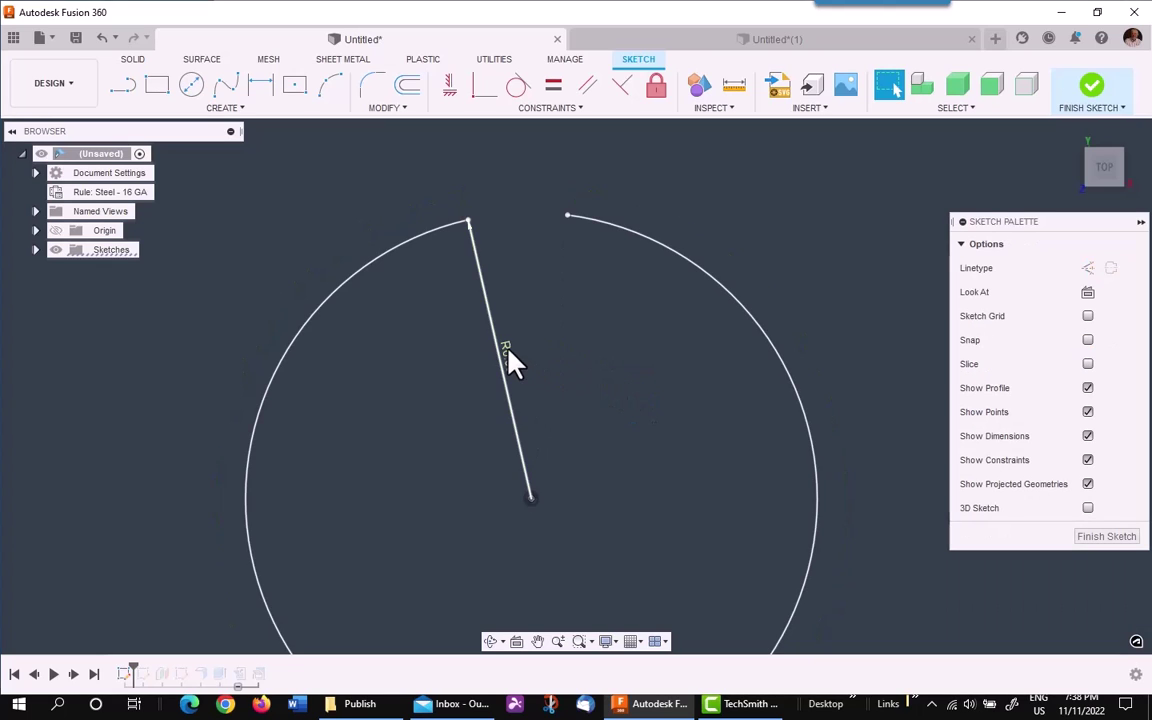
left_click_drag(507, 363, 406, 419)
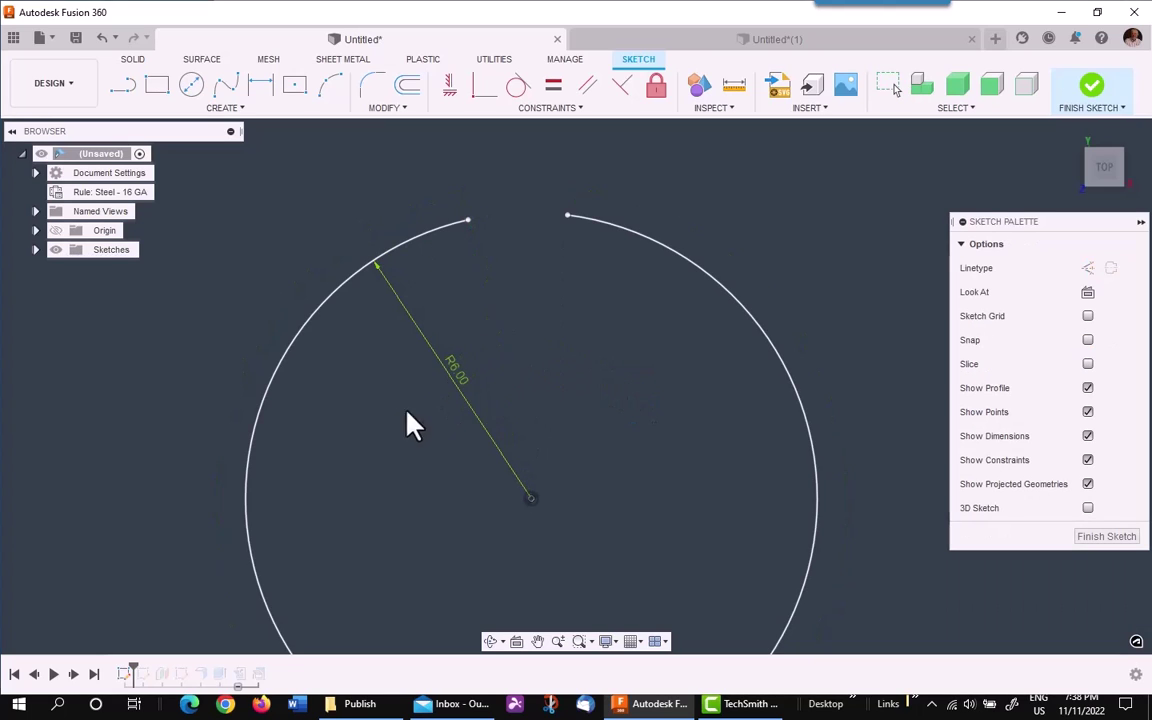
Draw construction lines from both arc ends to the center, plus a vertical one about 6.9 in long from the center up through the gap
left_click(123, 86)
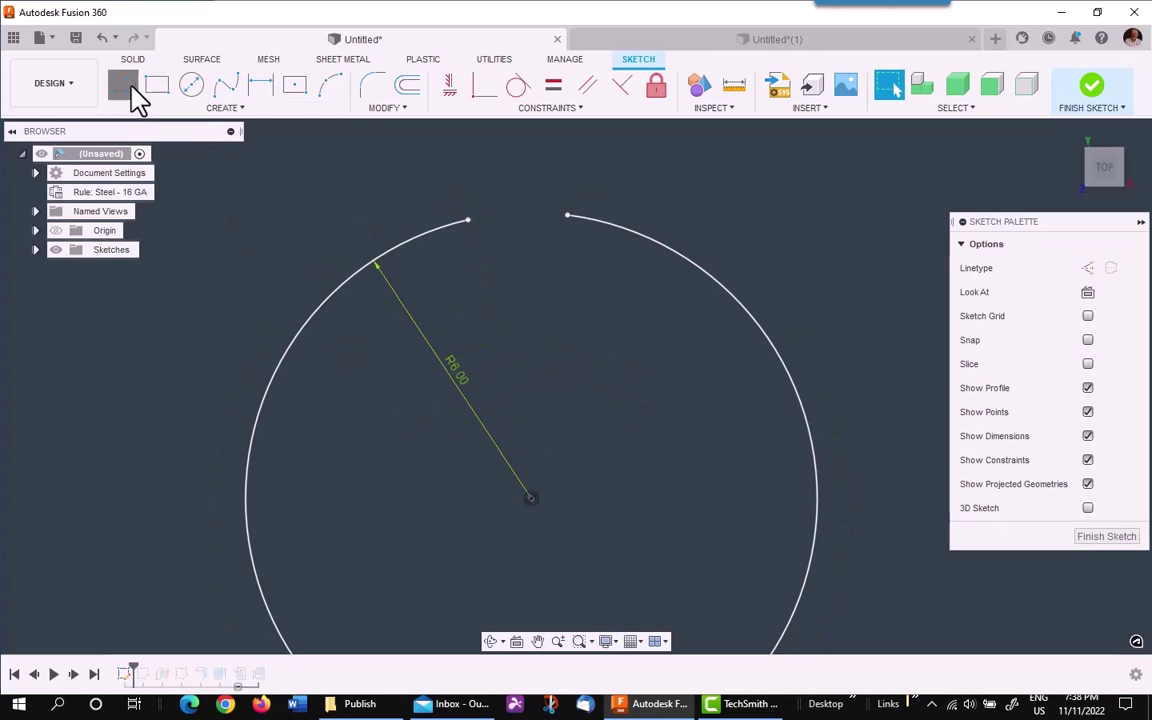
left_click(1088, 268)
left_click(468, 221)
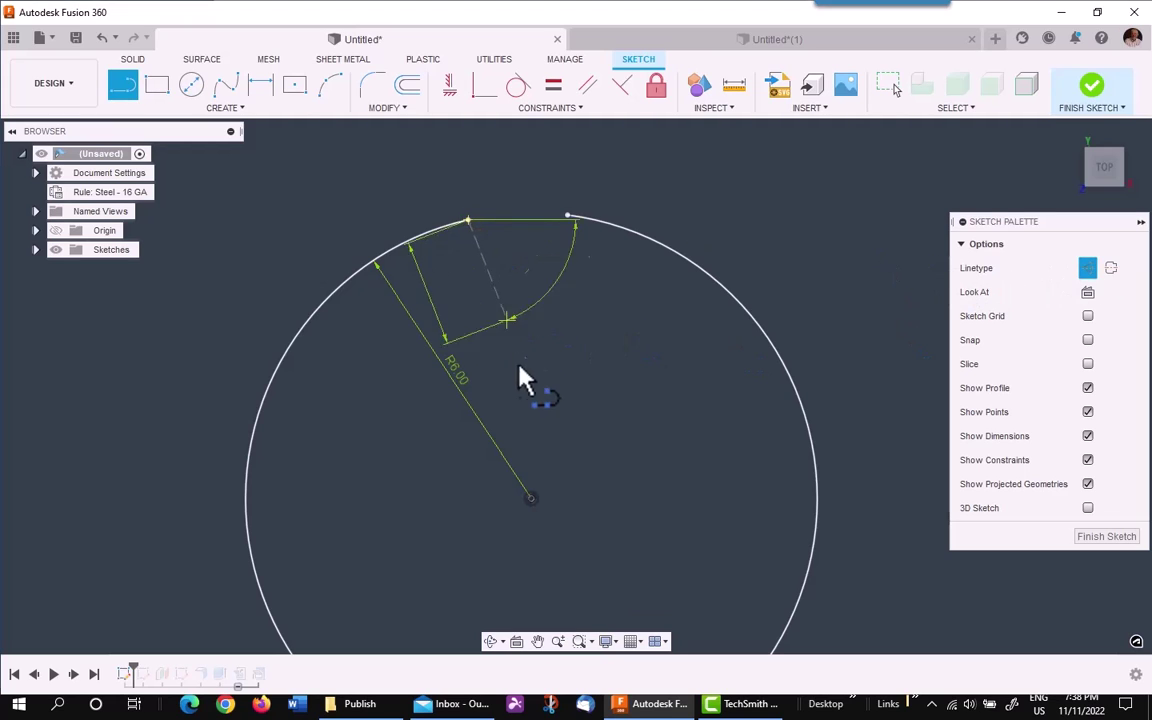
left_click(531, 497)
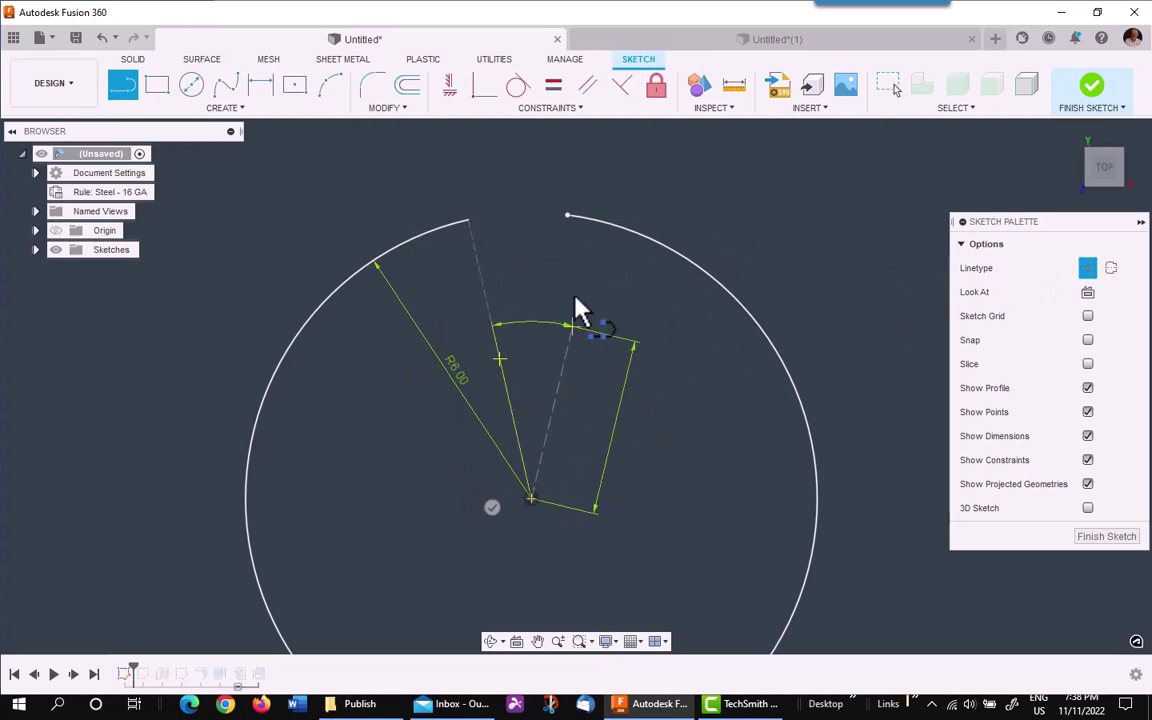
left_click(567, 217)
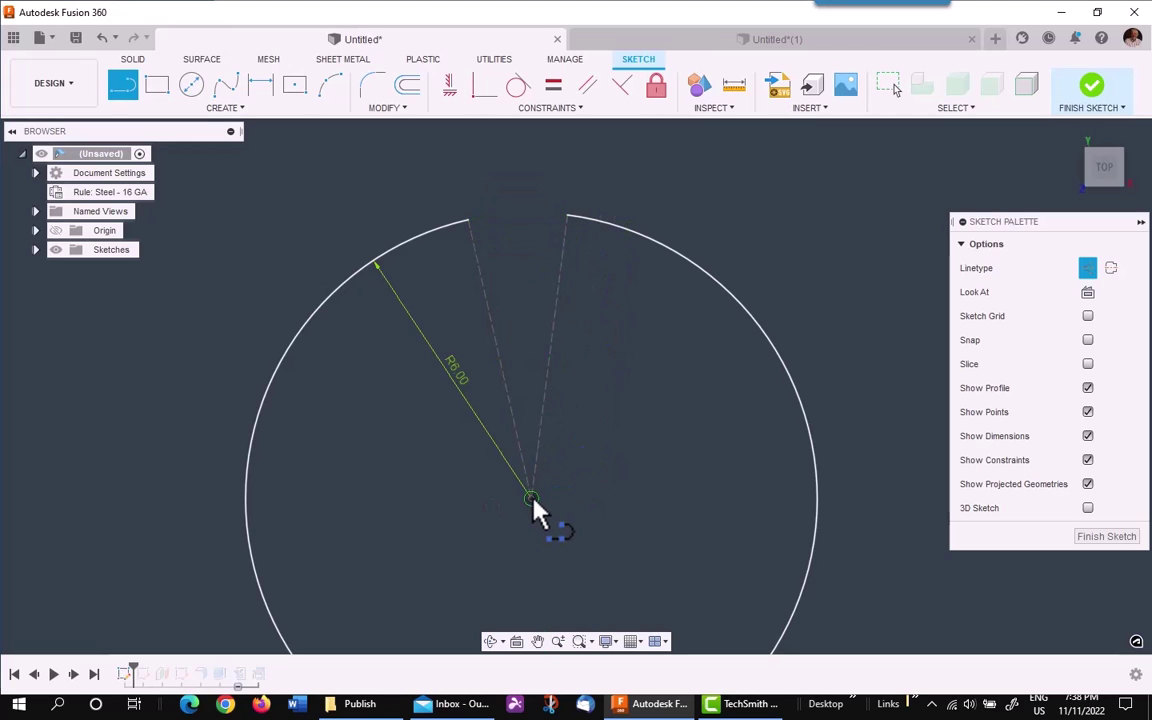
left_click_drag(533, 499, 531, 178)
key("Escape")
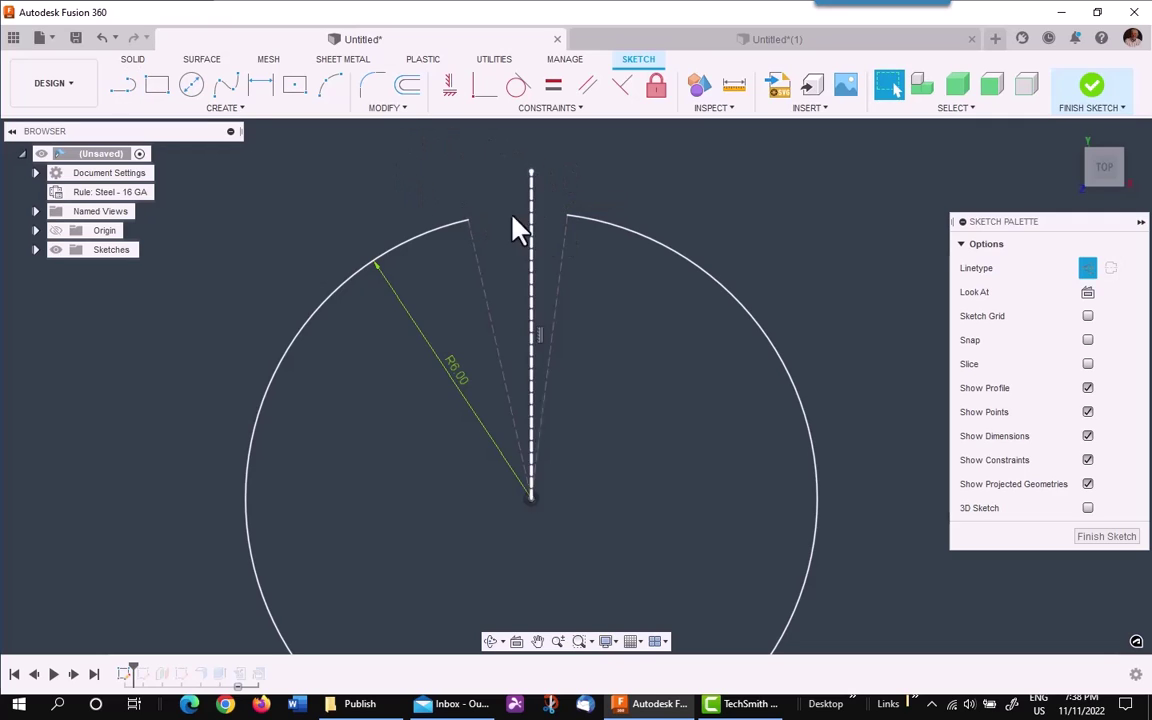
Set the angle between the two radial construction lines to 5° using the gap parameter, and move the gap over the vertical construction line
left_click(258, 90)
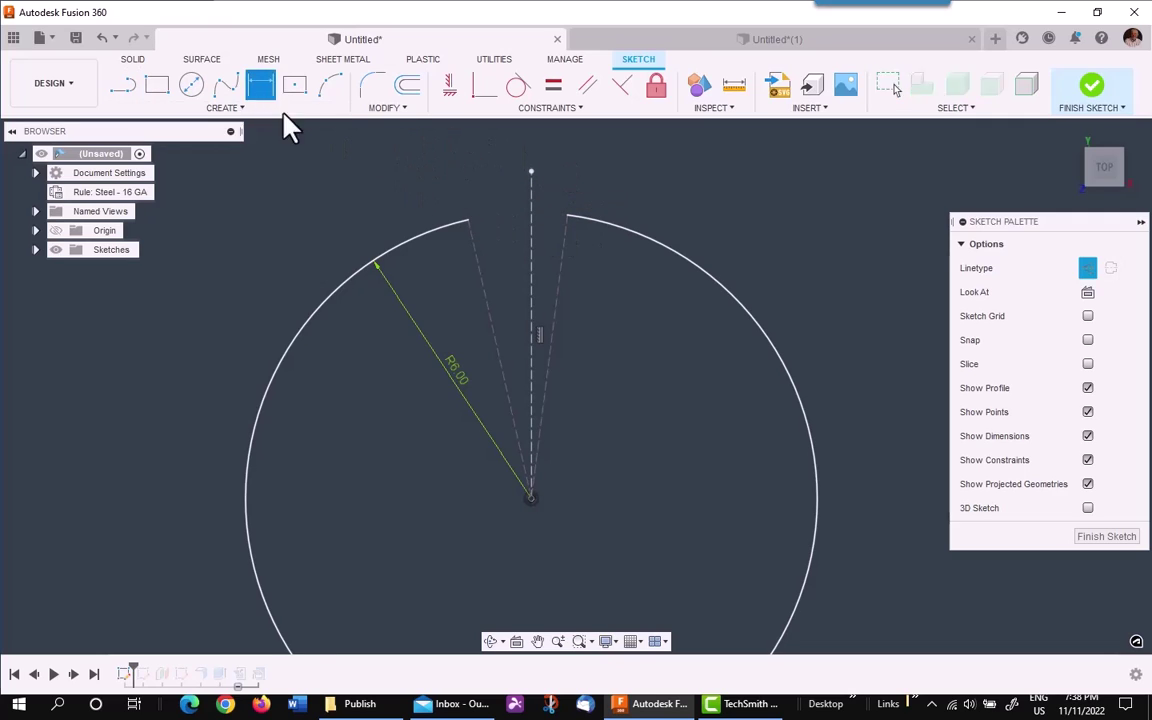
left_click(483, 255)
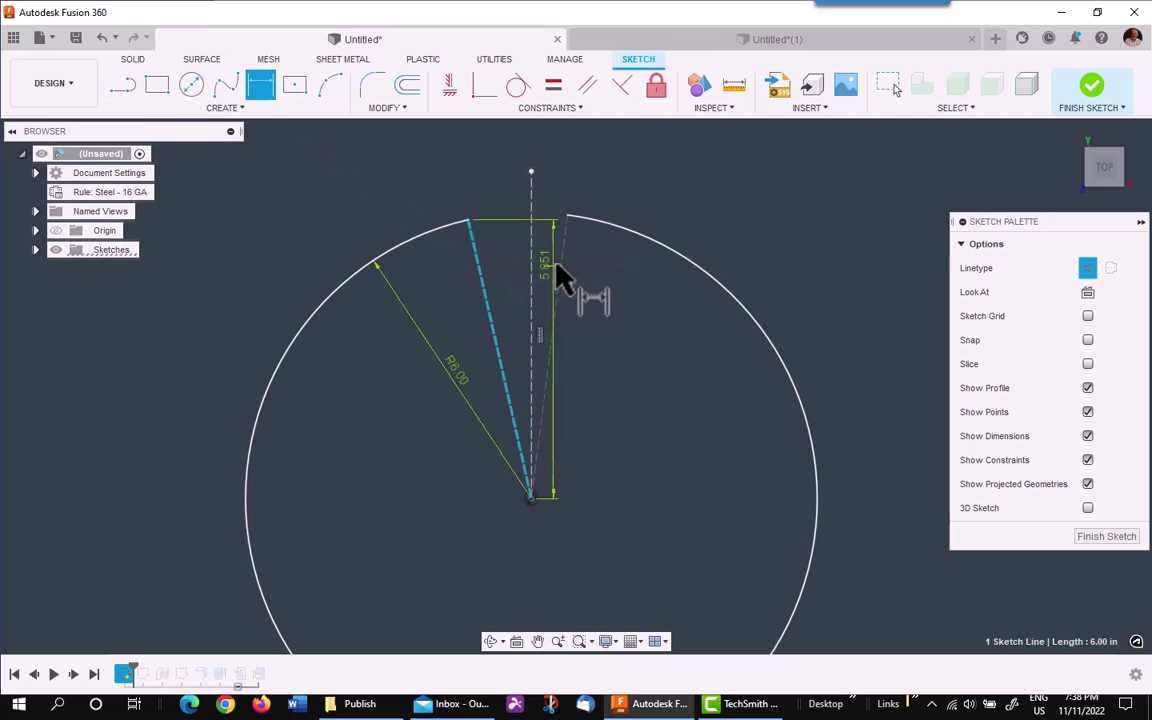
left_click(561, 262)
left_click(530, 148)
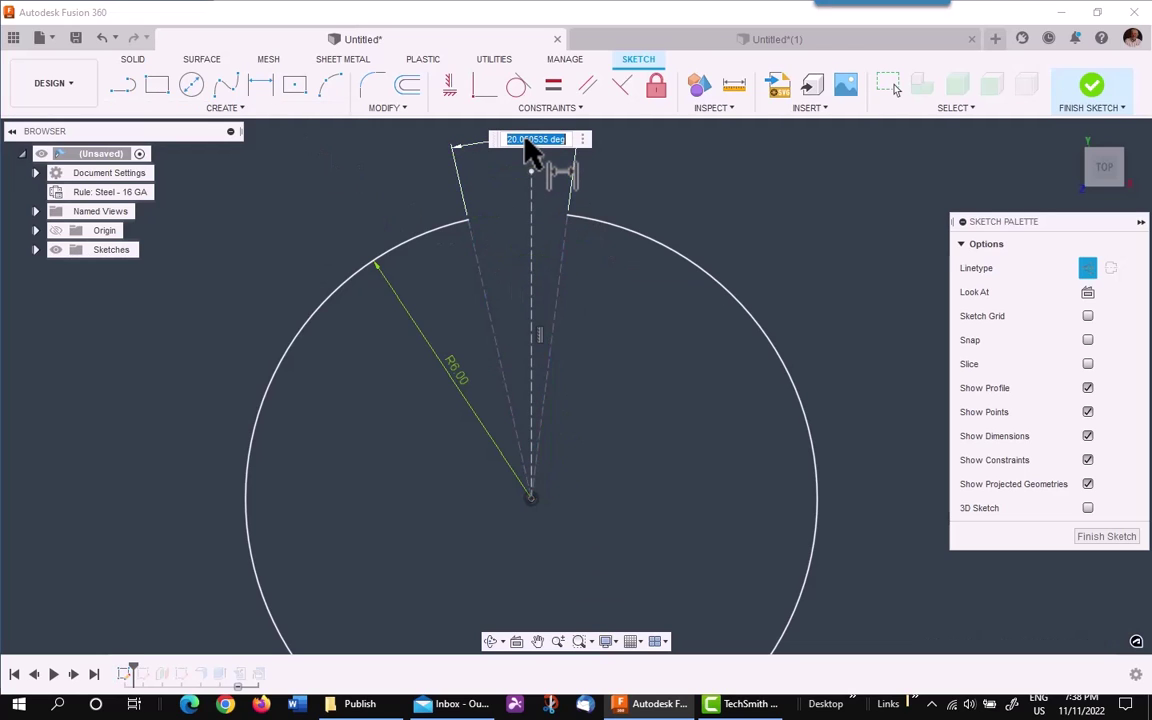
type("g")
left_click(555, 166)
key("Return")
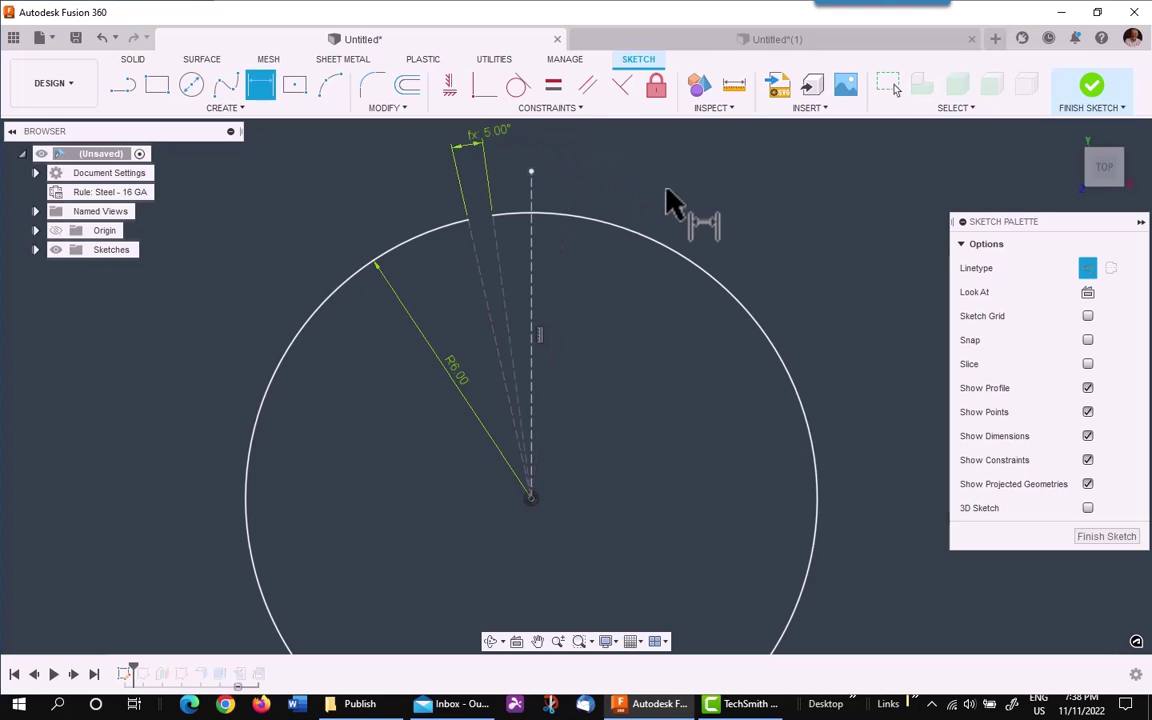
key("Escape")
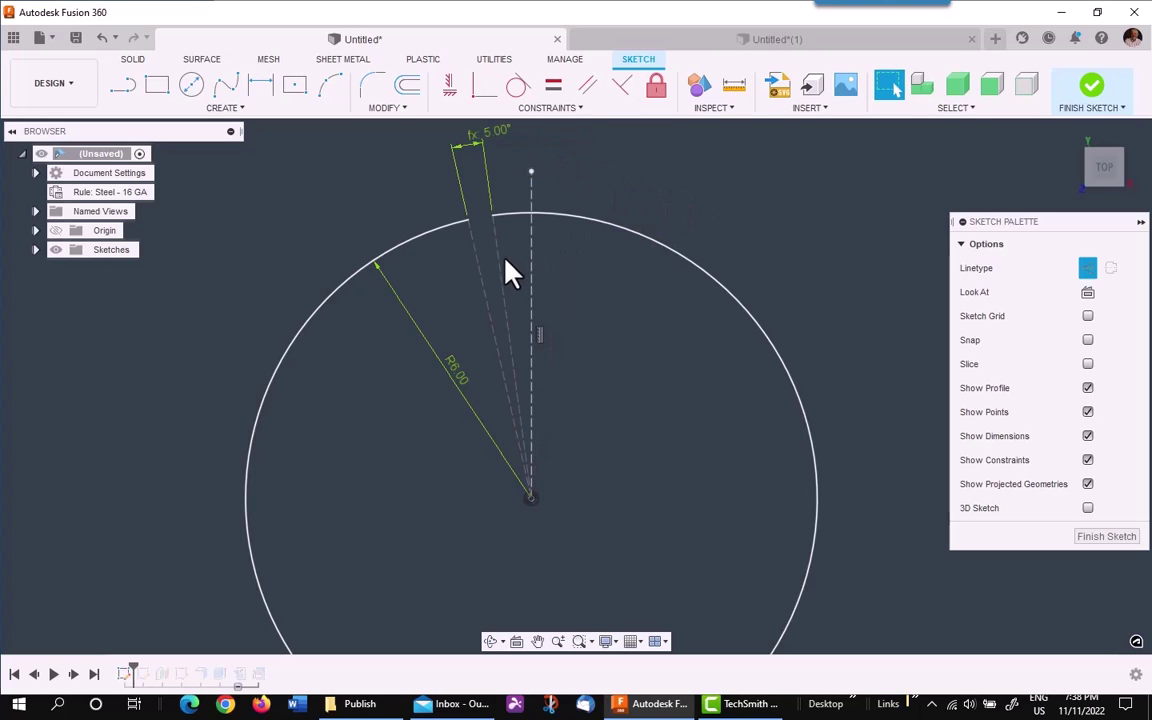
left_click_drag(506, 283, 548, 278)
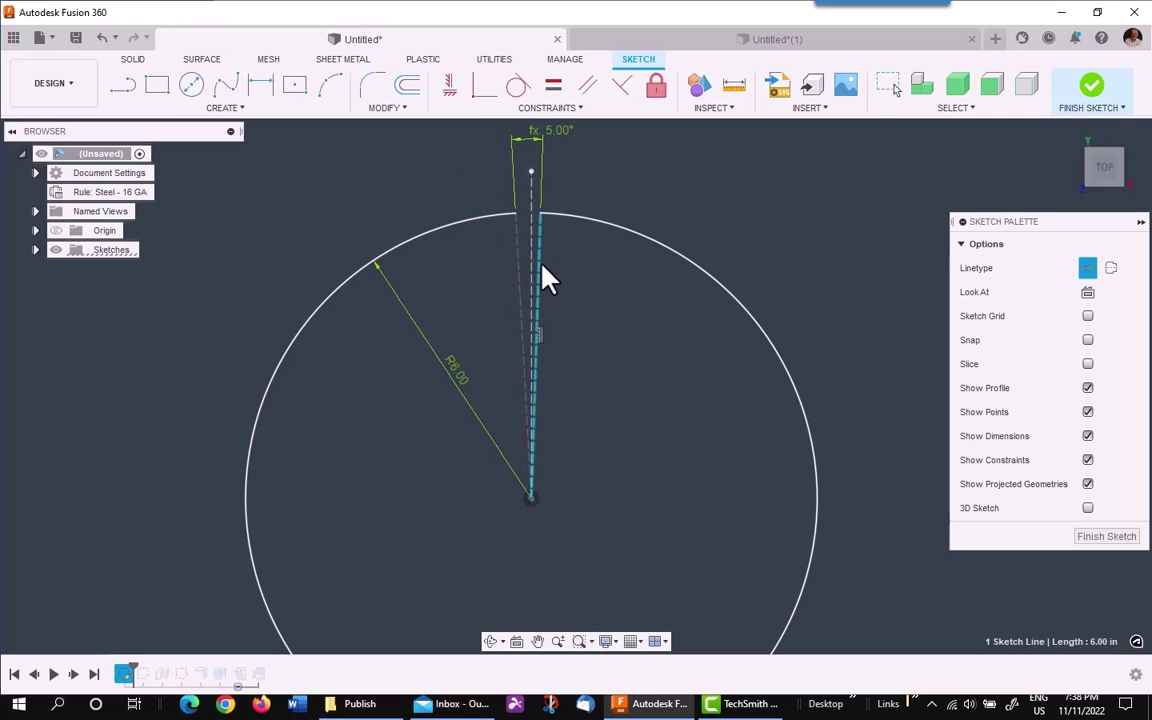
Try to dimension the angle between the right radial line and the vertical construction line, and undo that dimension
left_click(261, 86)
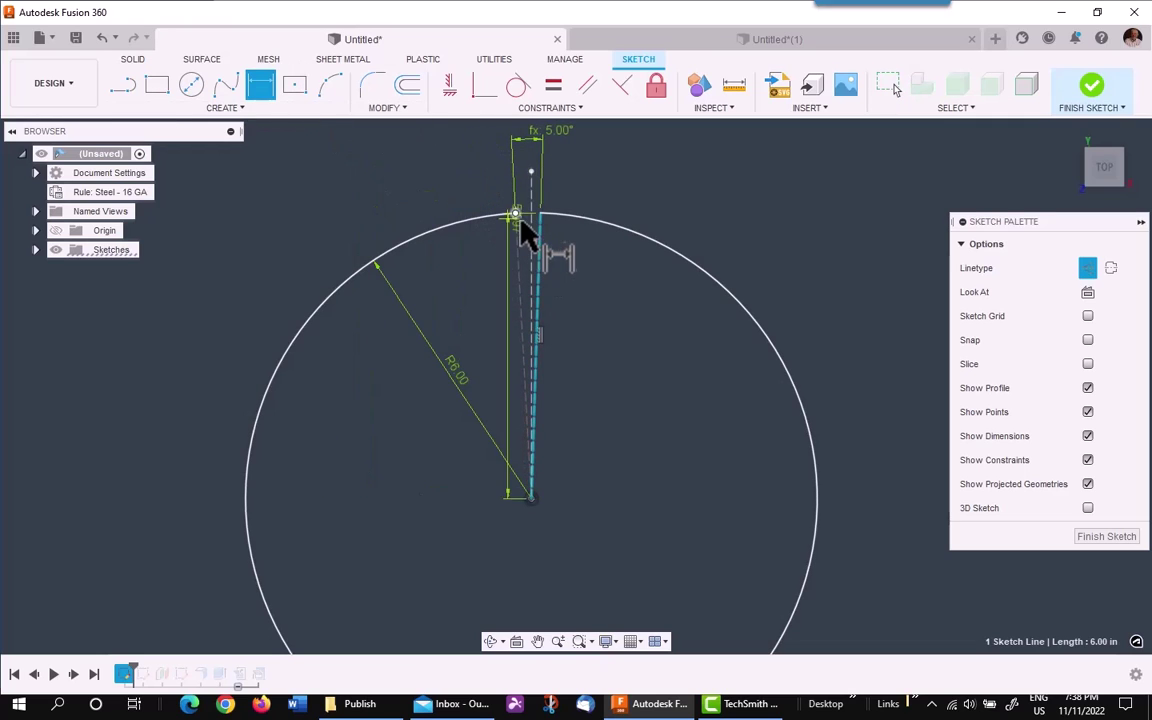
left_click(533, 238)
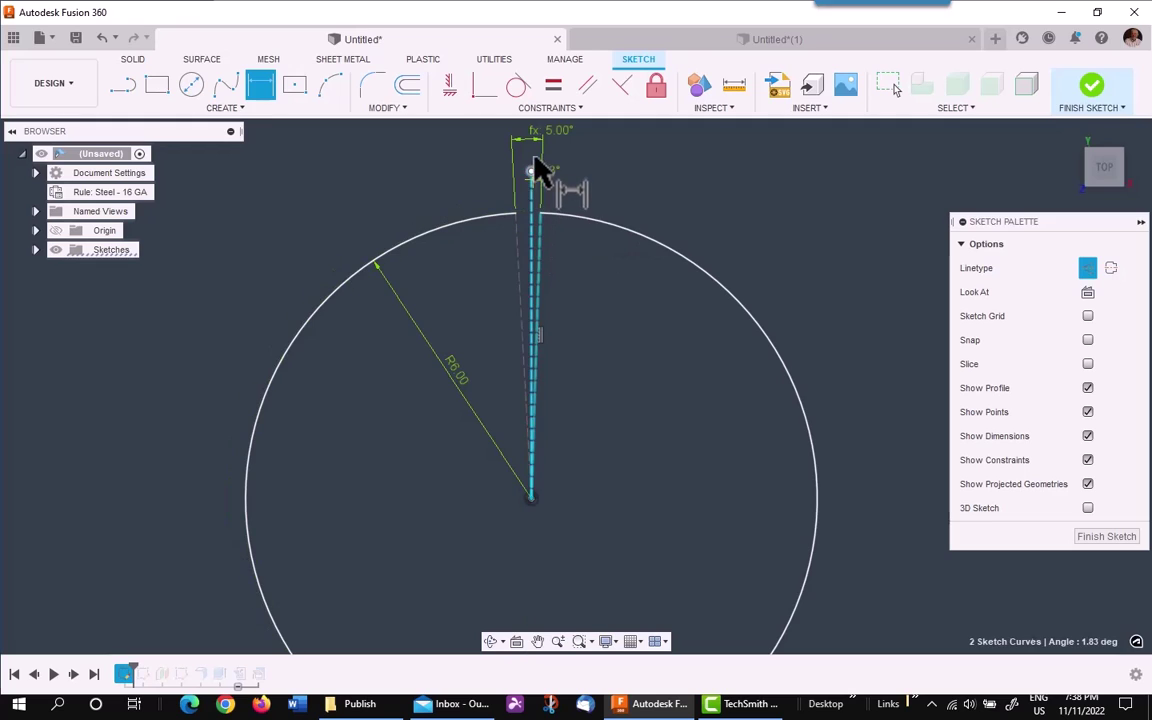
left_click(532, 160)
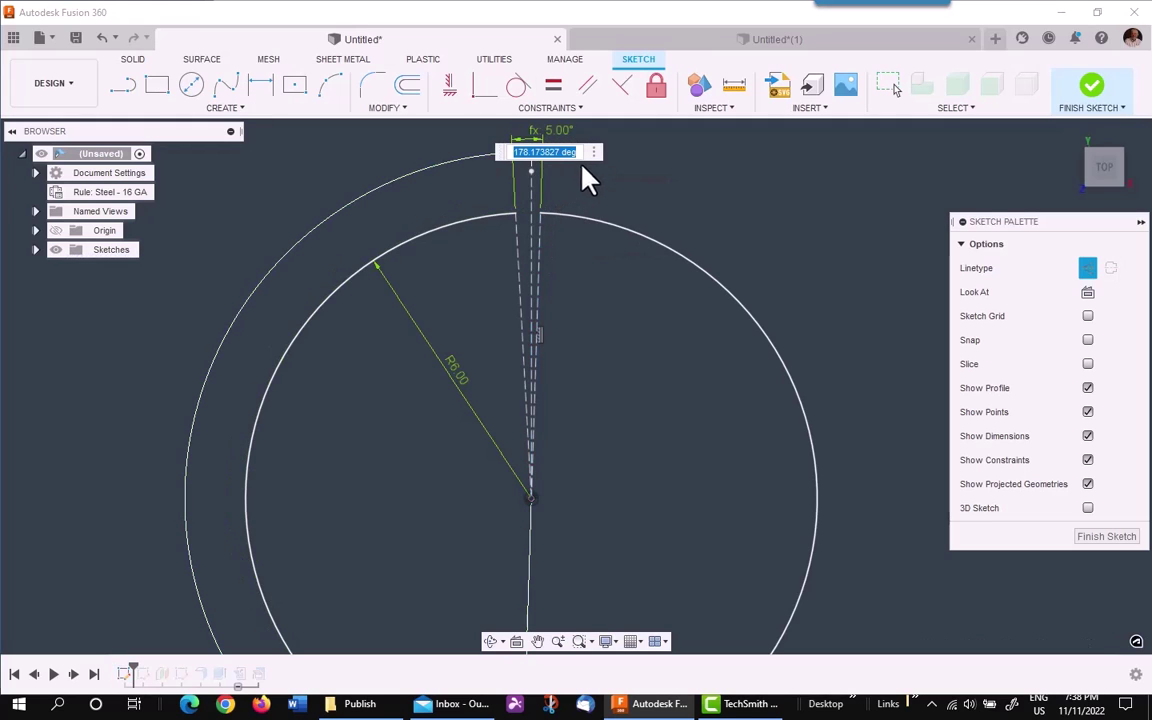
key("Return")
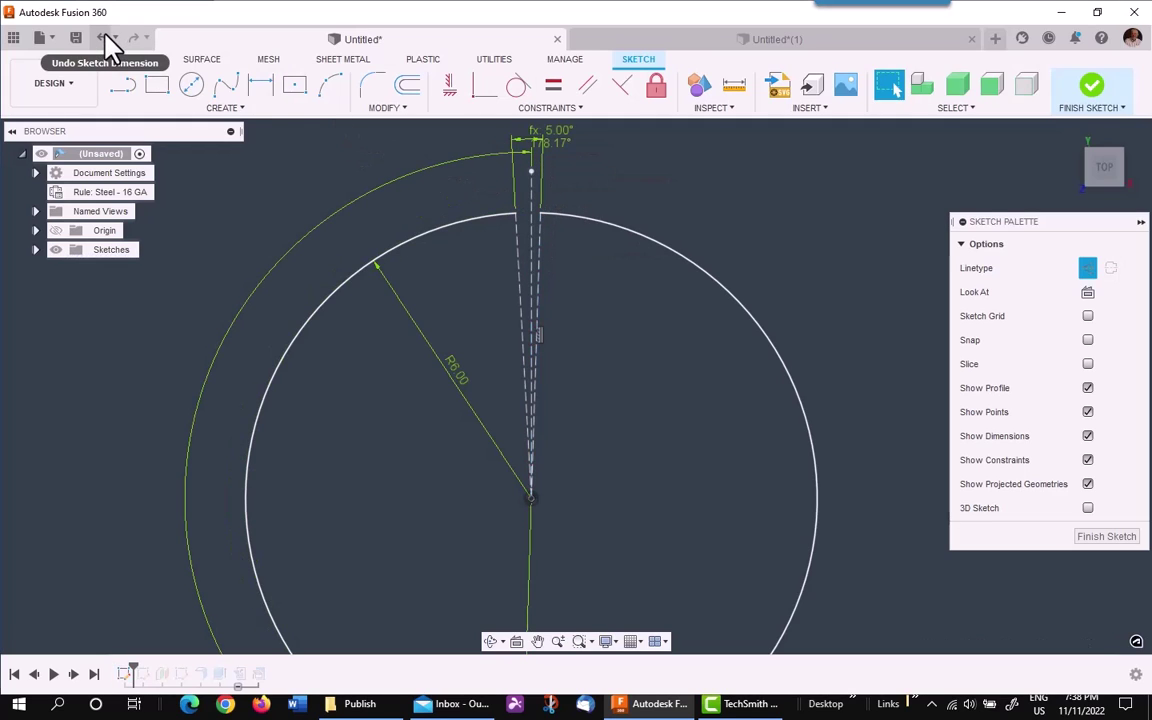
left_click(104, 38)
Dimension the angle between the vertical construction line and the right radial line as d12/2, and finish the sketch
left_click(259, 87)
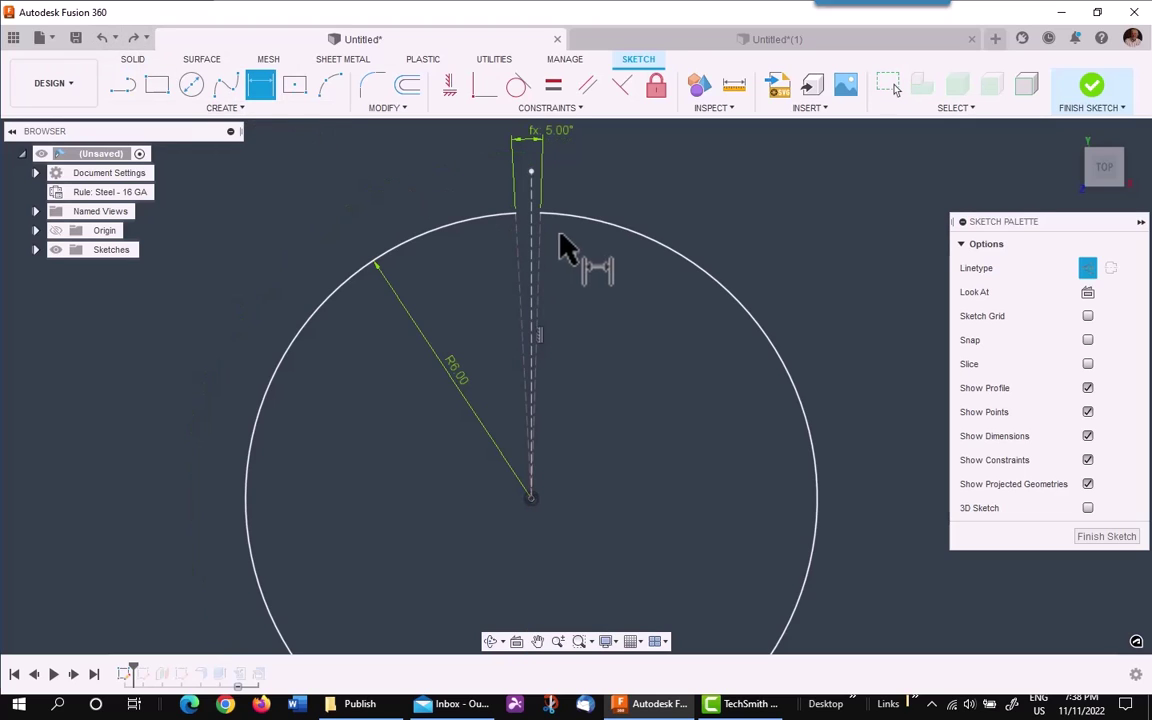
left_click(536, 249)
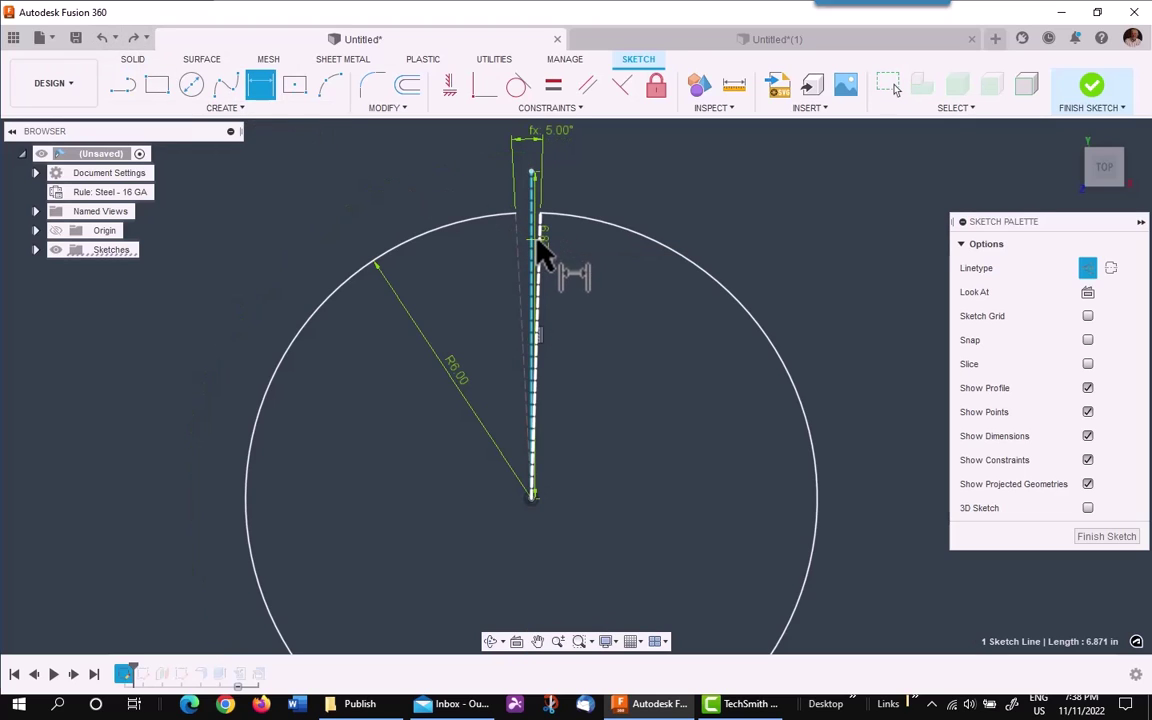
left_click(535, 175)
left_click(537, 162)
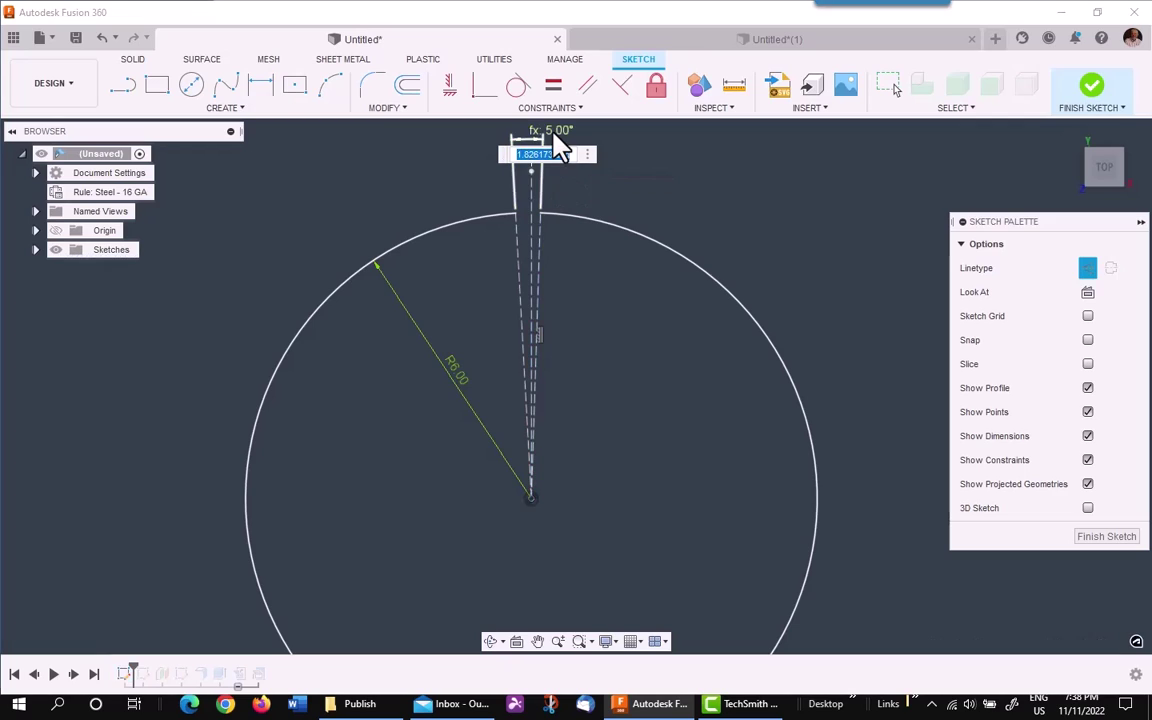
key("Return")
type("d12/2")
key("Return")
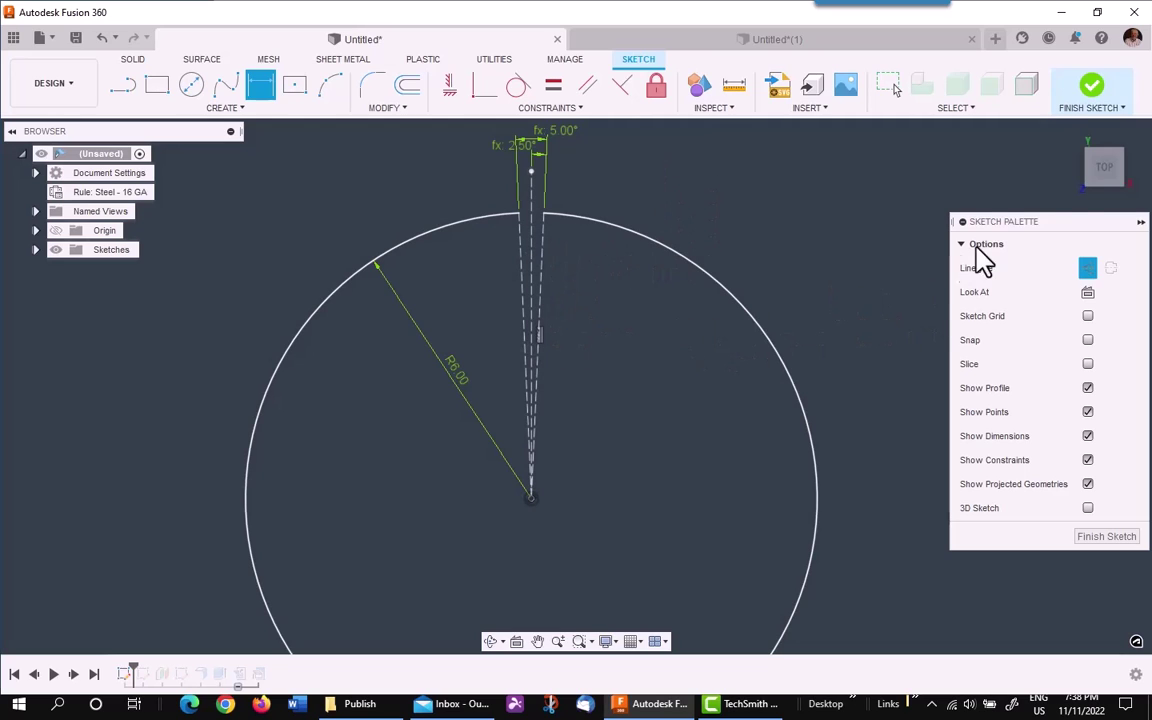
left_click(1093, 88)
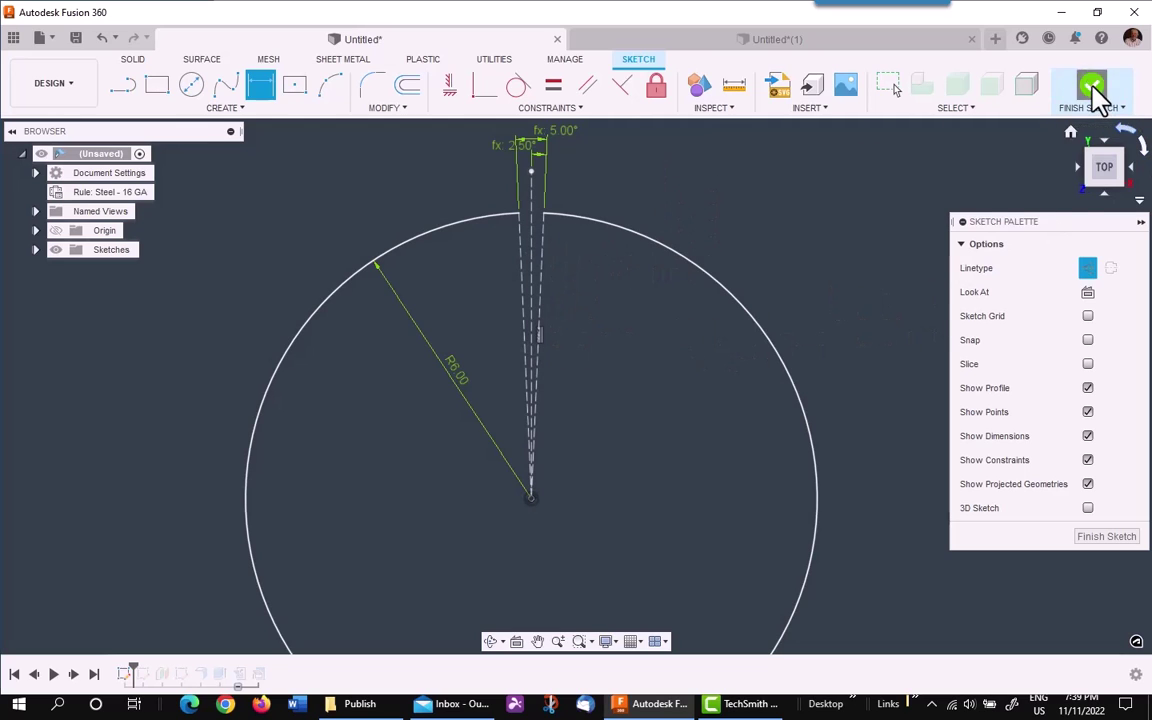
left_click(1070, 134)
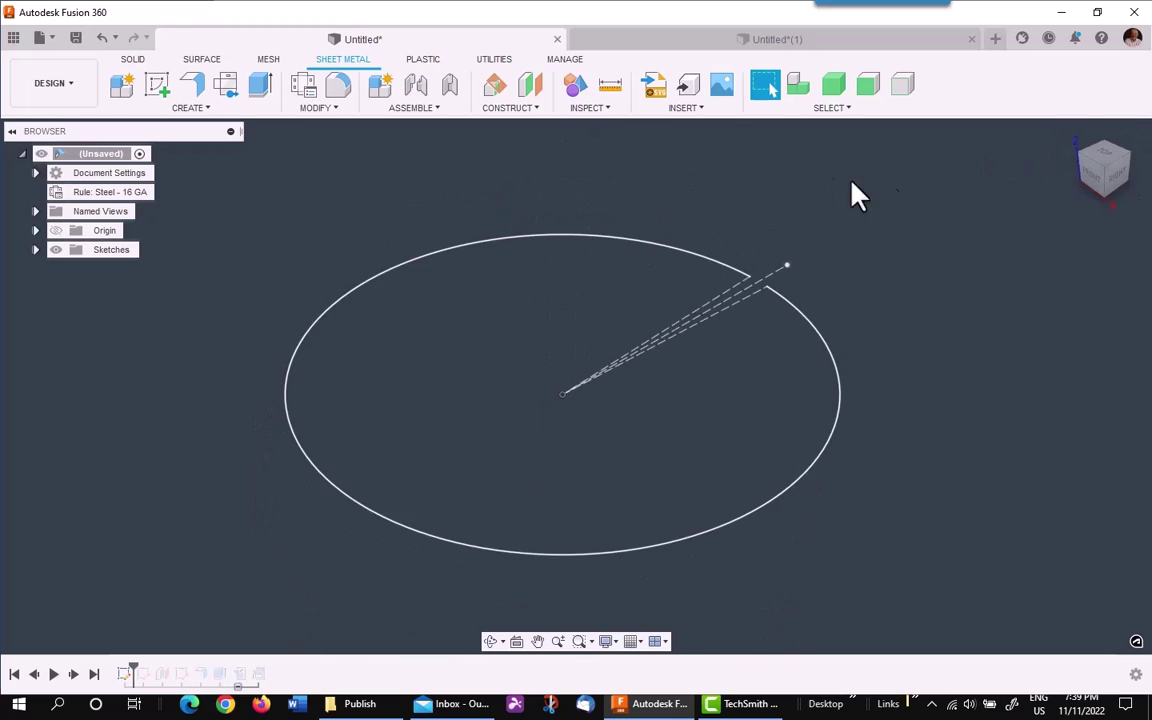
Create a construction plane offset 10 in above the XY plane
left_click(529, 85)
left_click(733, 400)
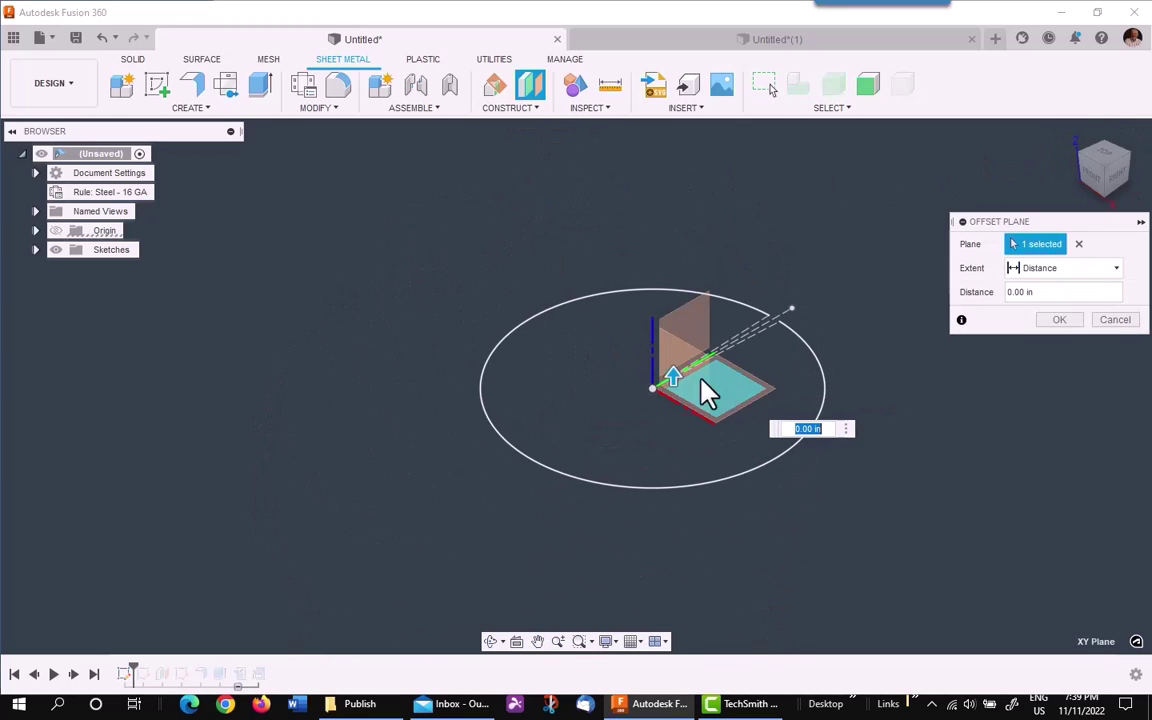
left_click_drag(674, 373, 688, 218)
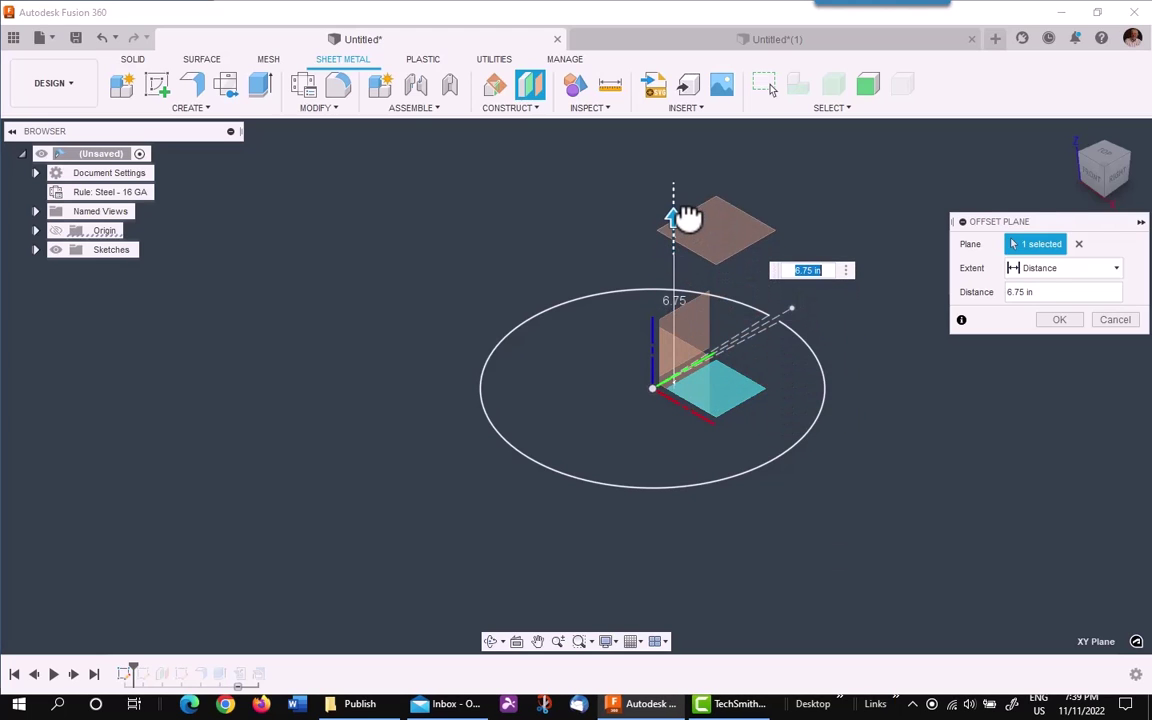
type("10")
key("Return")
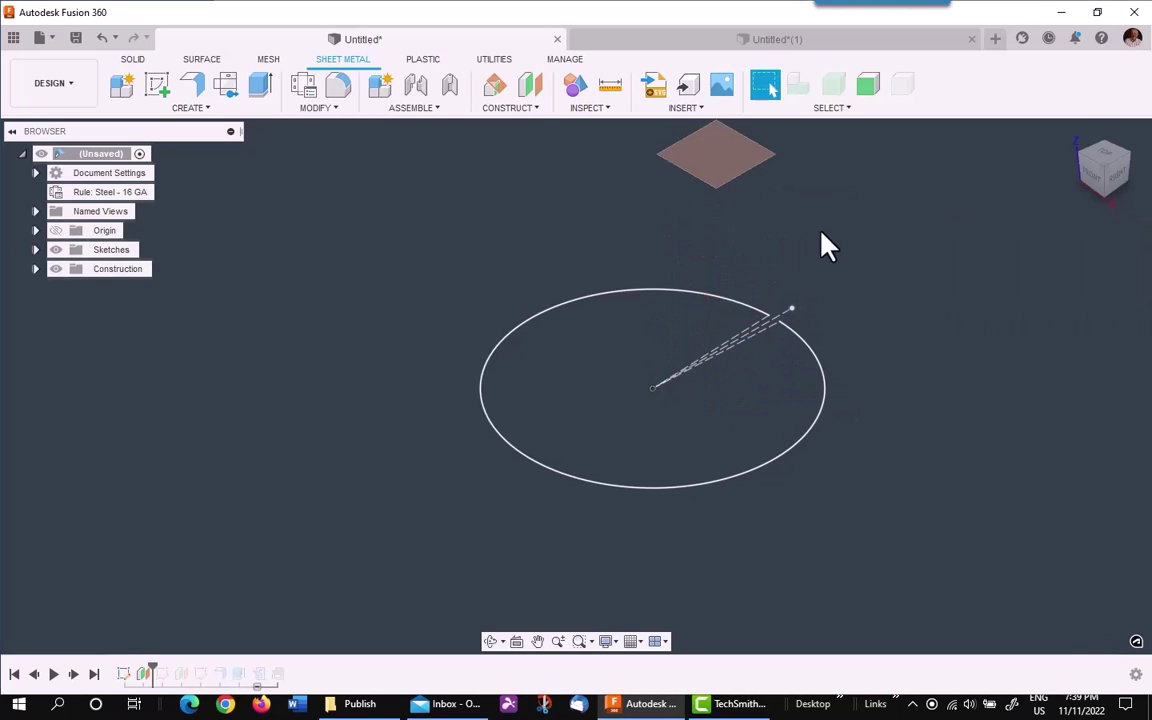
middle_click_drag(823, 244, 735, 350)
scroll(735, 350, "down", 1)
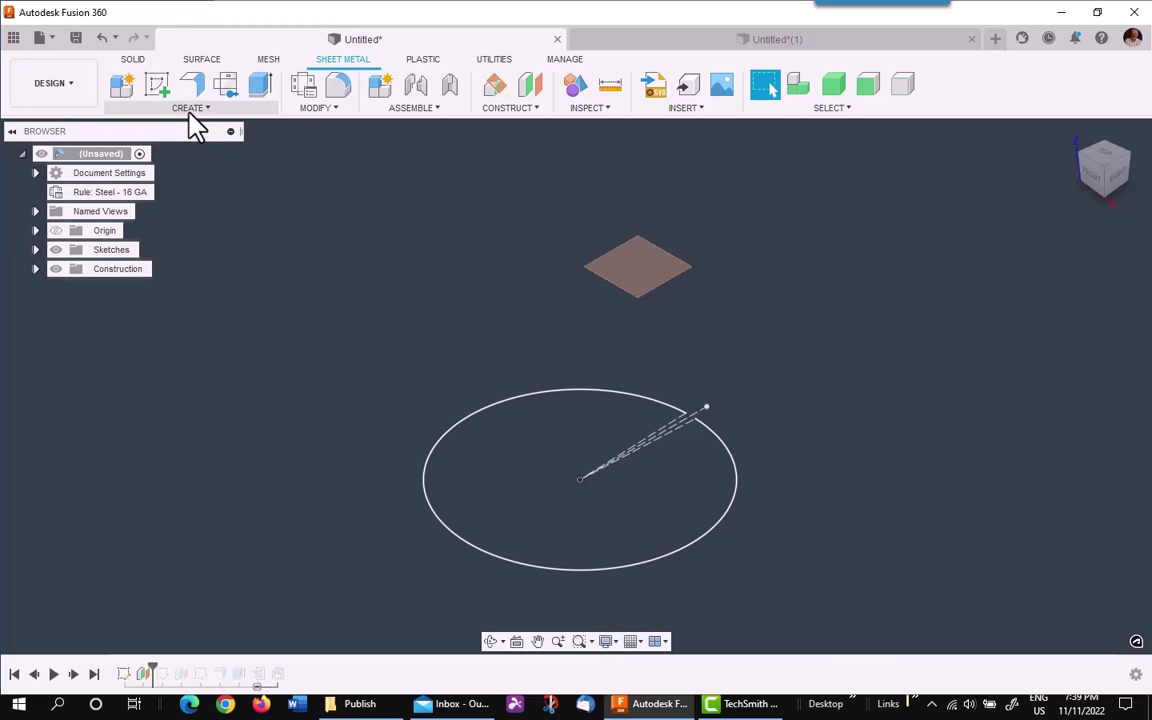
On the offset plane, sketch a centre-point arc of 4 in radius around the origin, starting on the left radial line and ending beside the right one
left_click(160, 88)
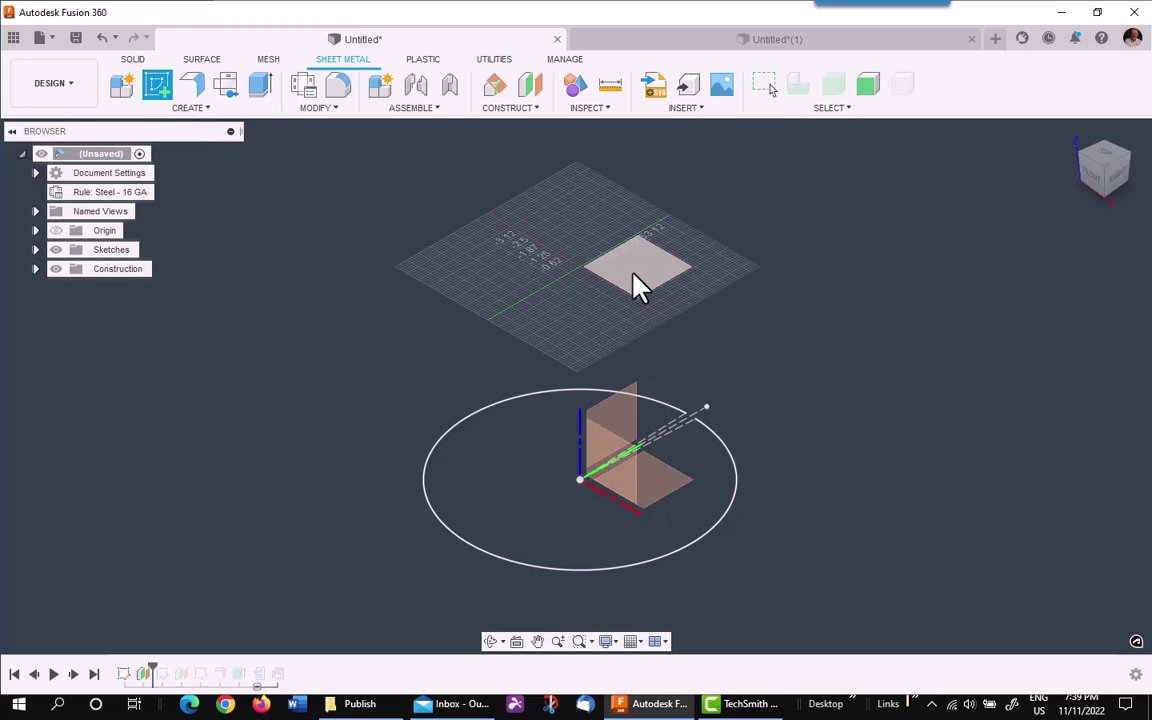
left_click(572, 280)
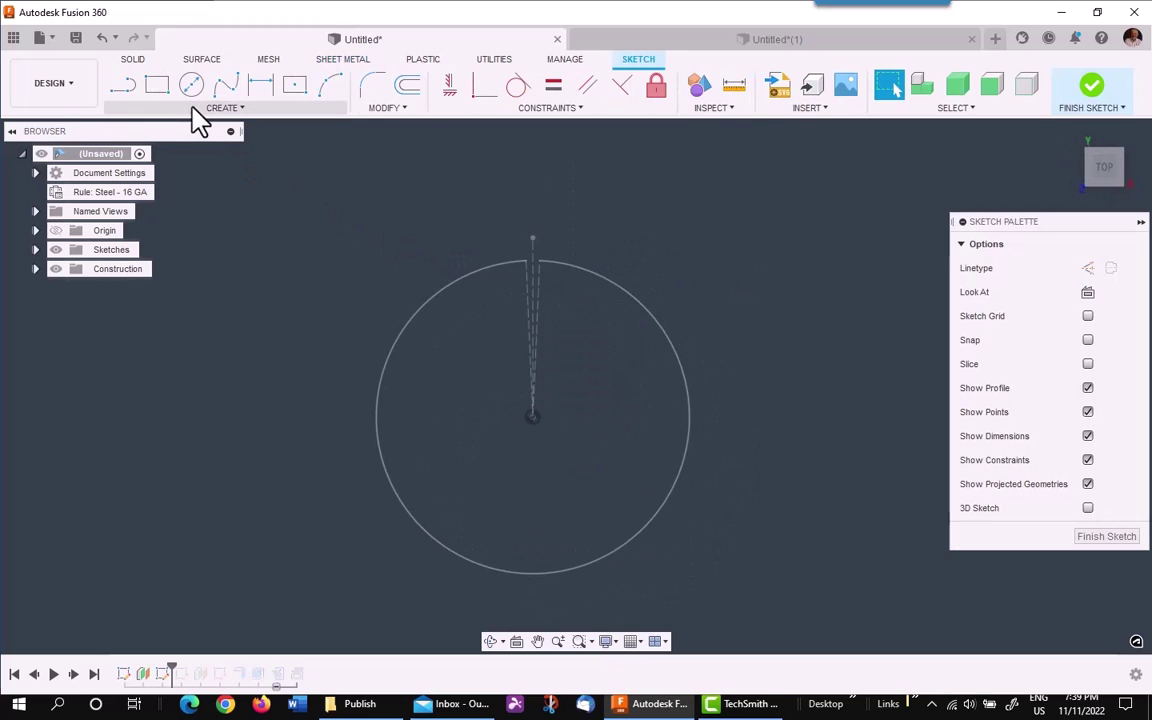
left_click(214, 114)
mouse_move(178, 182)
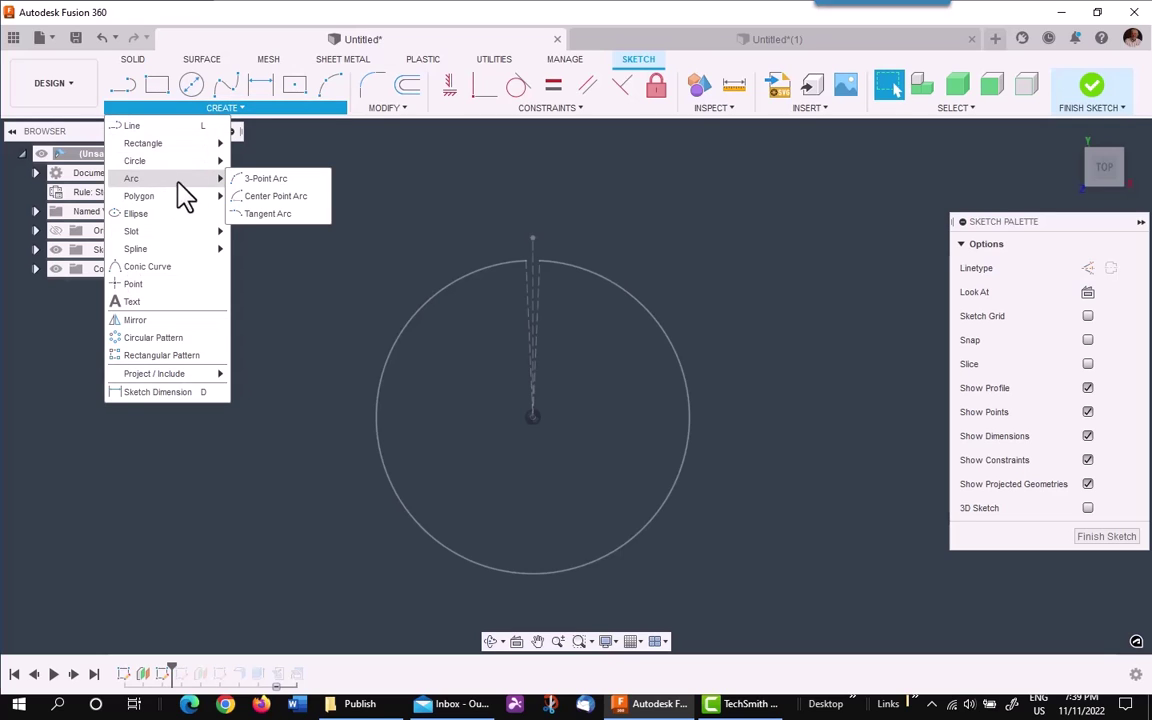
left_click(262, 196)
left_click(534, 418)
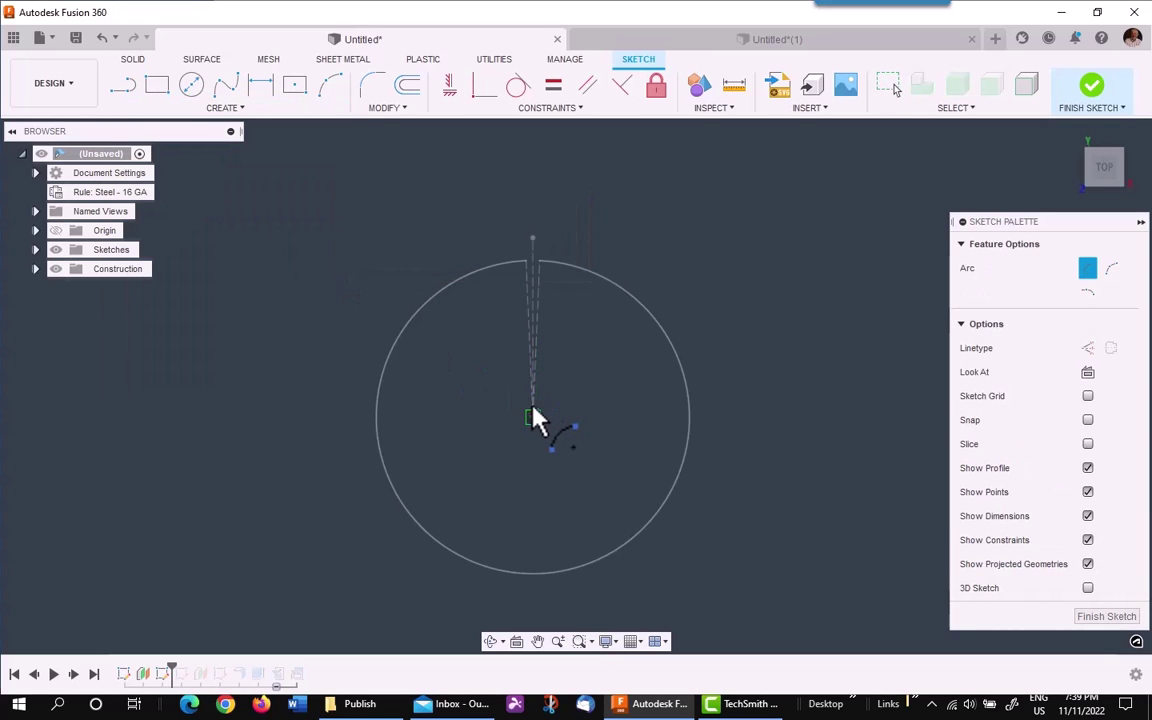
type("4")
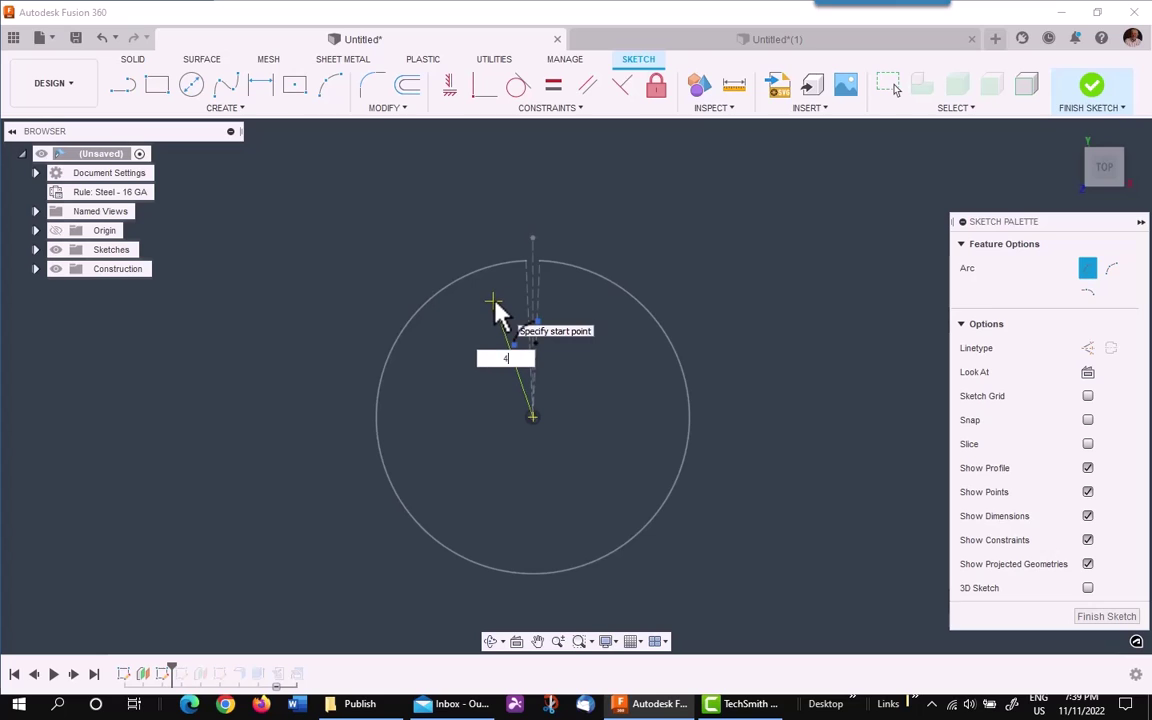
key("Tab")
scroll(496, 320, "up", 3)
scroll(498, 320, "up", 1)
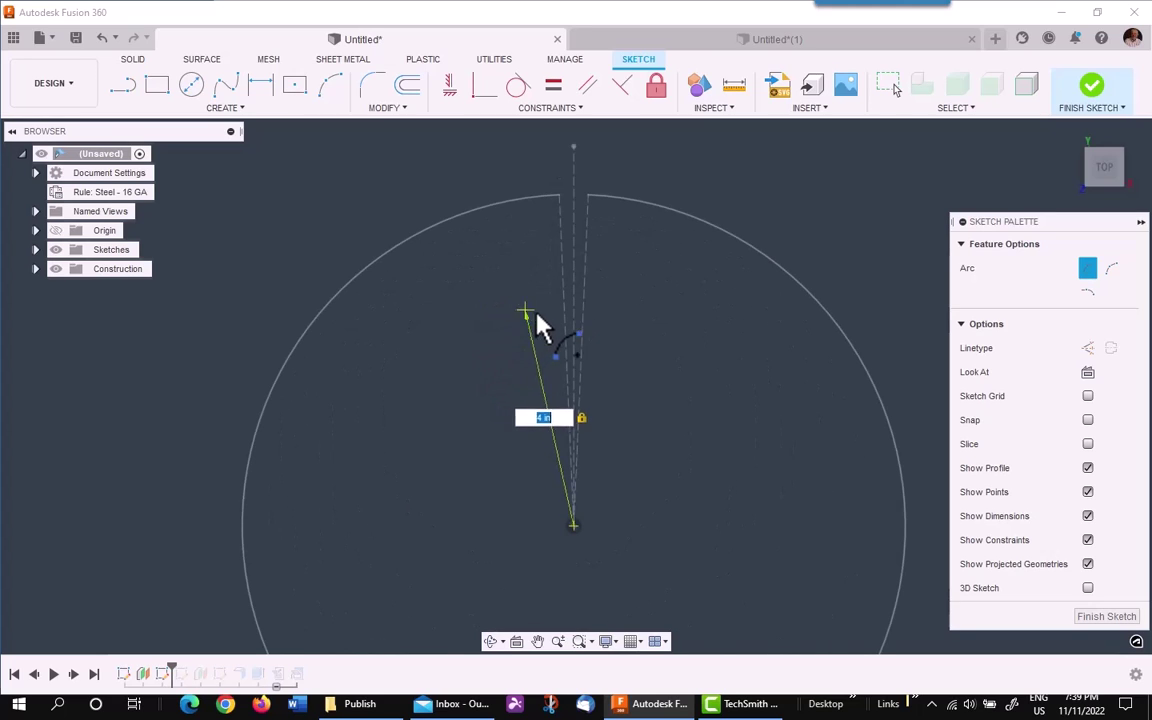
left_click(564, 306)
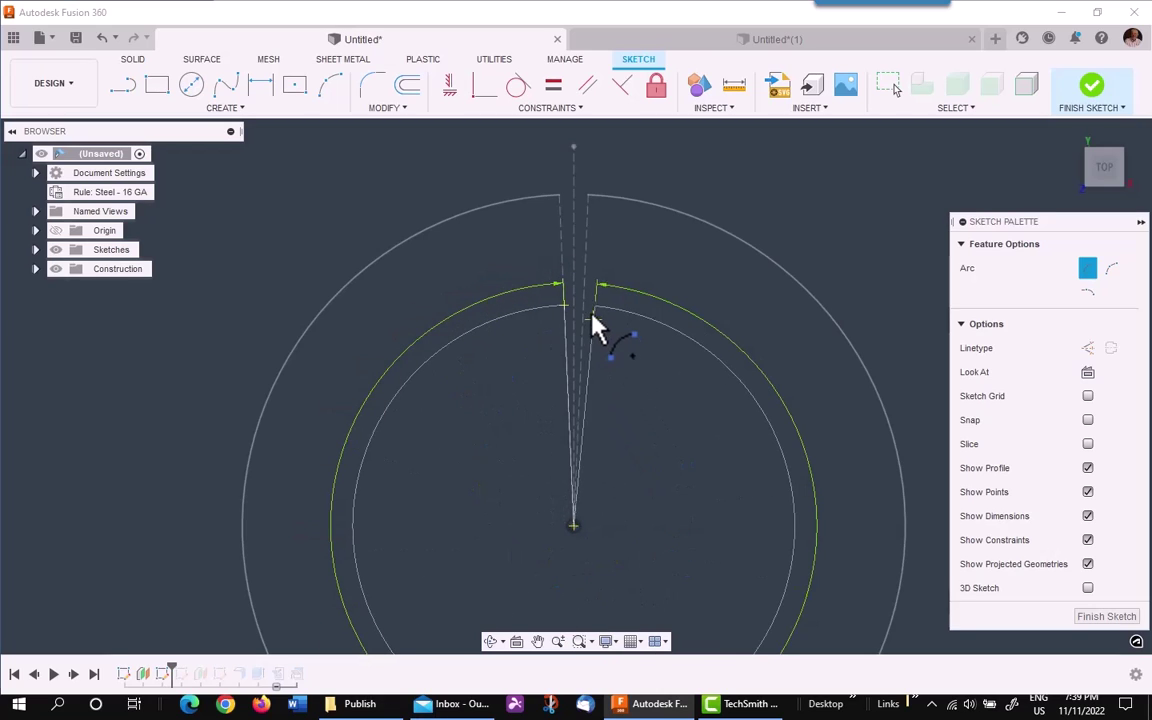
left_click(589, 322)
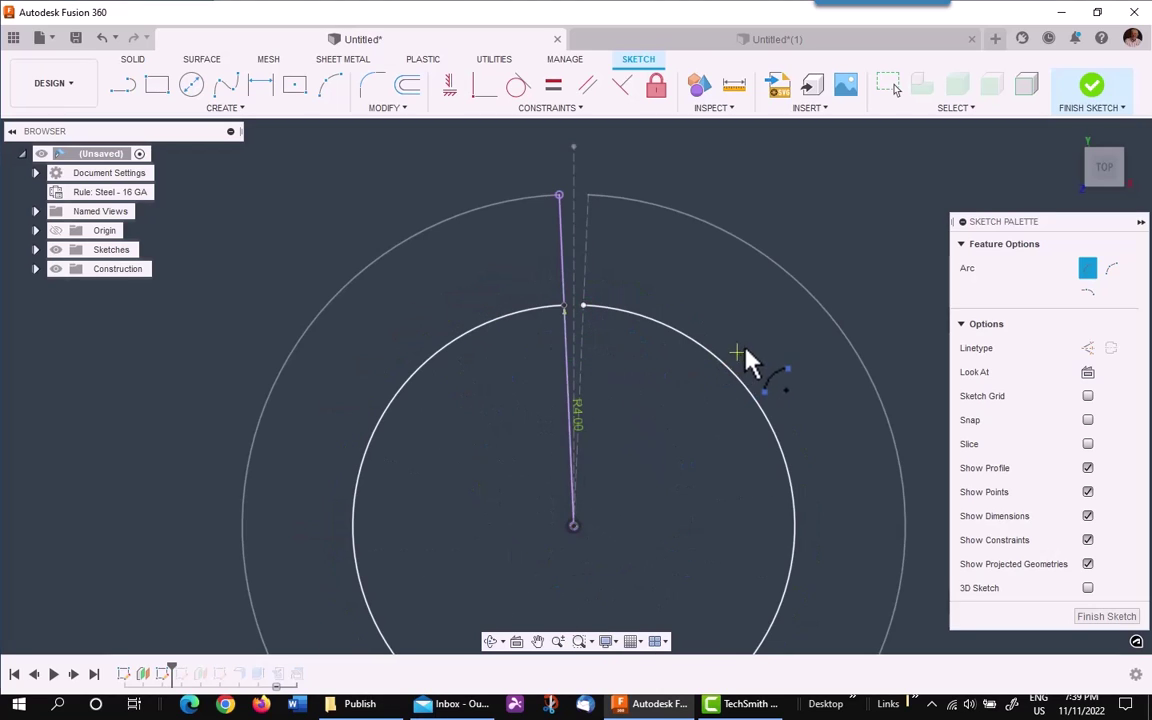
key("Escape")
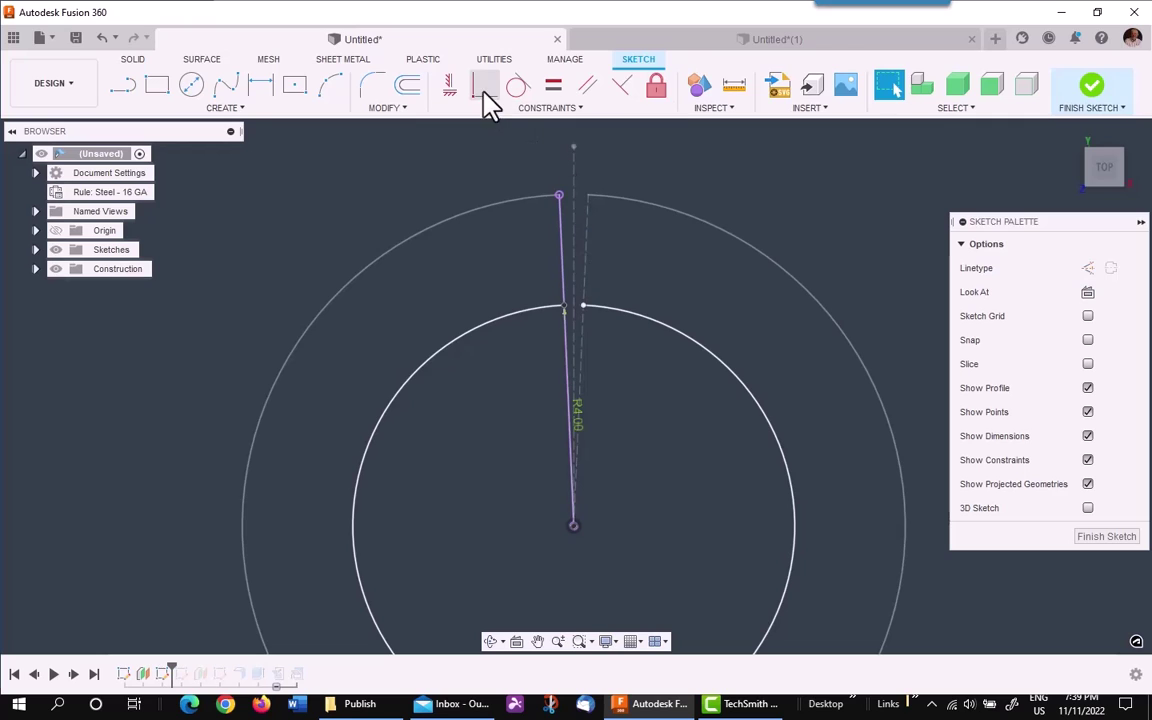
Constrain the 4 in arc's free endpoint coincident to the right radial line, and finish the sketch
left_click(484, 88)
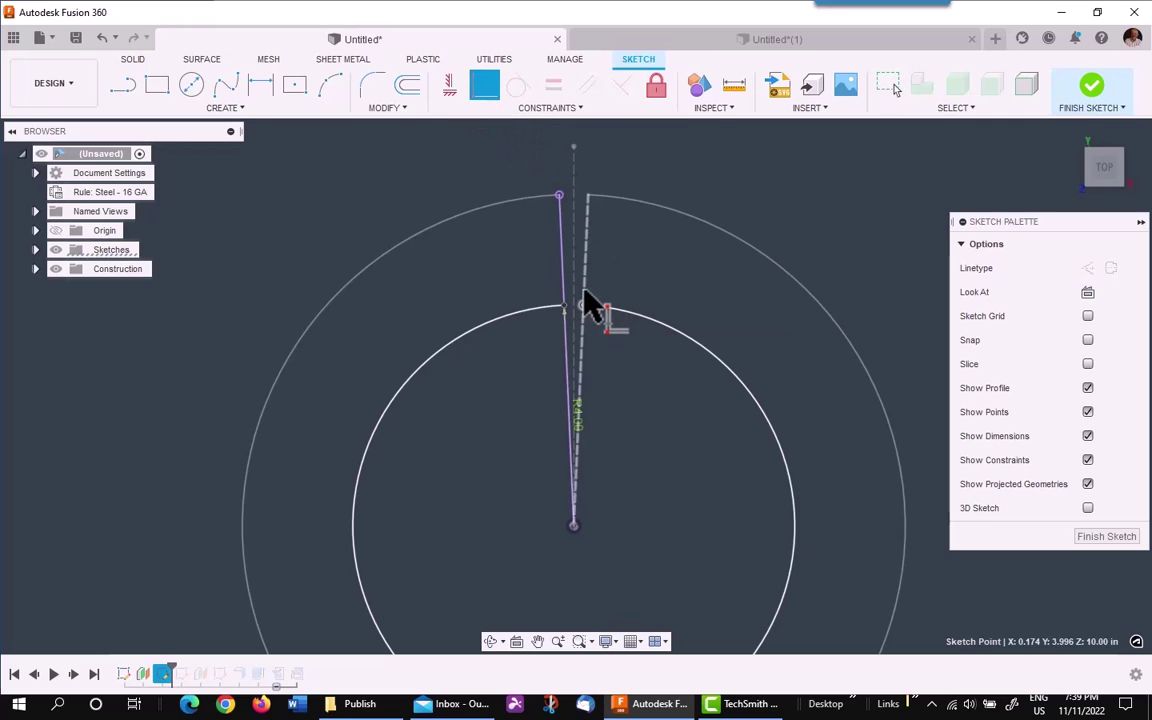
left_click(586, 308)
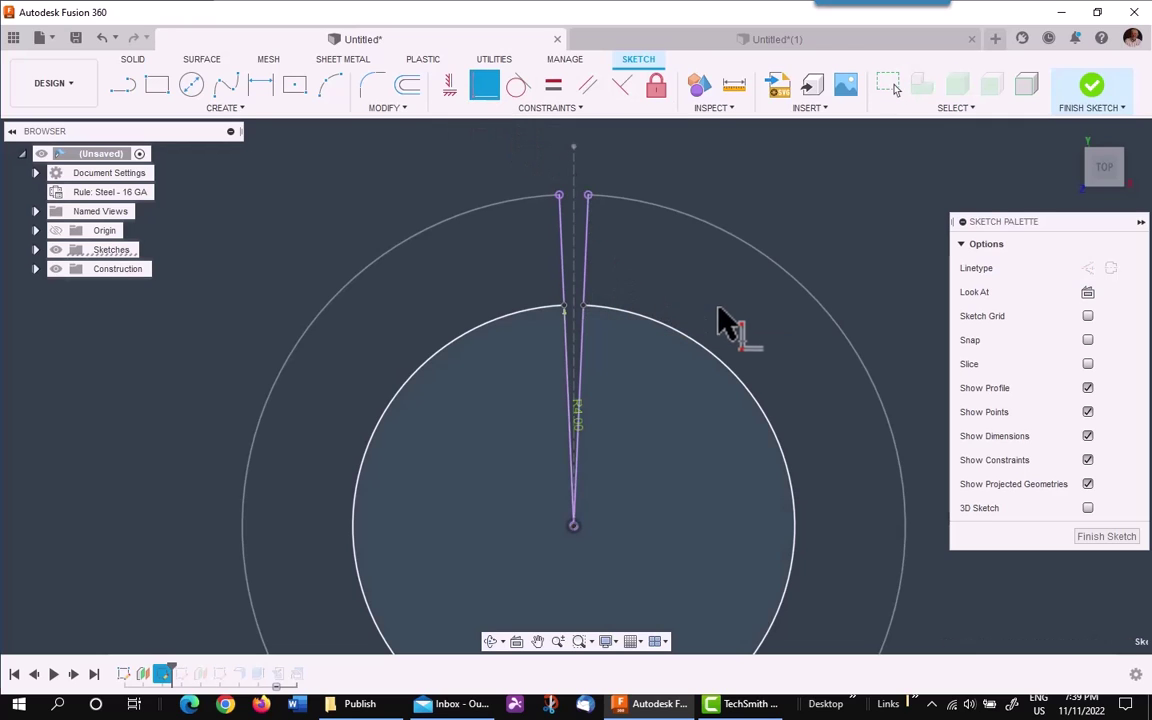
left_click(1094, 98)
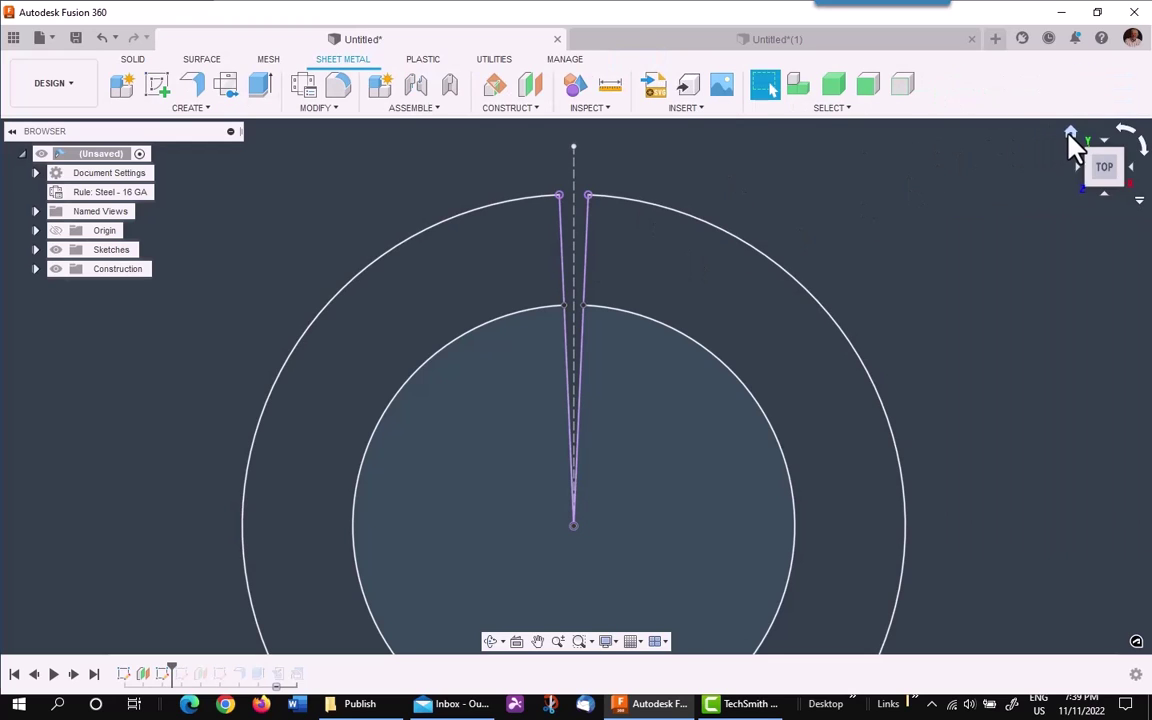
left_click(1073, 133)
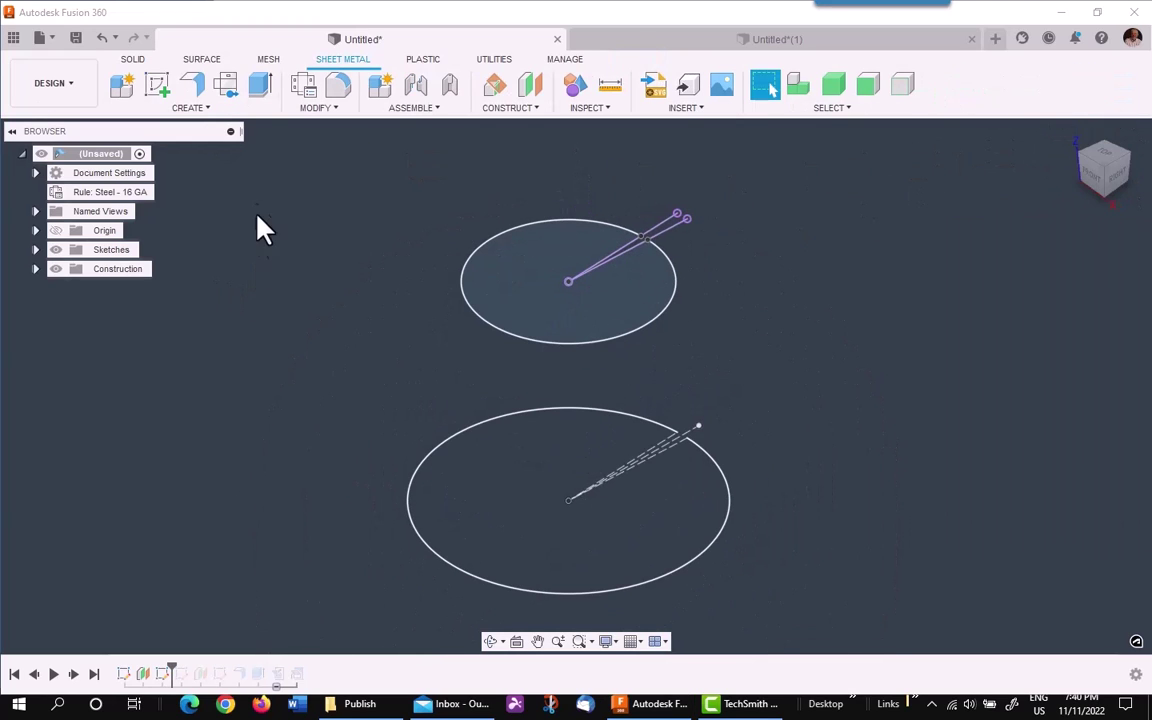
Create a die-formed lofted flange as a new body between the upper and lower open arcs, using orientation Side 1
left_click(197, 84)
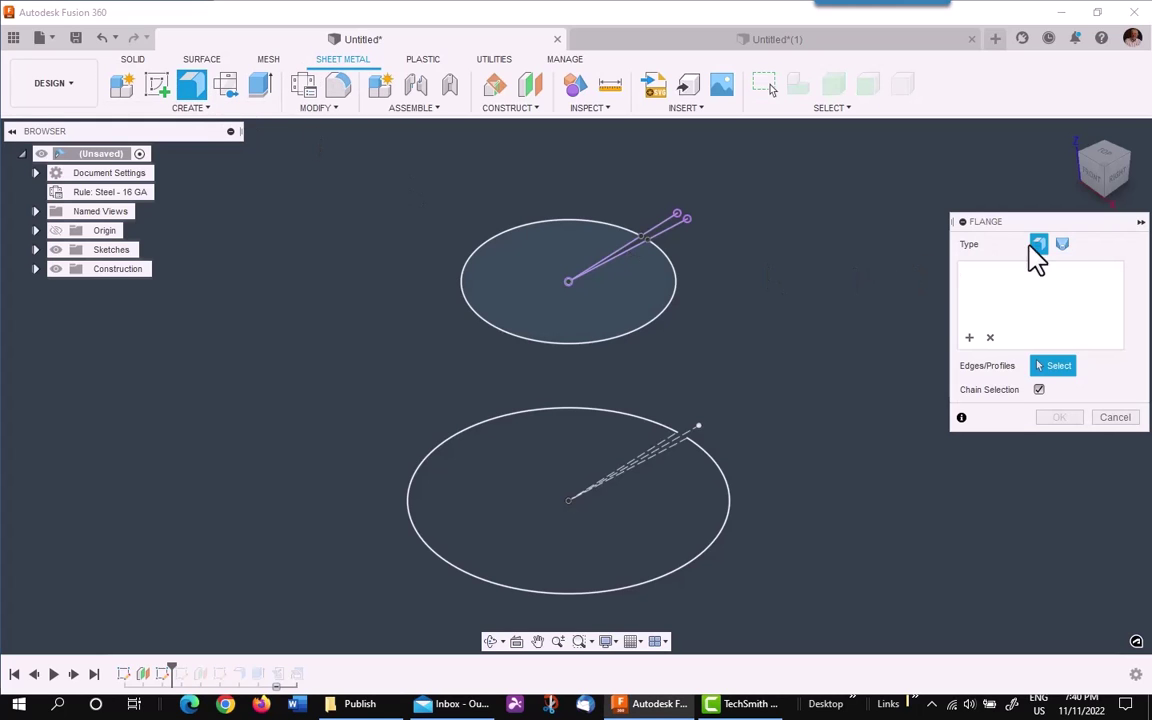
left_click(1062, 245)
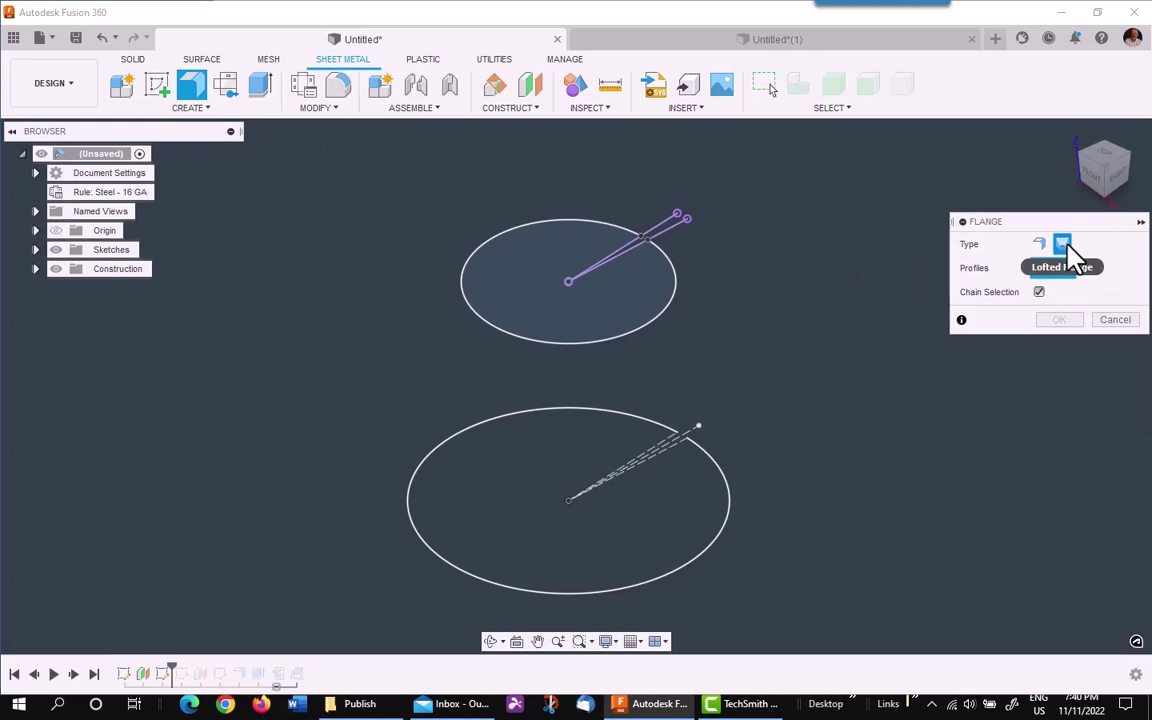
left_click(684, 302)
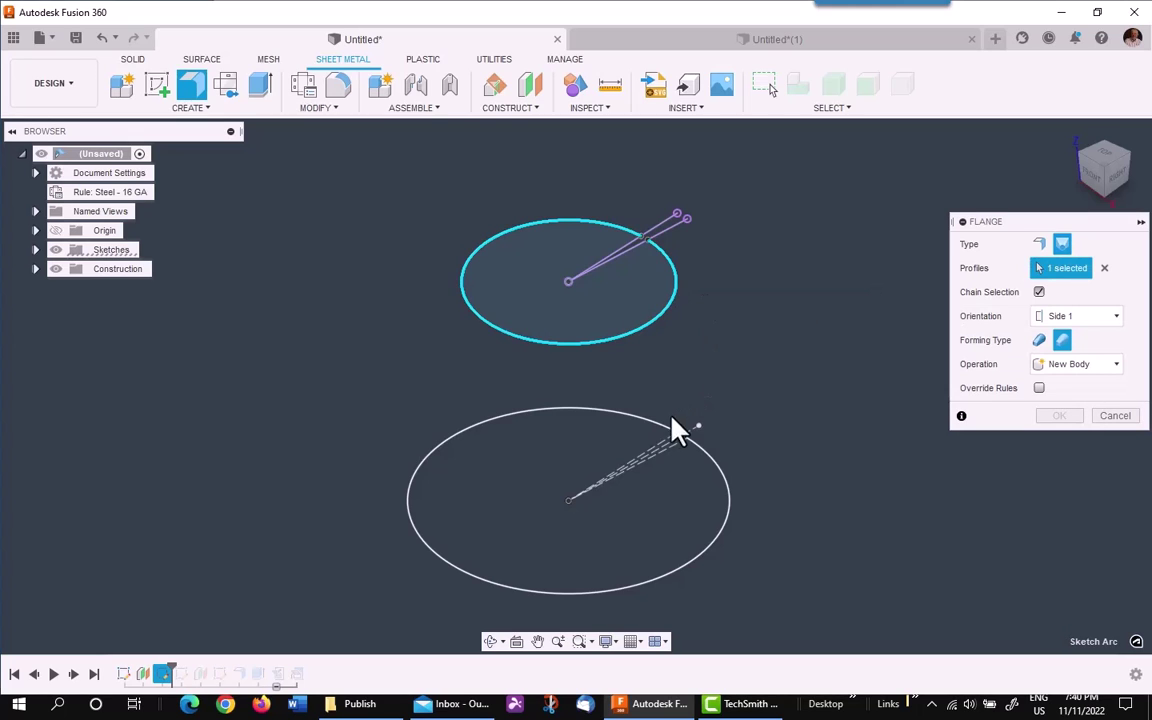
left_click(665, 428)
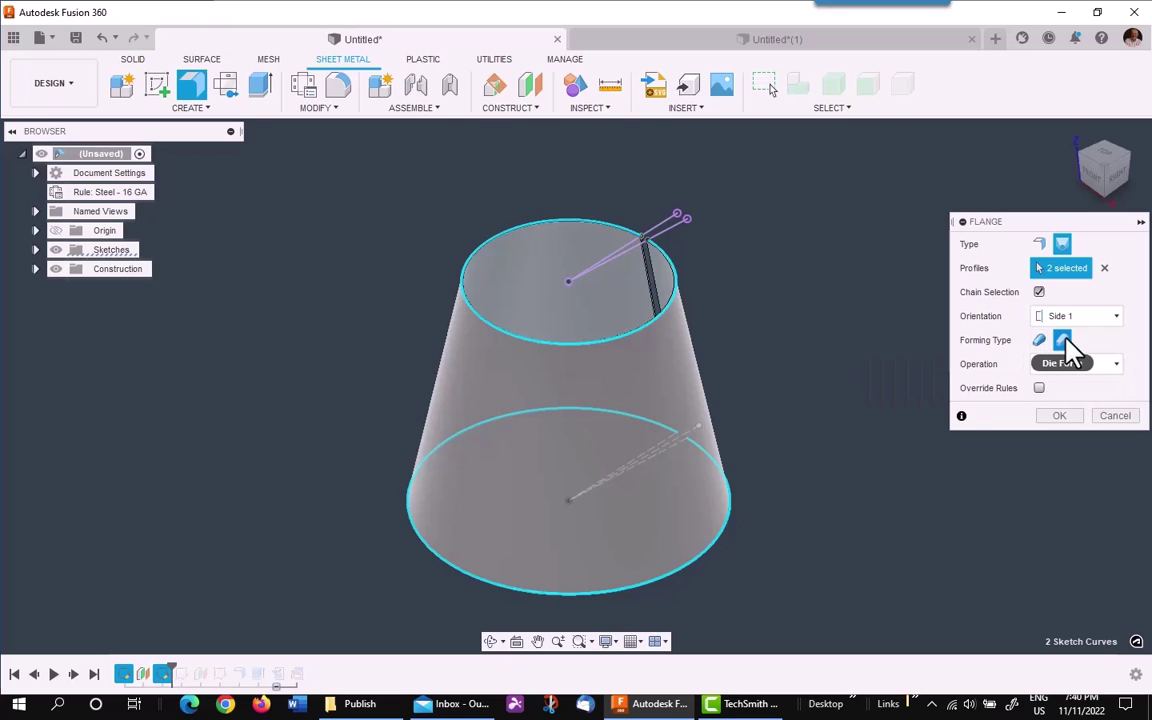
left_click(1061, 416)
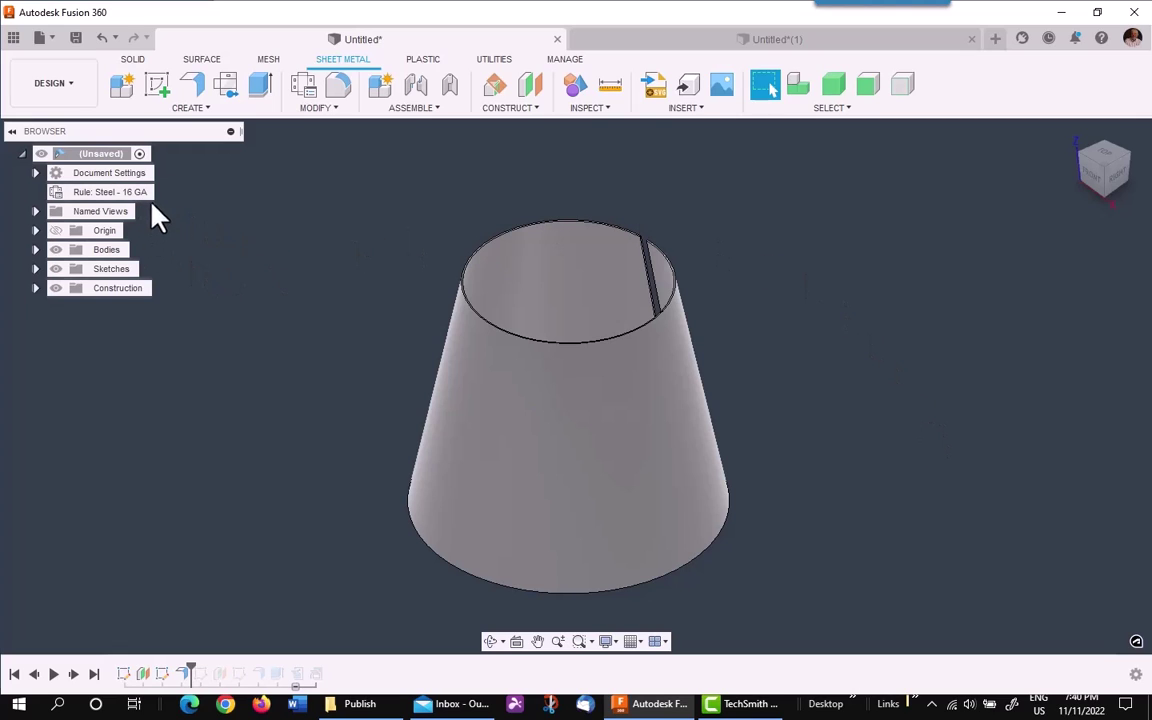
Create a flat pattern of the cone with its inner face as the stationary face, and return to the folded model
middle_click_drag(357, 271, 322, 293)
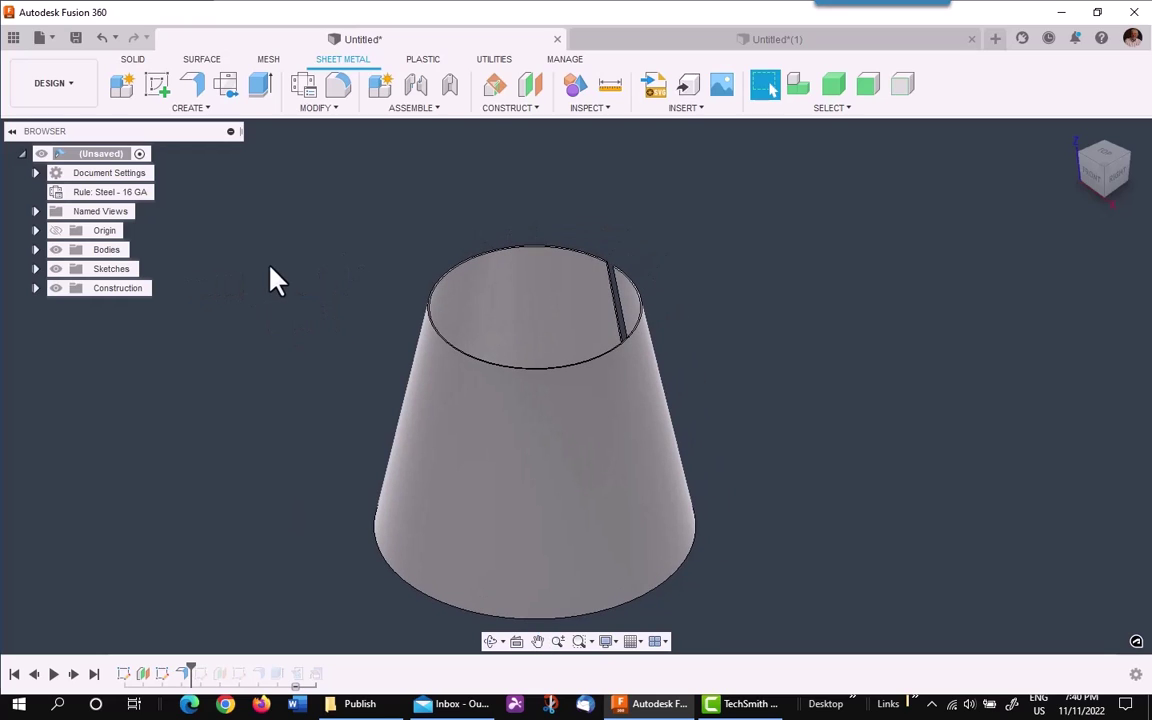
left_click(228, 90)
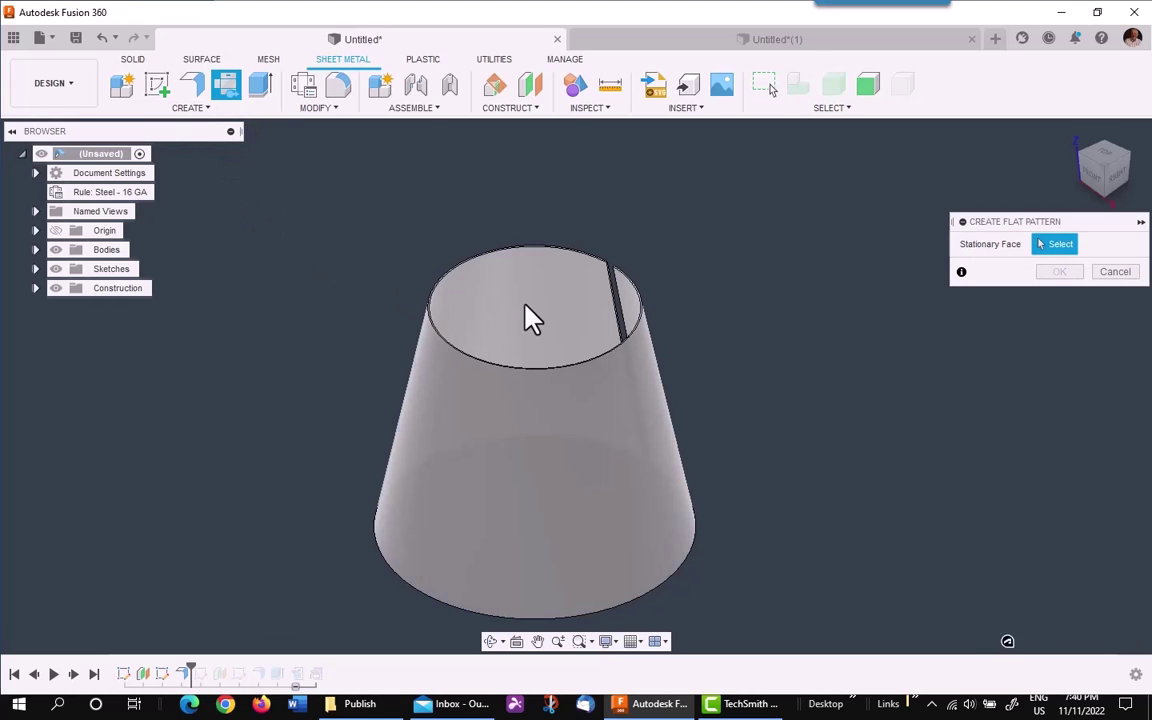
left_click(585, 321)
left_click(1059, 272)
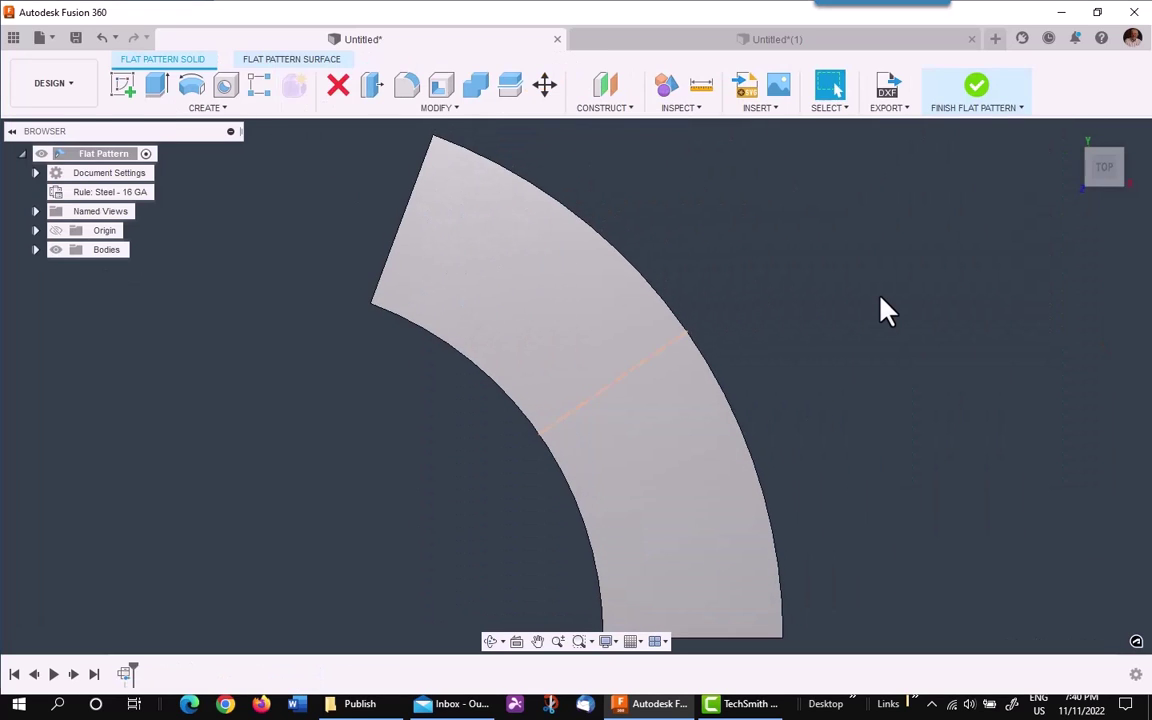
left_click(979, 92)
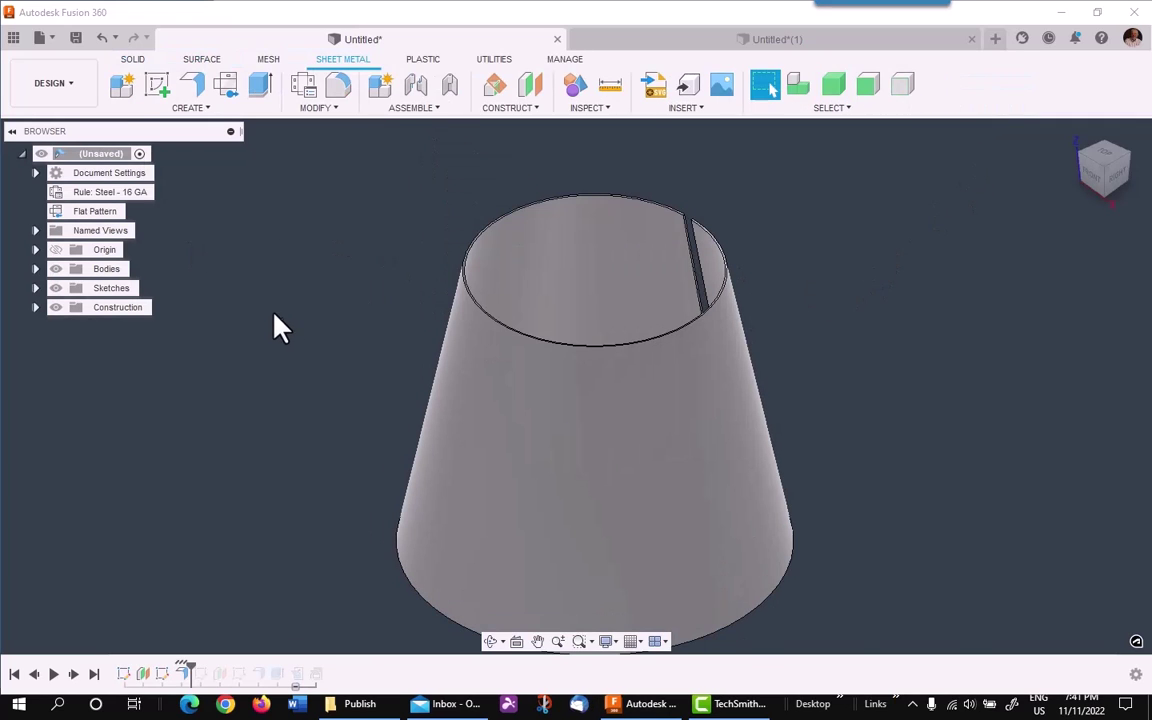
middle_click_drag(373, 257, 303, 227)
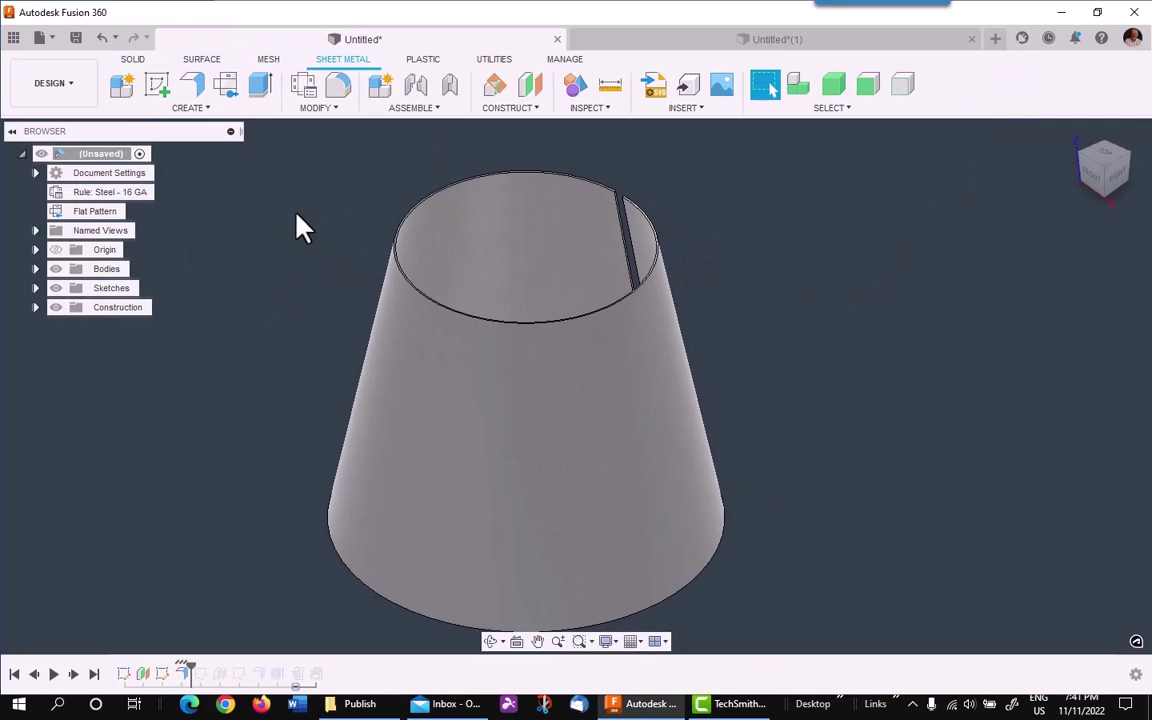
left_click(316, 107)
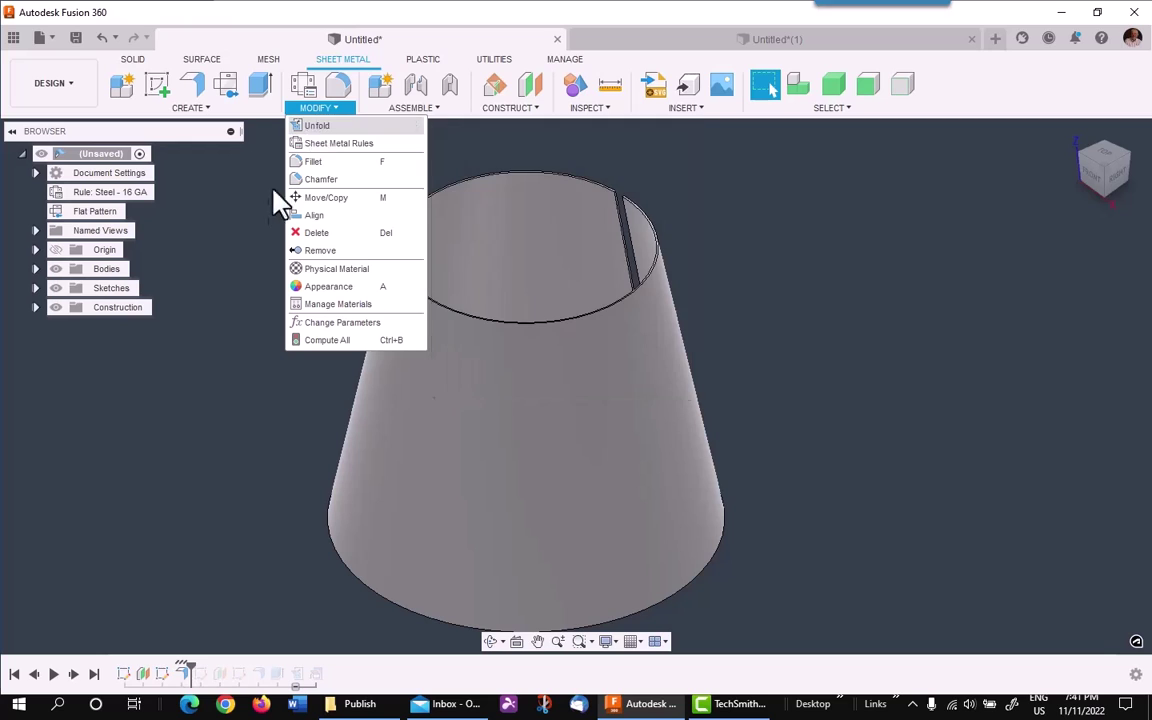
left_click(317, 127)
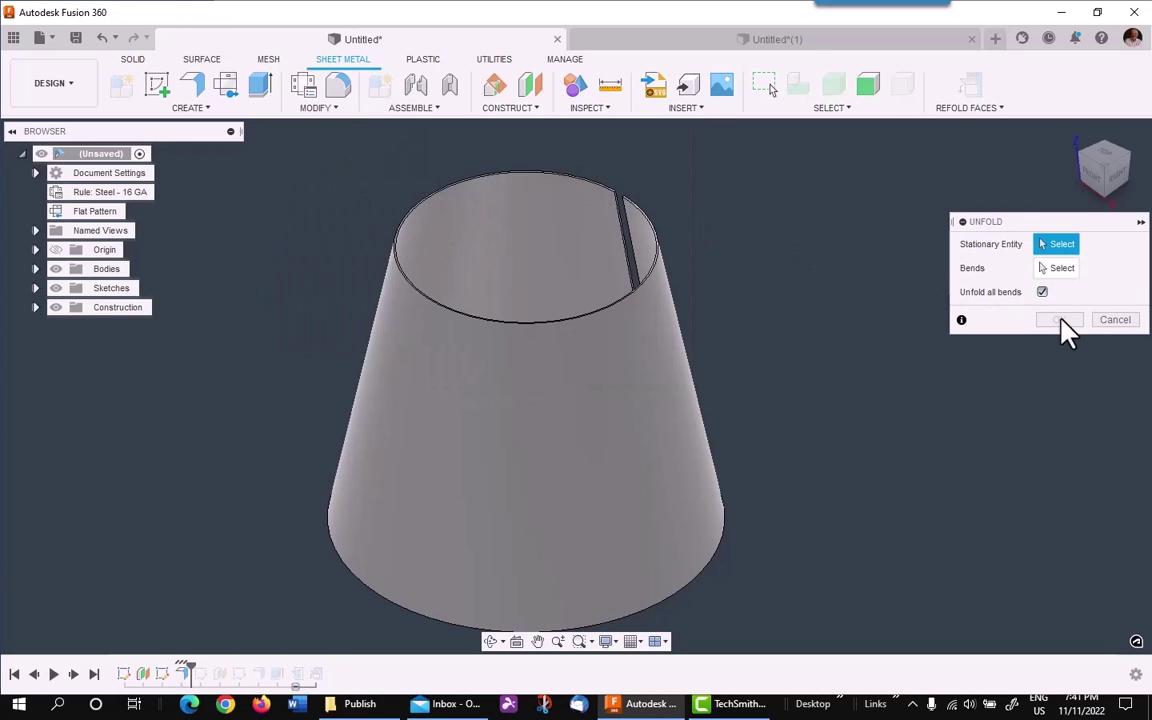
left_click(1115, 321)
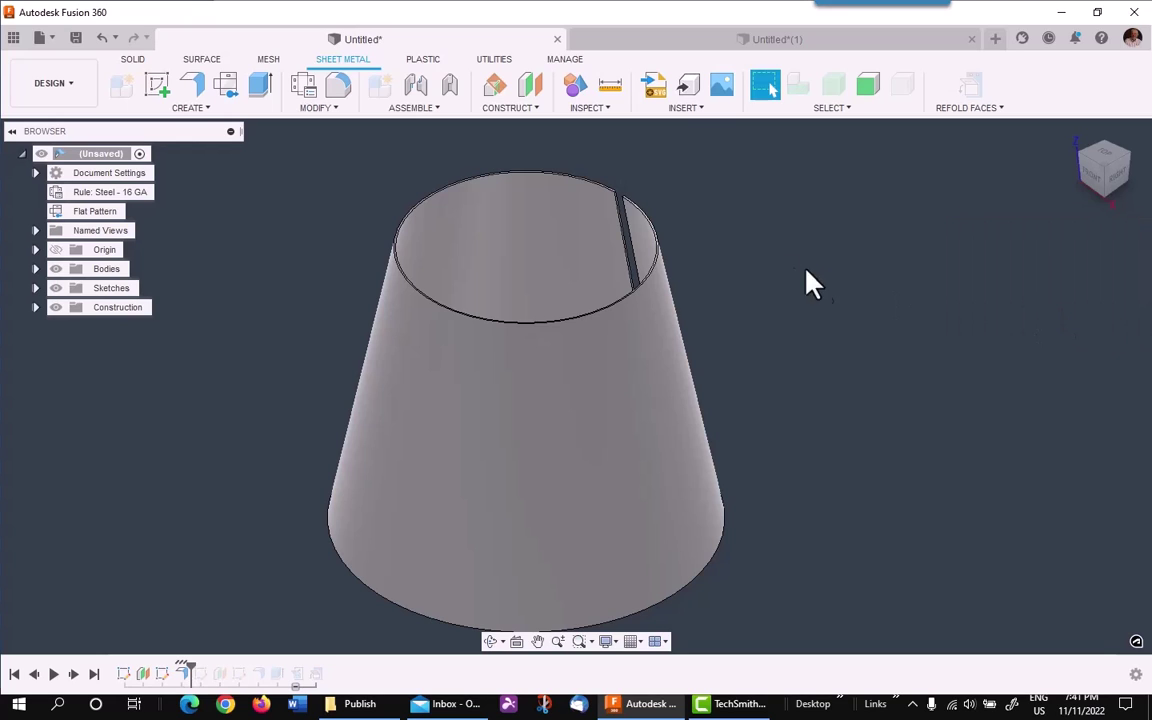
Extrude the cone's narrow end face on the left side of the gap by 0.01 in
left_click(262, 88)
scroll(560, 150, "up", 5)
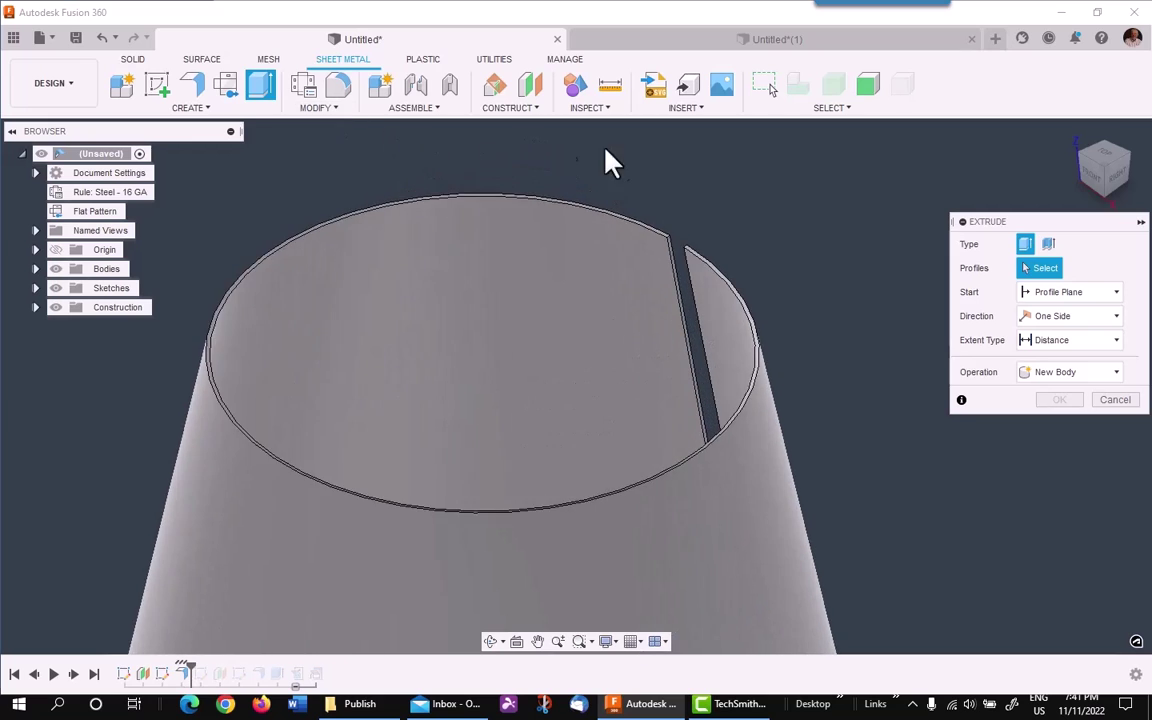
scroll(678, 216, "up", 3)
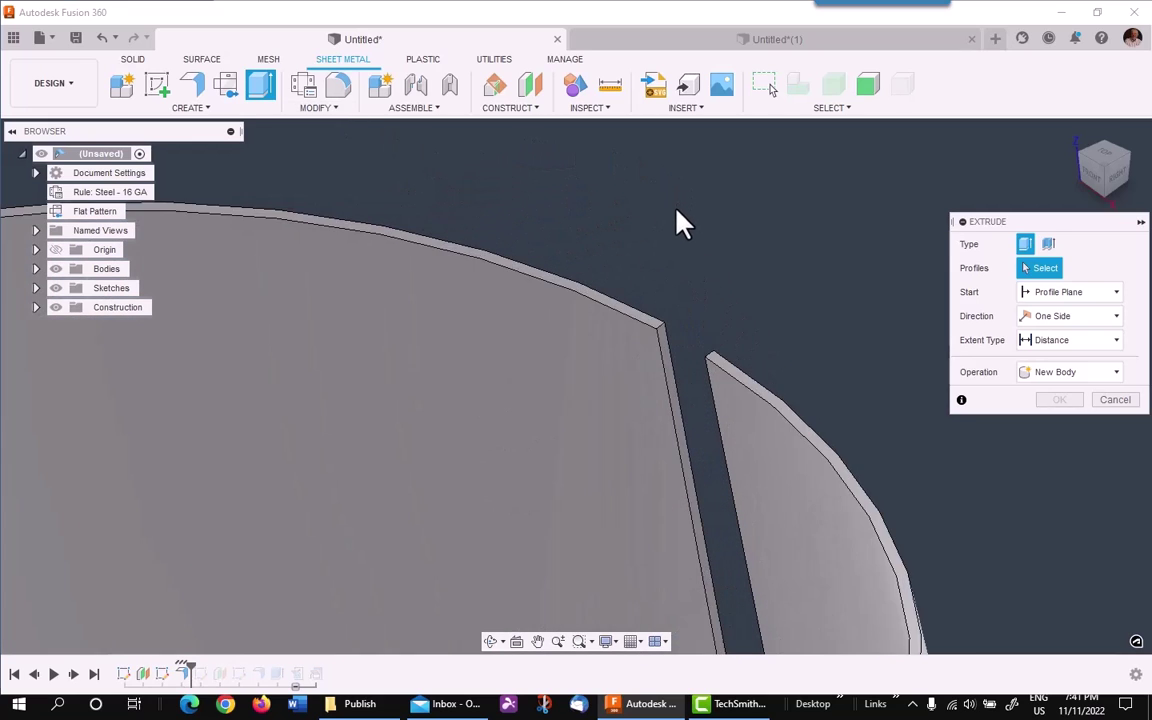
left_click(665, 400)
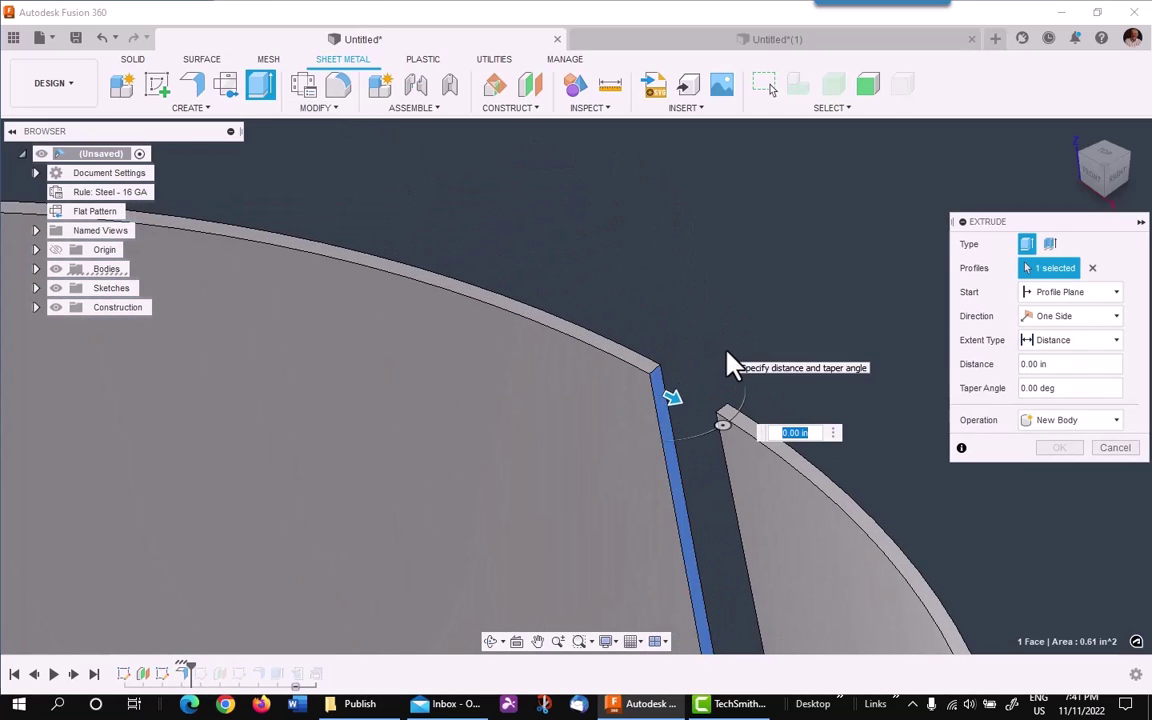
type(".01")
key("Return")
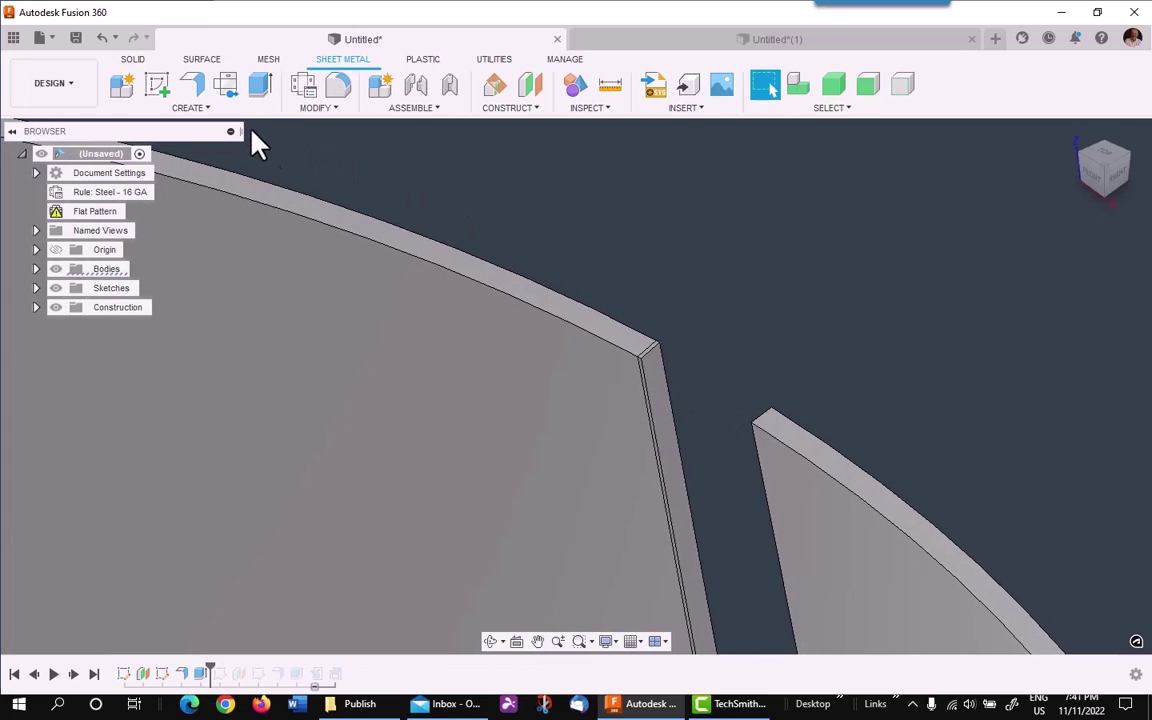
Unfold all bends of the cone with the thin inner face of the extruded strip as stationary entity, and refold the part
left_click(316, 108)
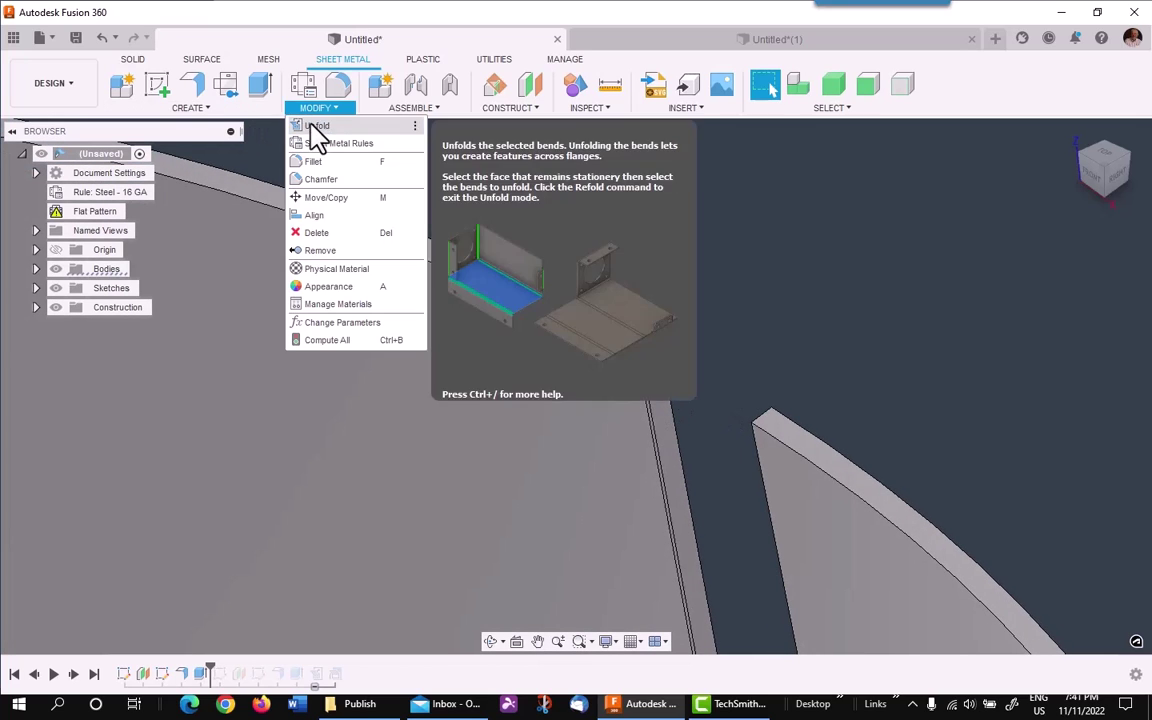
left_click(316, 126)
scroll(548, 345, "up", 5)
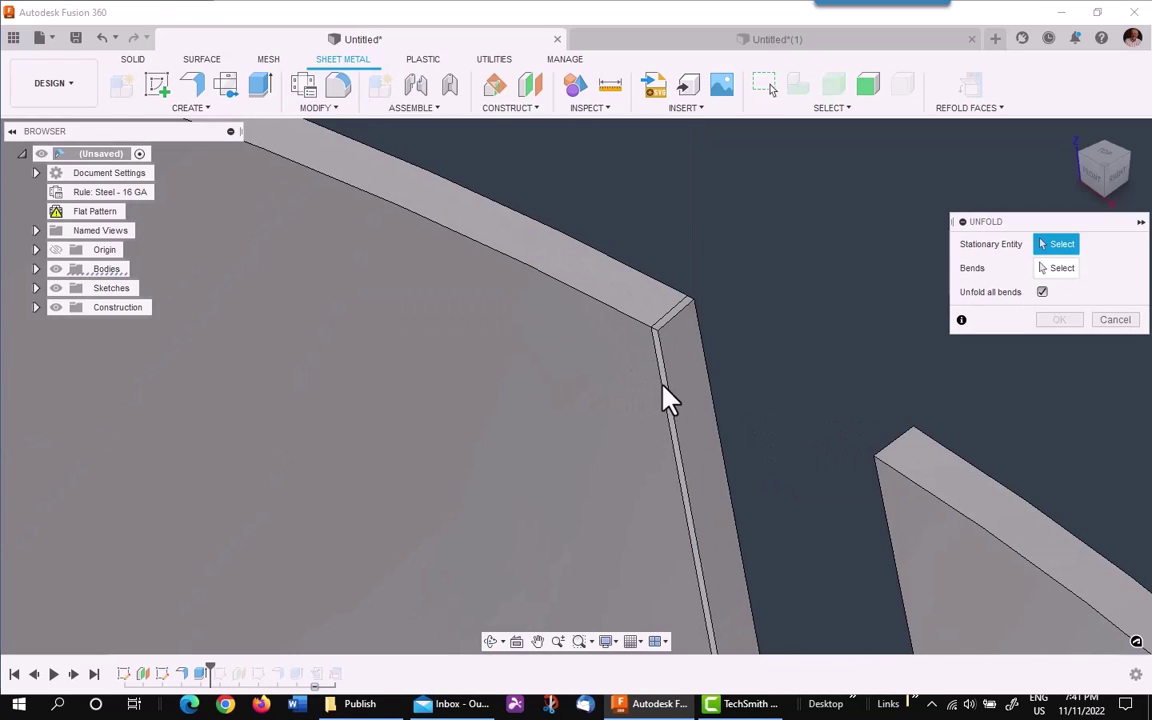
left_click(666, 399)
left_click(1052, 318)
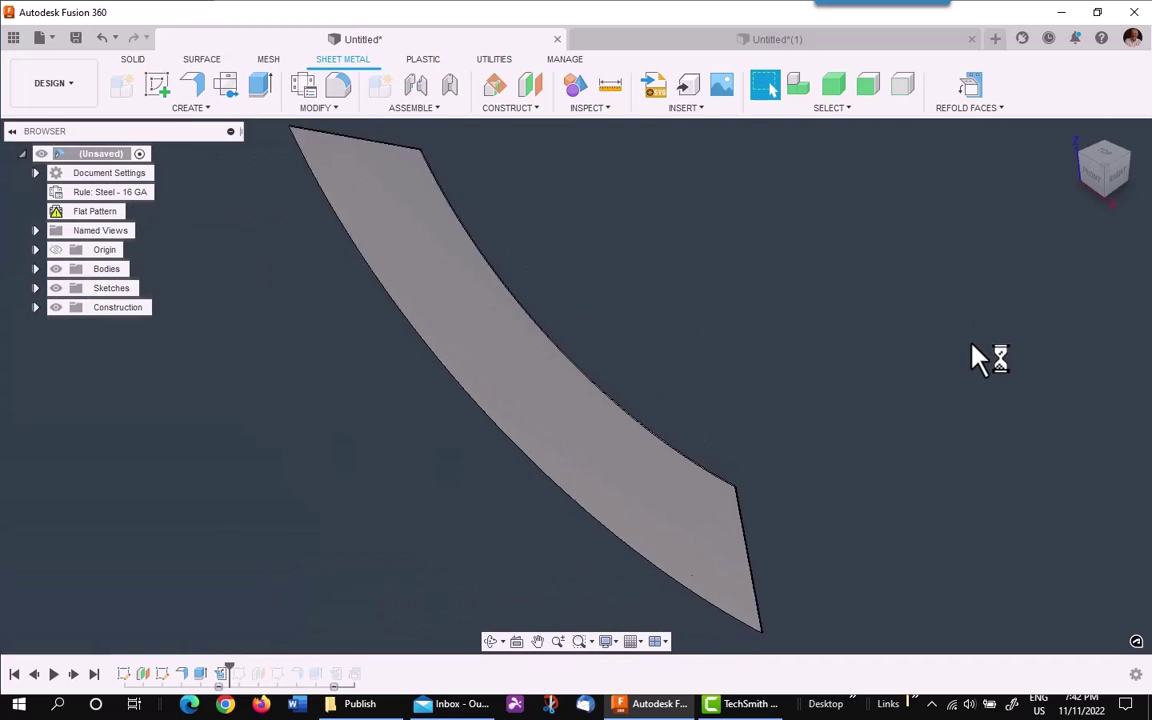
key("ctrl+z")
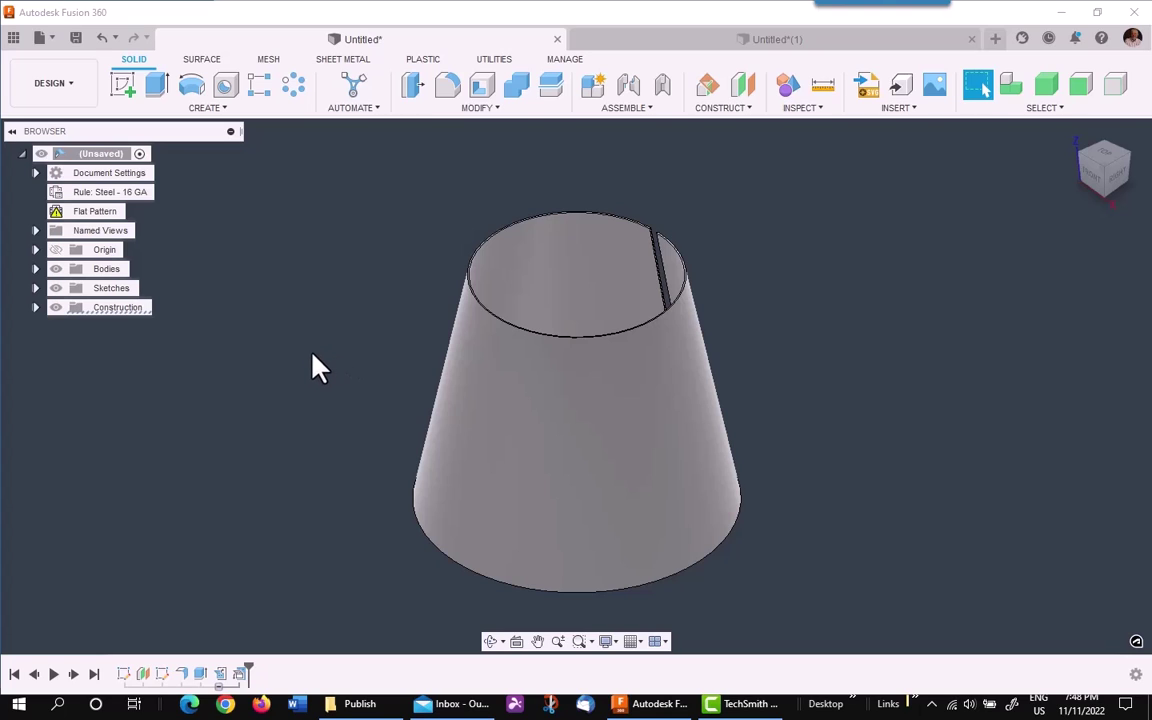
Create a construction plane offset 5 in above the XY plane
left_click(743, 86)
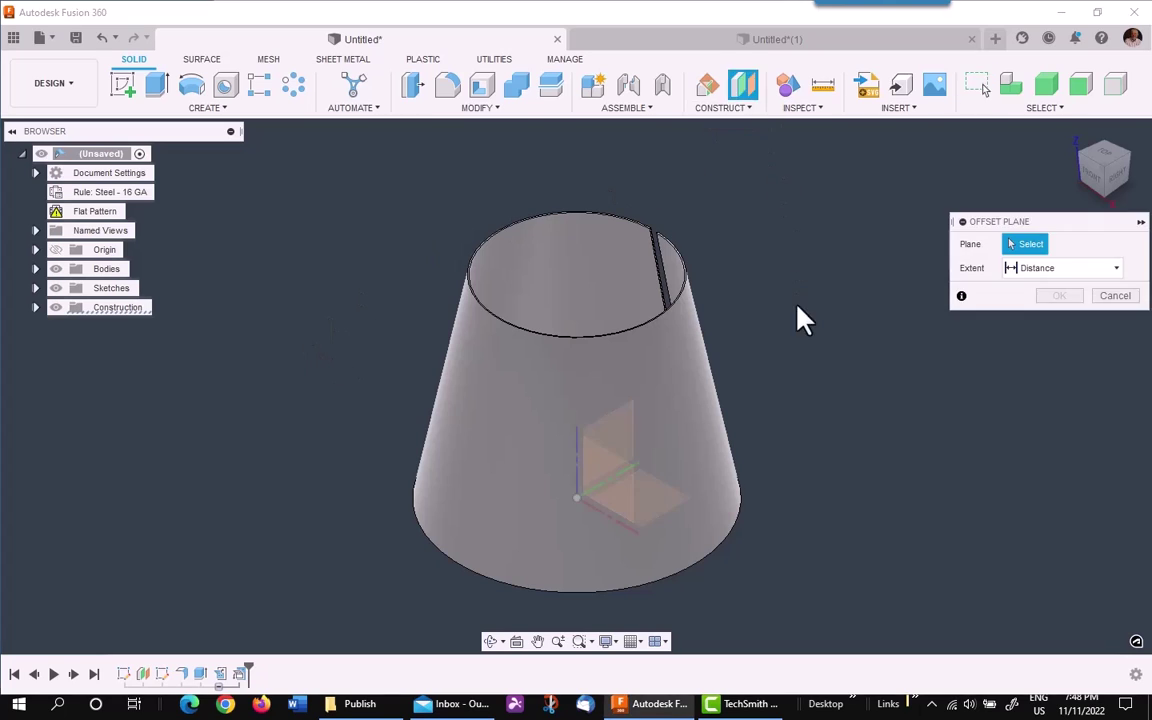
left_click(655, 505)
left_click_drag(598, 483, 612, 375)
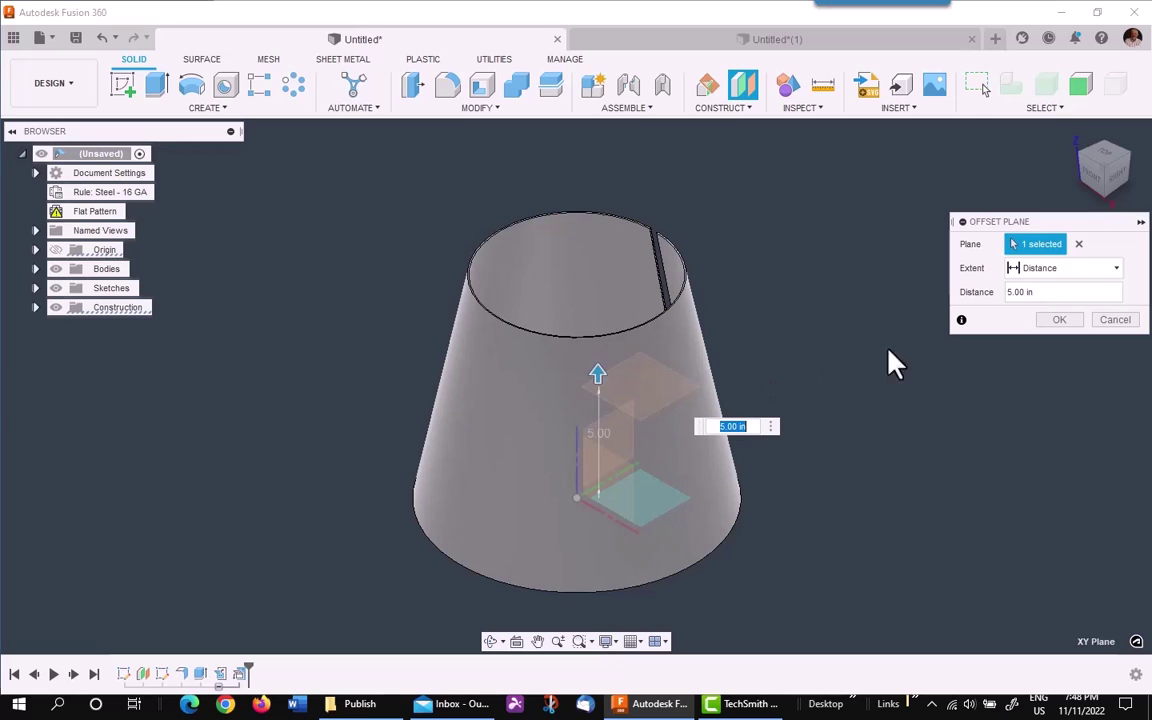
left_click(1058, 320)
On the offset plane, sketch a vertical line about 1.5 in long from the origin, running away from the cone's gap
middle_click_drag(841, 368, 733, 406, "shift")
right_click(637, 372)
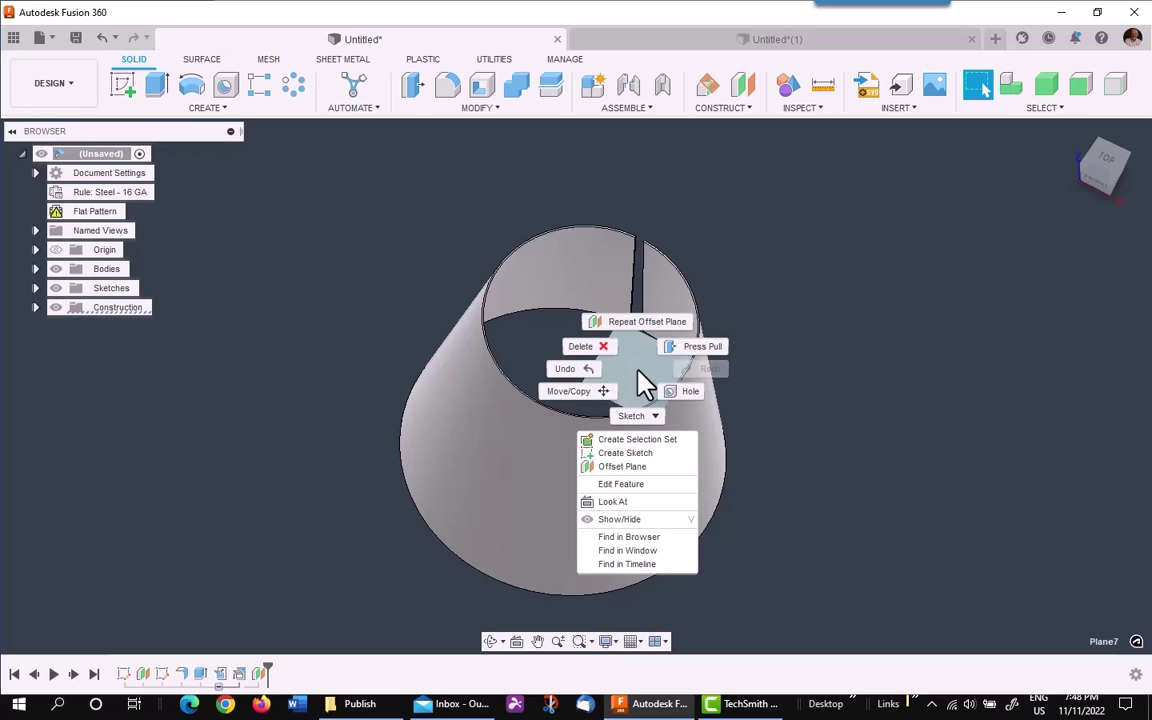
left_click(638, 453)
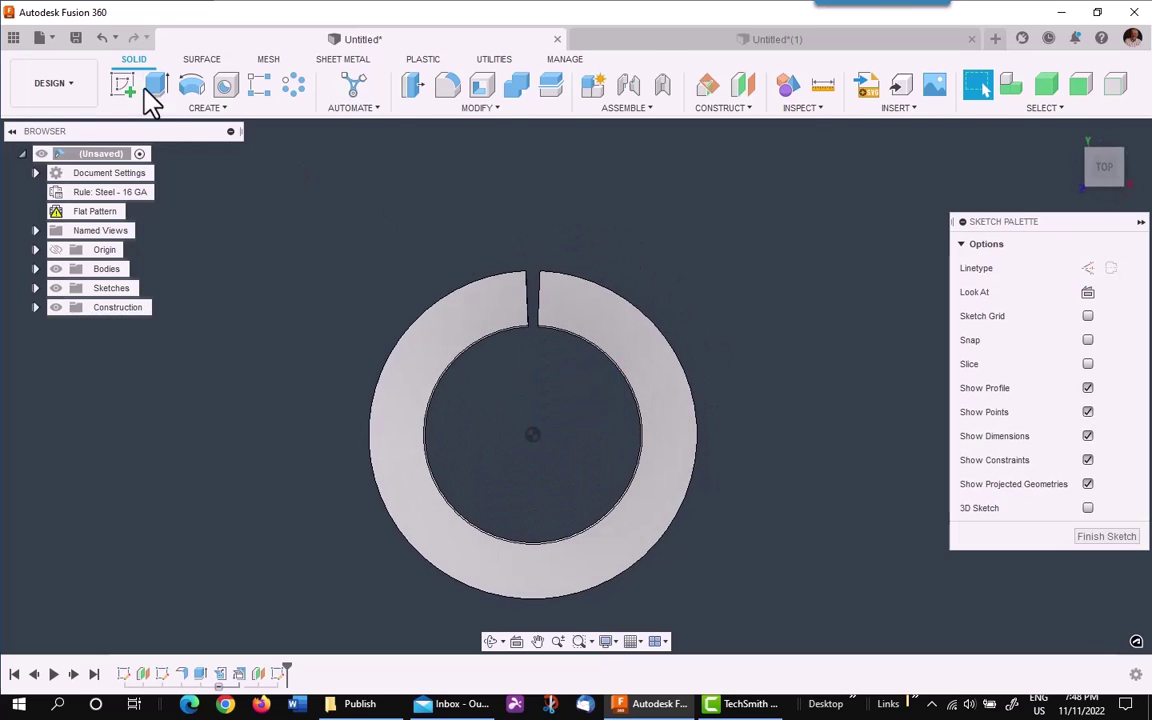
left_click(125, 88)
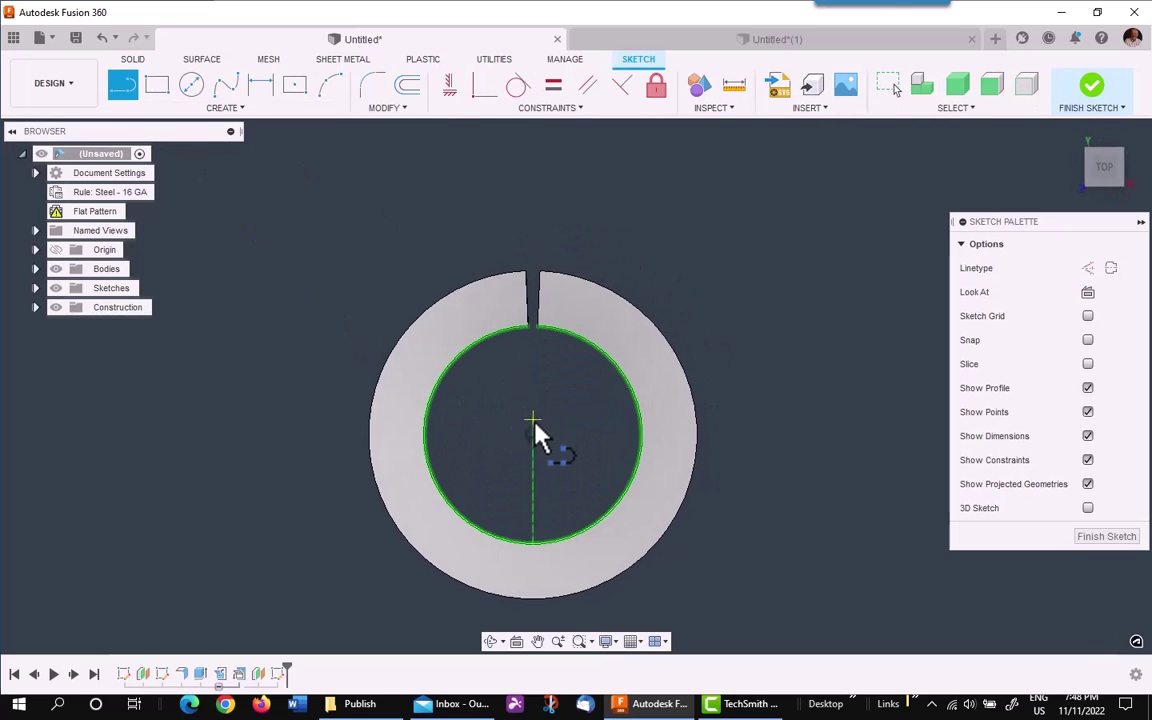
left_click(533, 436)
left_click(536, 476)
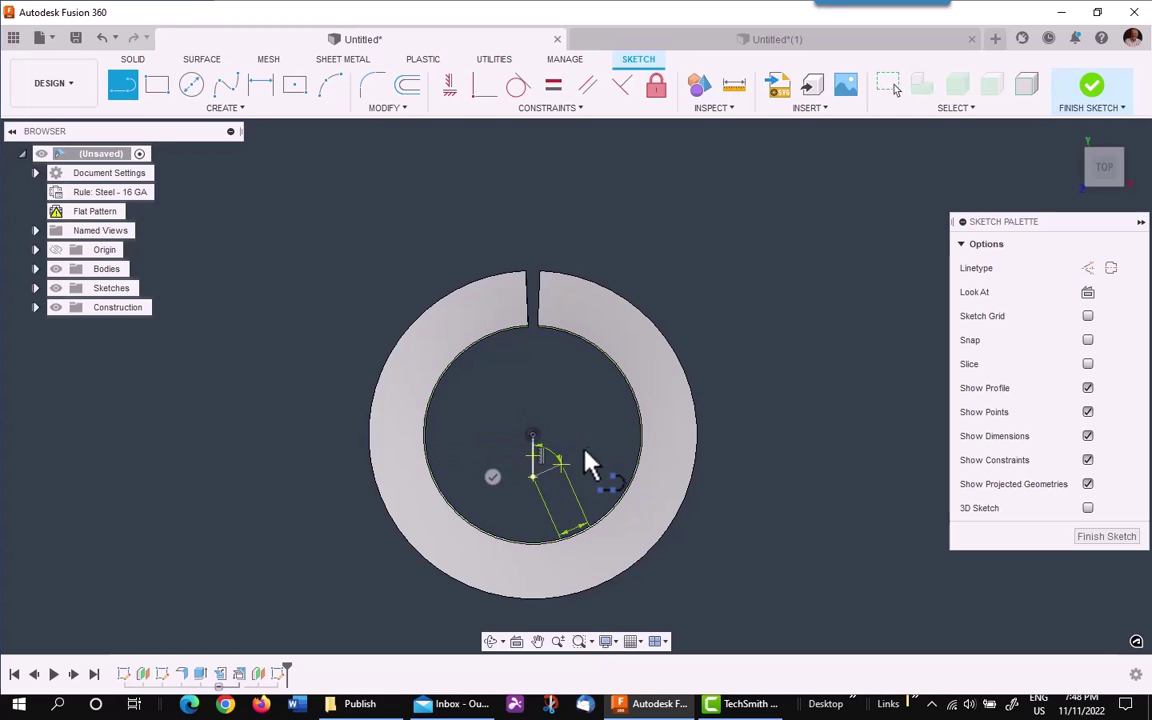
left_click(1090, 98)
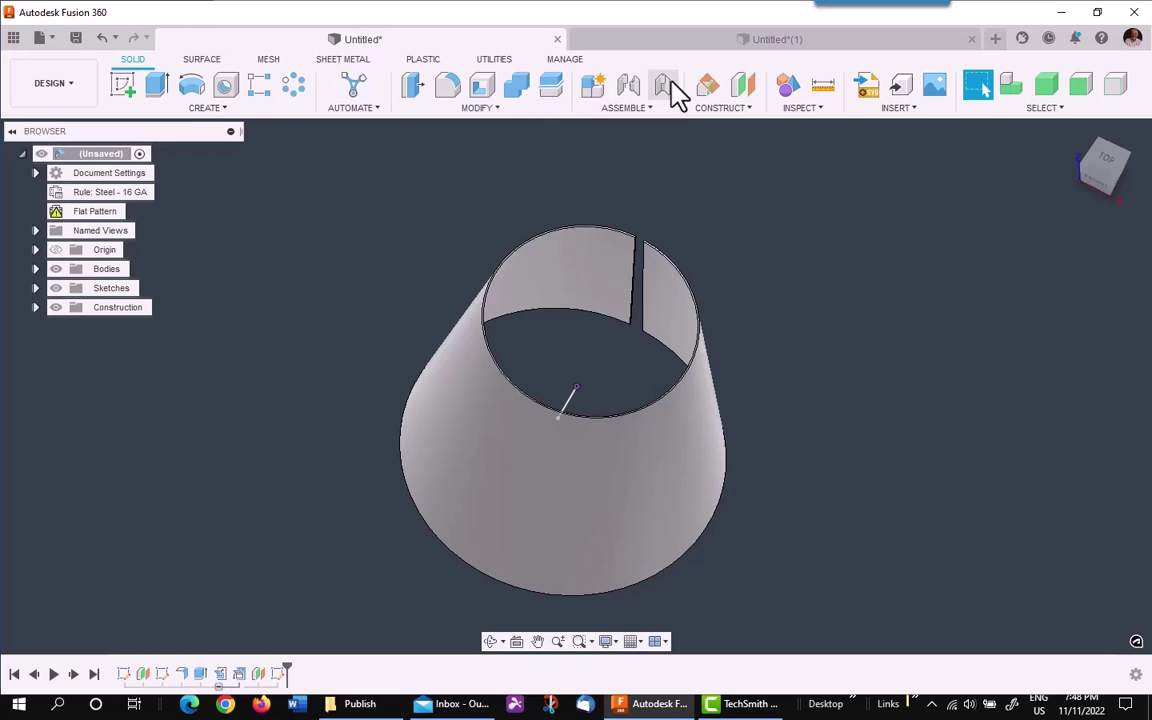
Create a plane at a 30-degree angle through the sketched line
left_click(707, 92)
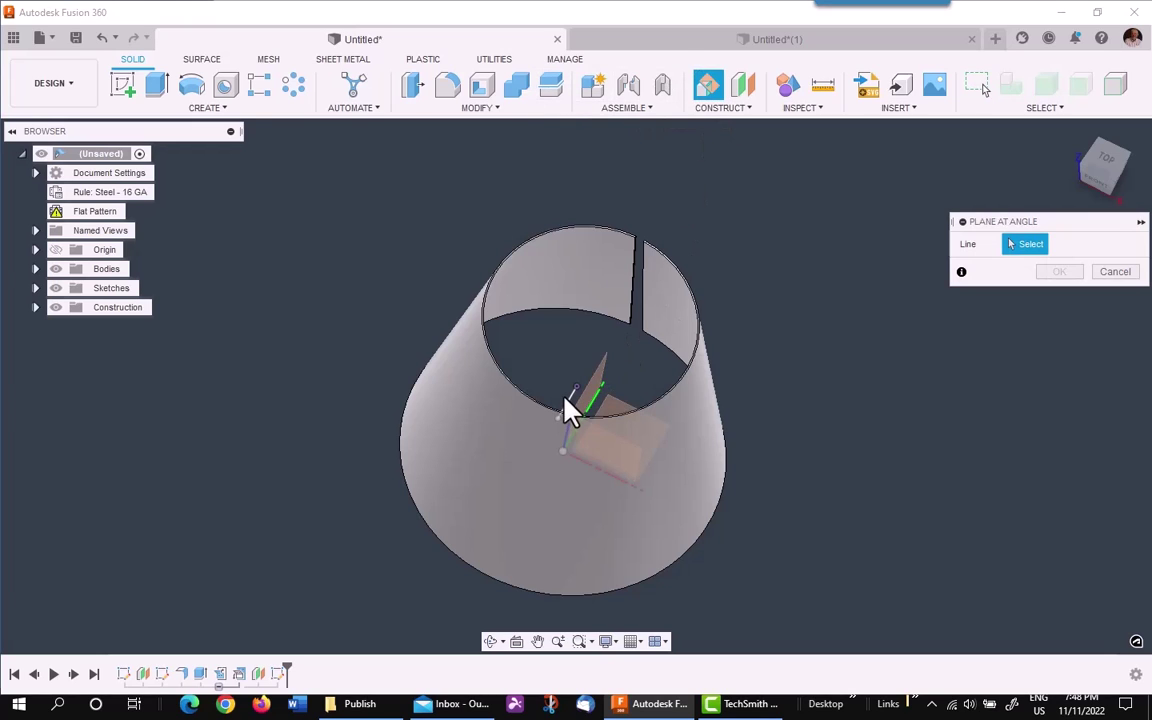
left_click(582, 386)
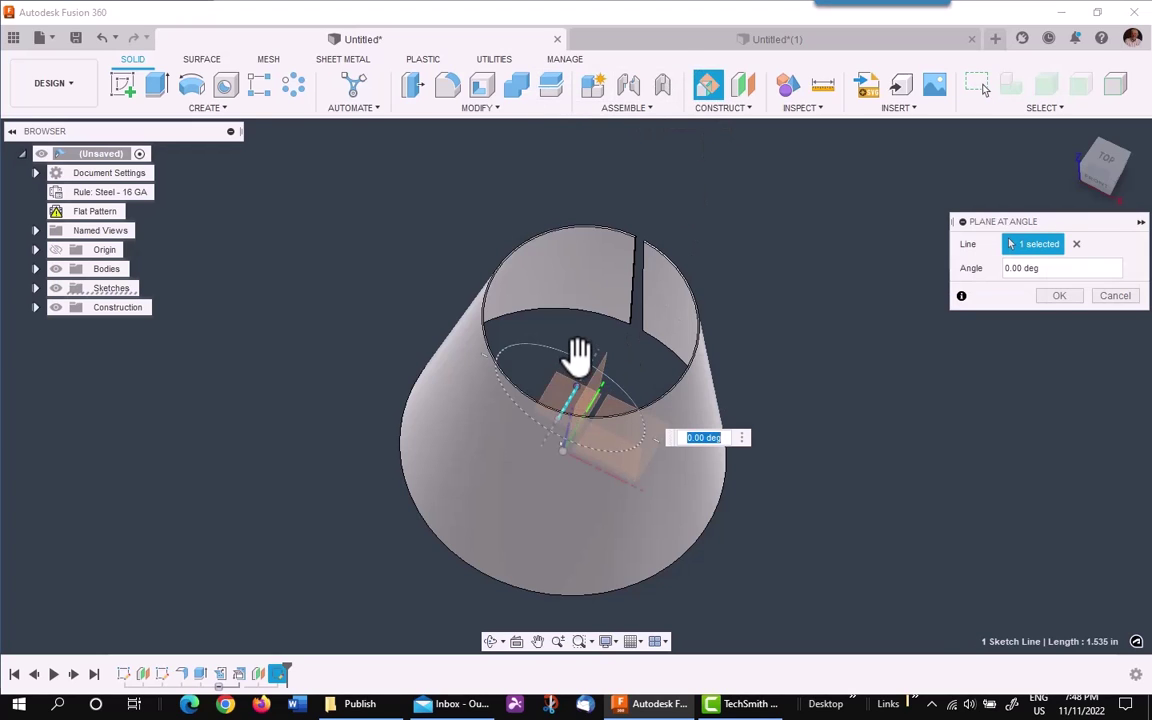
left_click_drag(579, 354, 539, 344)
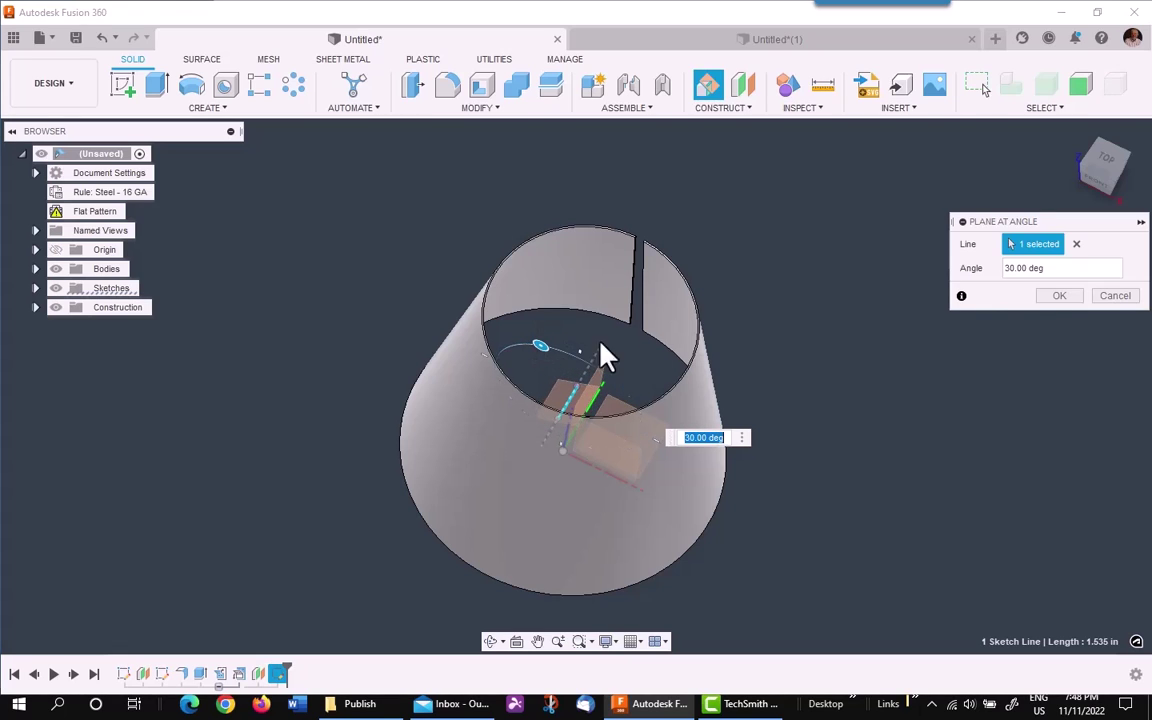
left_click(1057, 298)
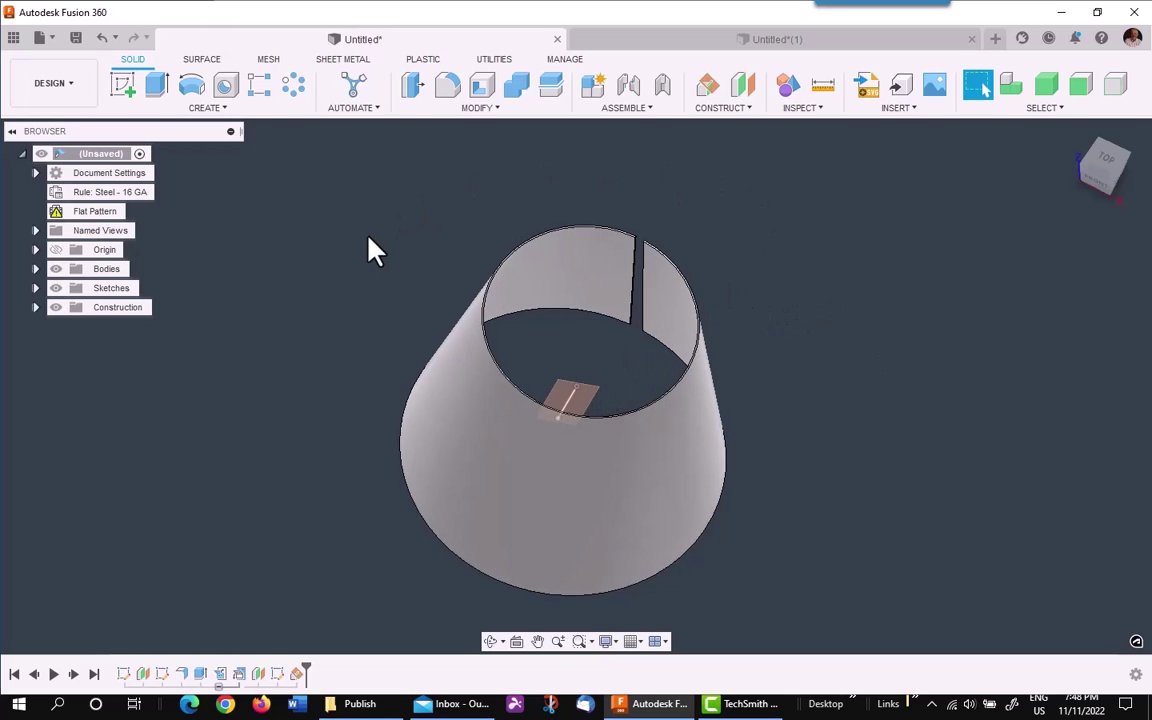
Split the cone's outer face with the 30-degree angled plane as the splitting tool
left_click(1071, 136)
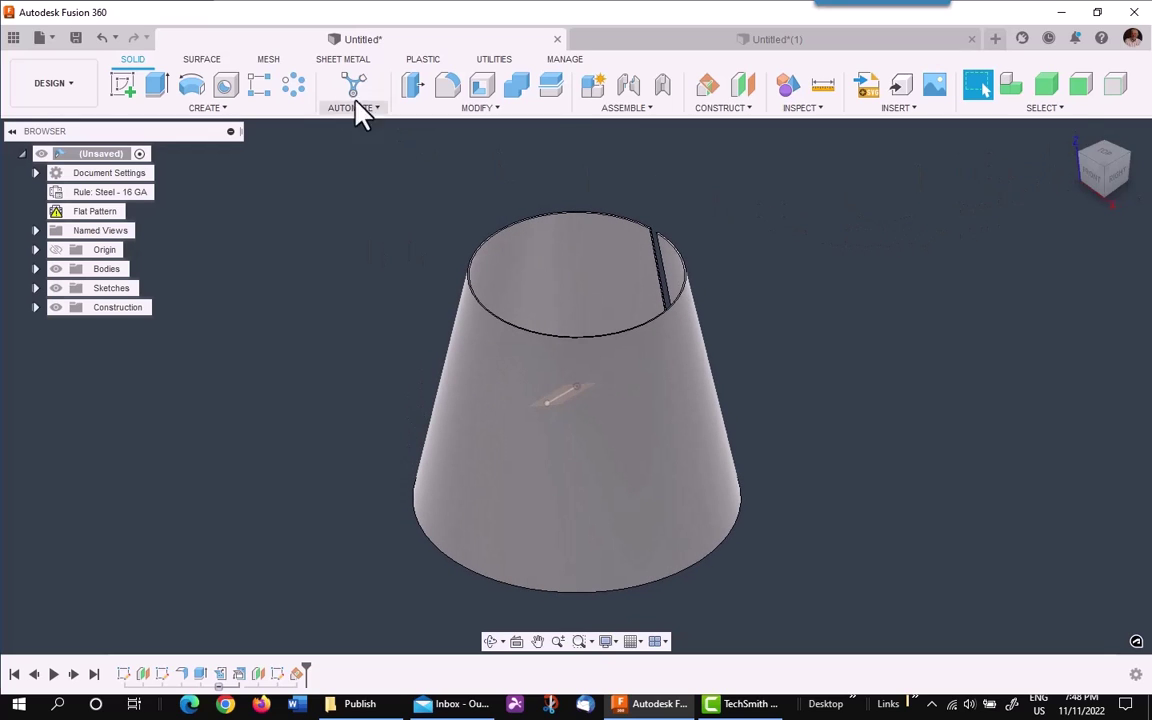
left_click(466, 110)
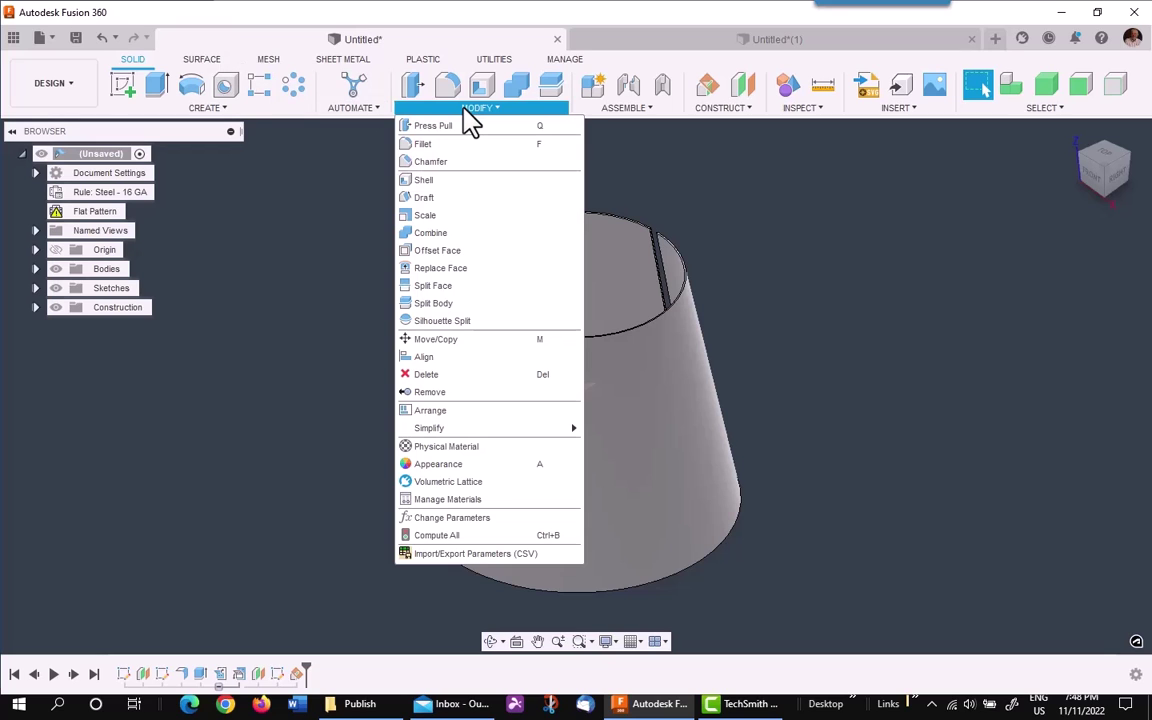
left_click(425, 287)
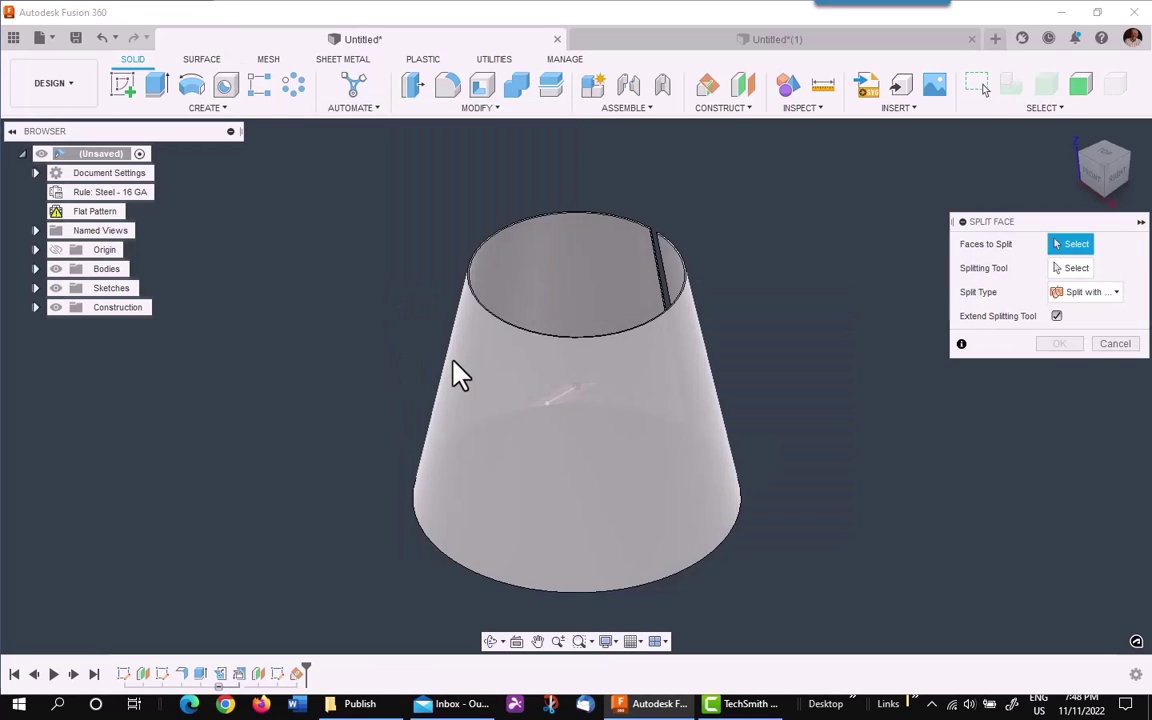
left_click(480, 358)
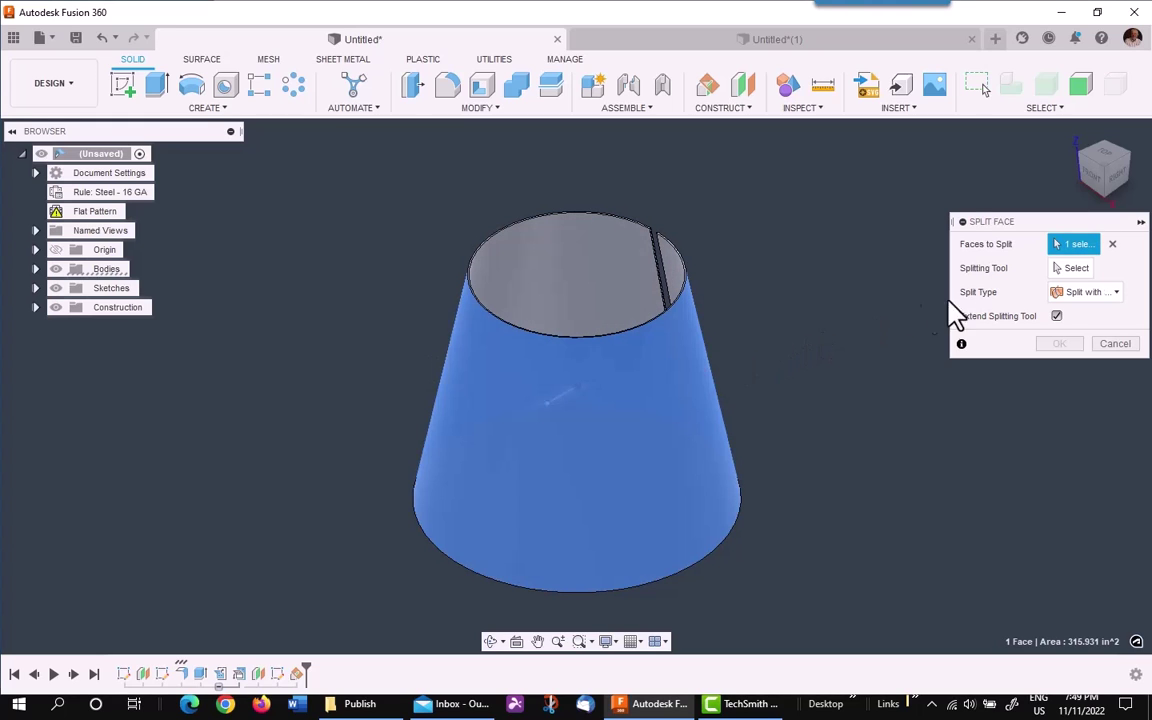
left_click(1076, 270)
middle_click_drag(877, 329, 885, 375, "shift")
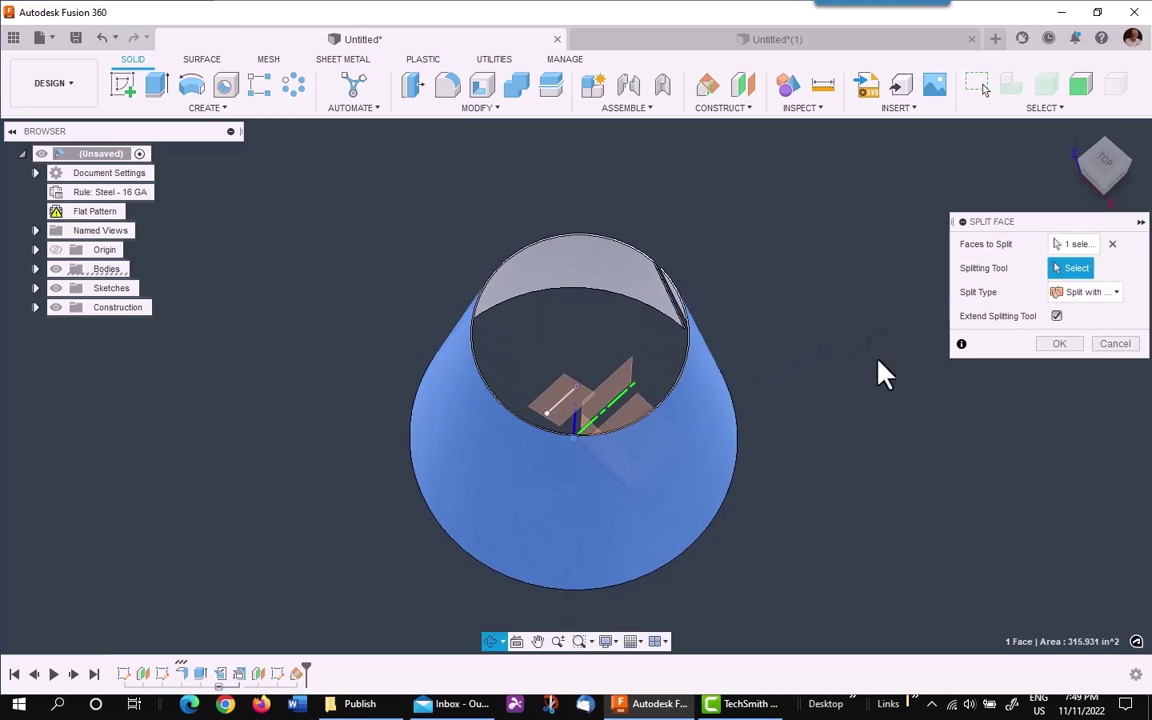
left_click(566, 392)
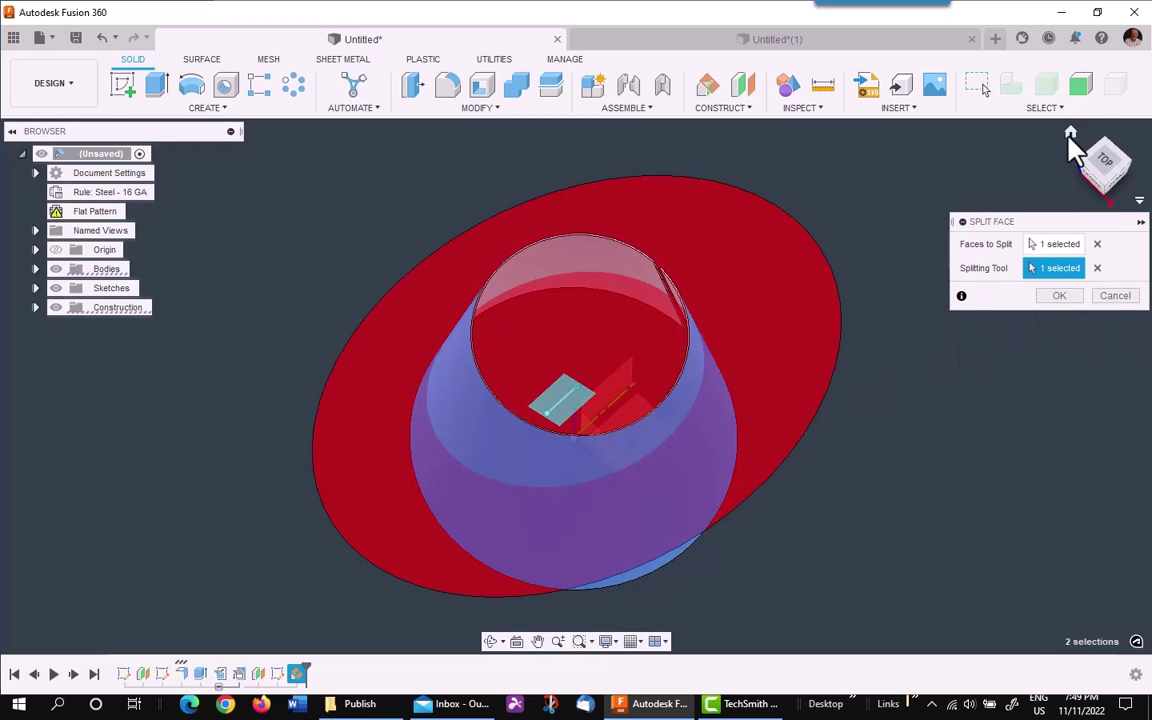
left_click(1071, 133)
left_click(1070, 297)
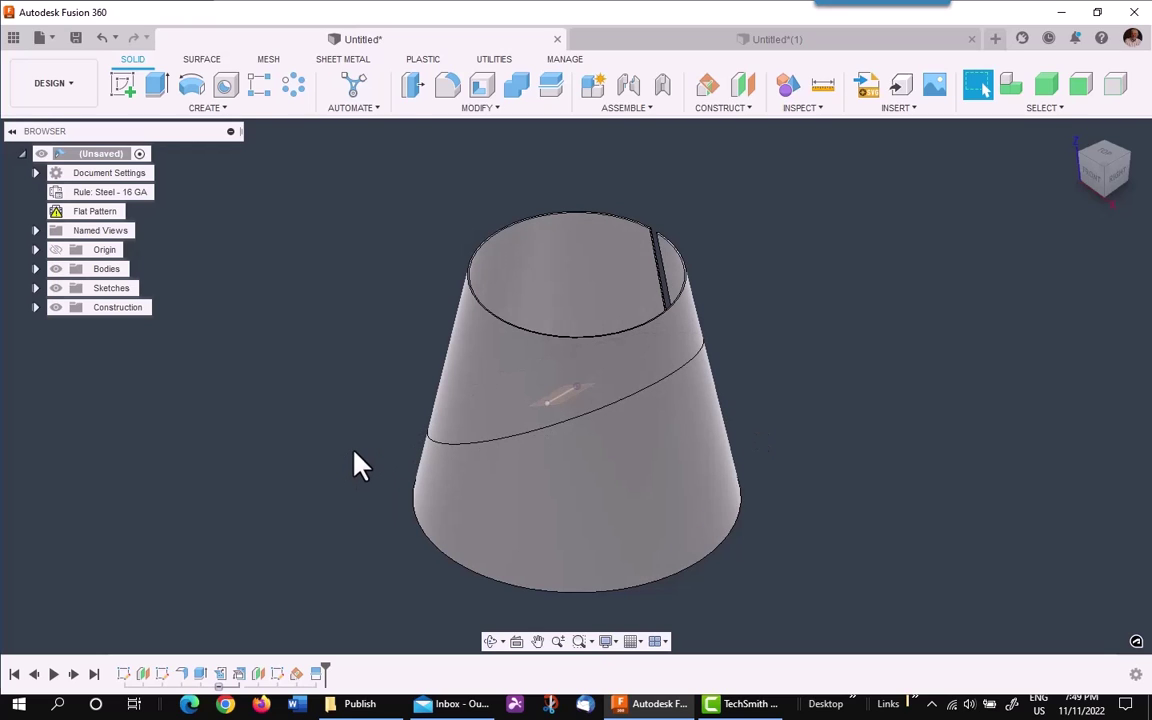
Create a Normal ruled surface as a new body from the slanted split edge, with distance -1 in and angle 0 deg
left_click(36, 269)
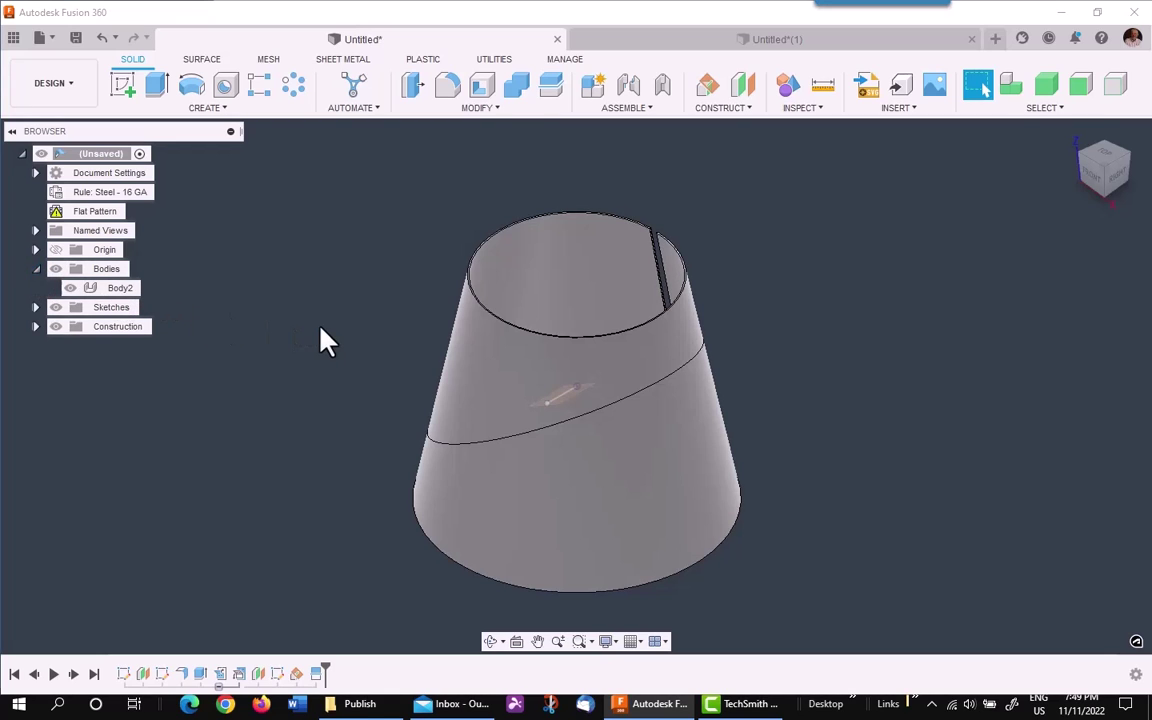
middle_click_drag(298, 358, 320, 350)
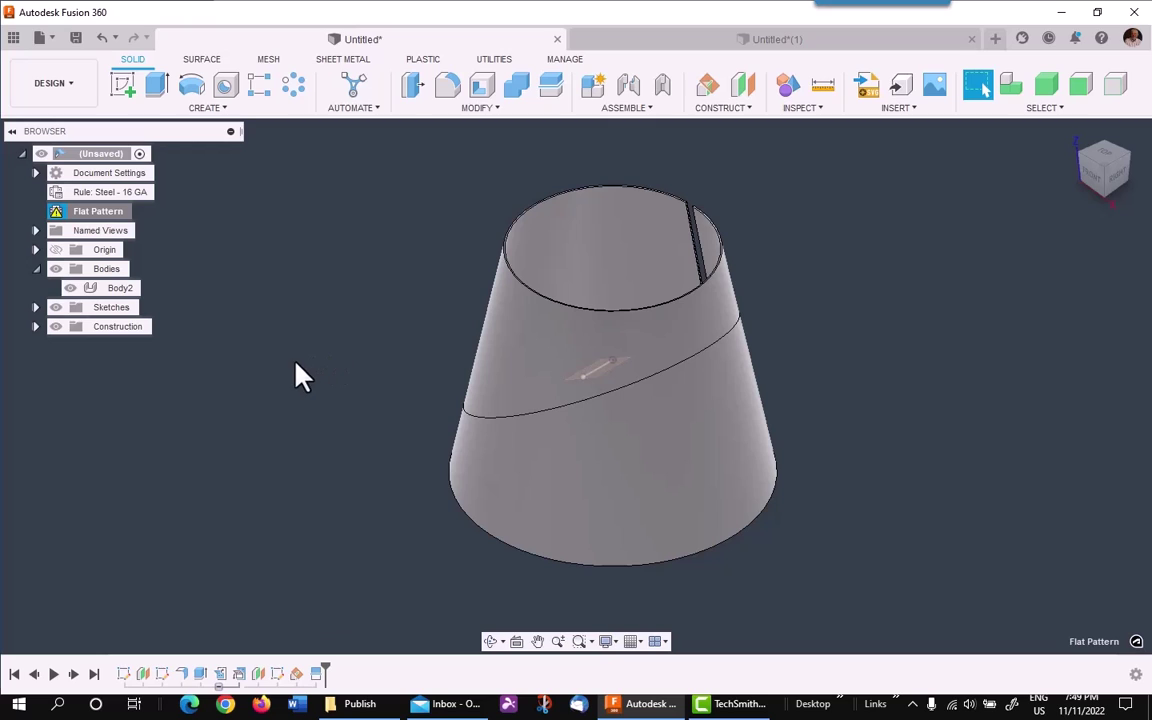
left_click(203, 60)
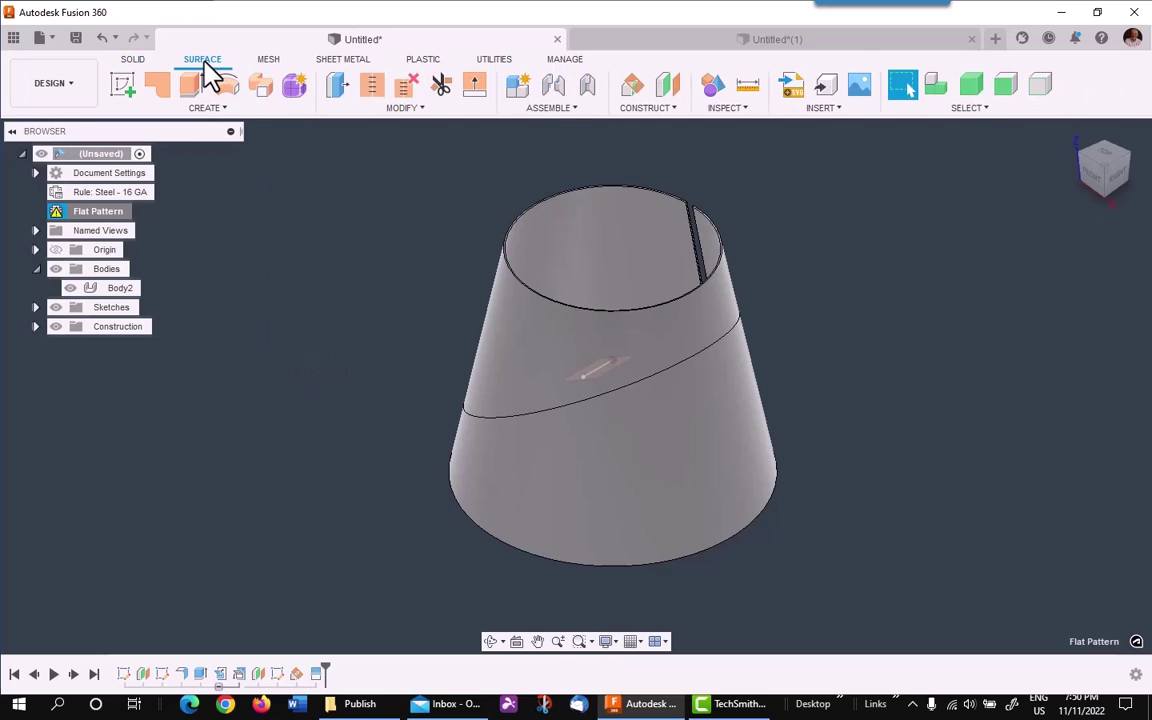
left_click(203, 108)
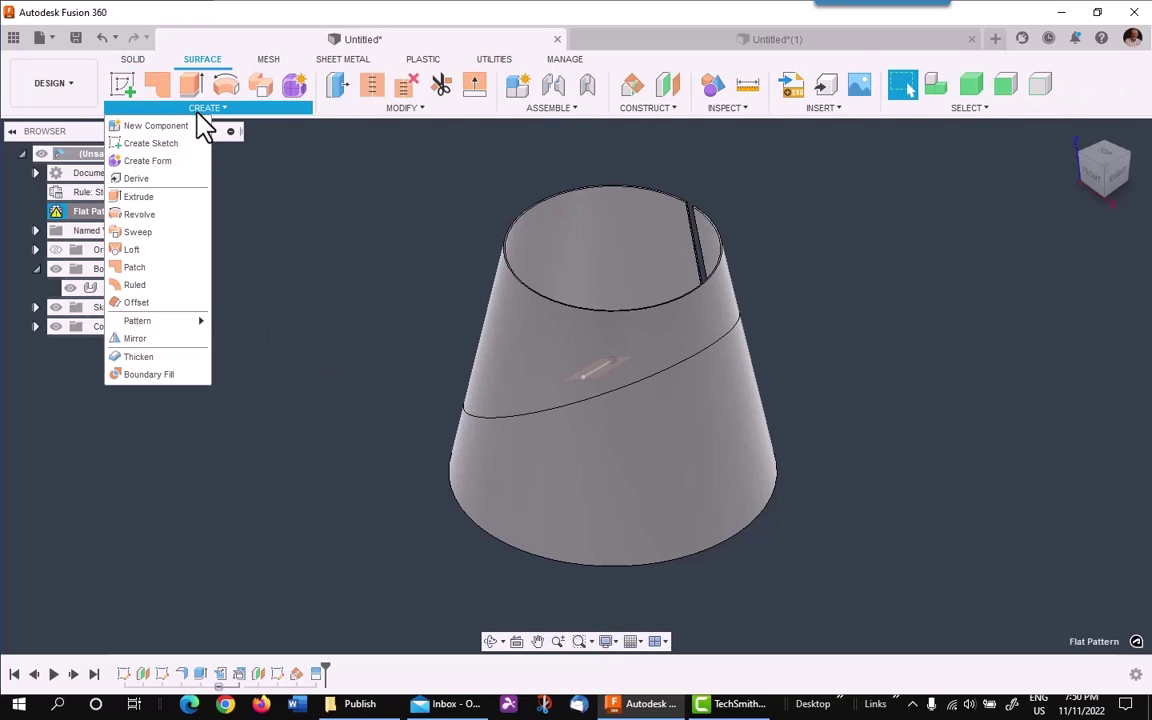
left_click(142, 290)
scroll(355, 395, "up", 3)
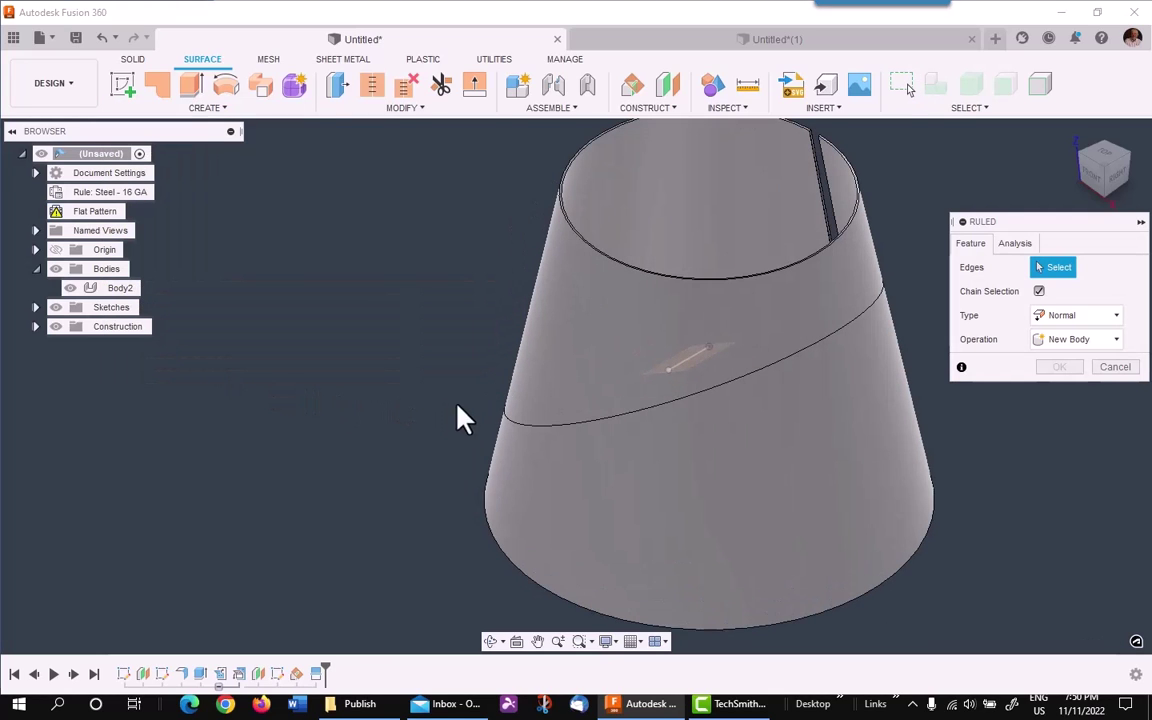
left_click(510, 425)
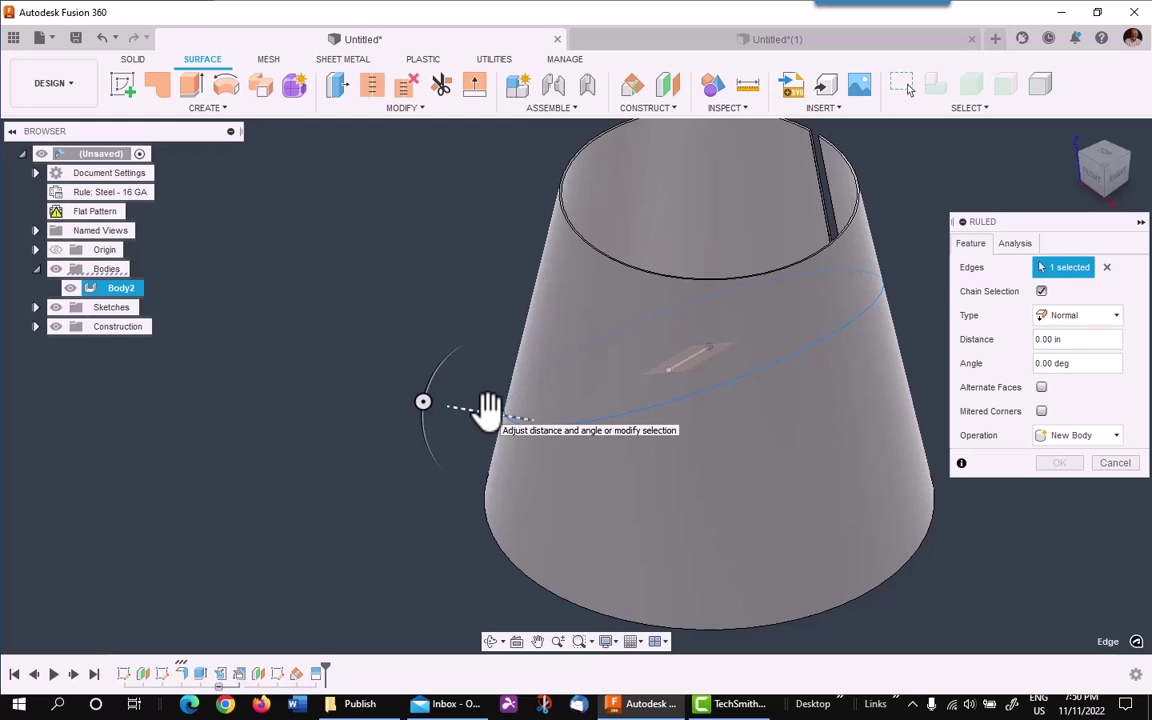
left_click_drag(487, 408, 527, 420)
middle_click_drag(530, 450, 555, 478, "shift")
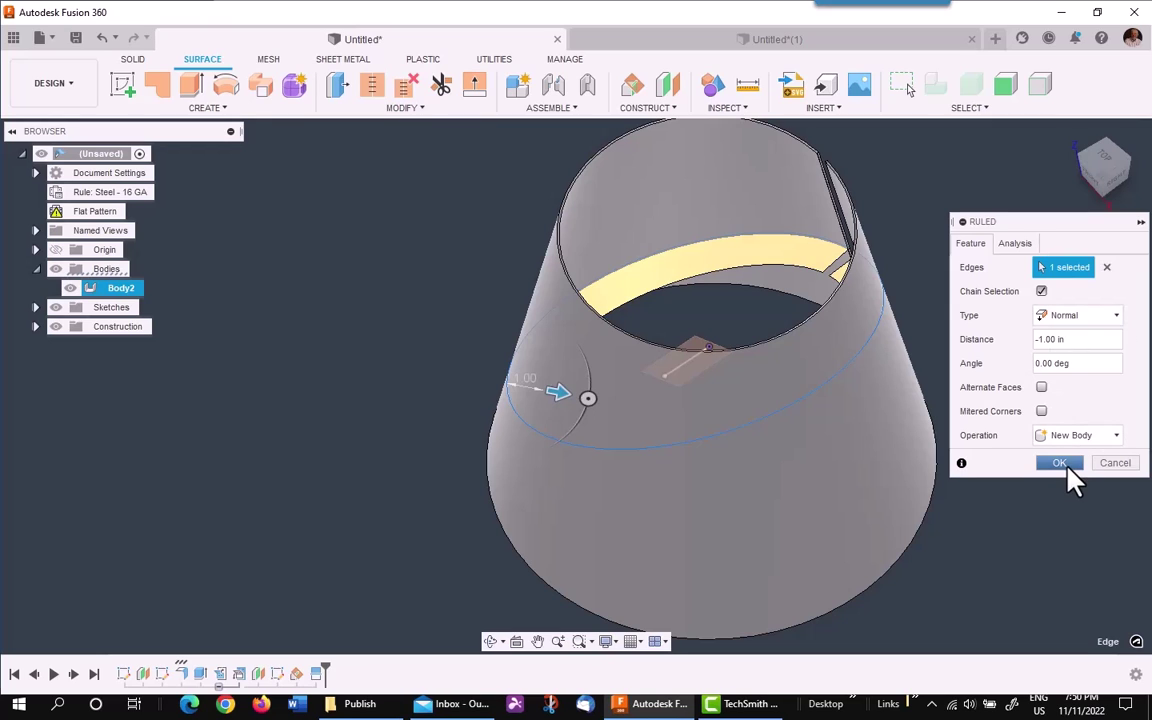
left_click(1066, 474)
Extend the ruled surface's outer edge outward by 1.625 in with the Natural type
left_click(475, 84)
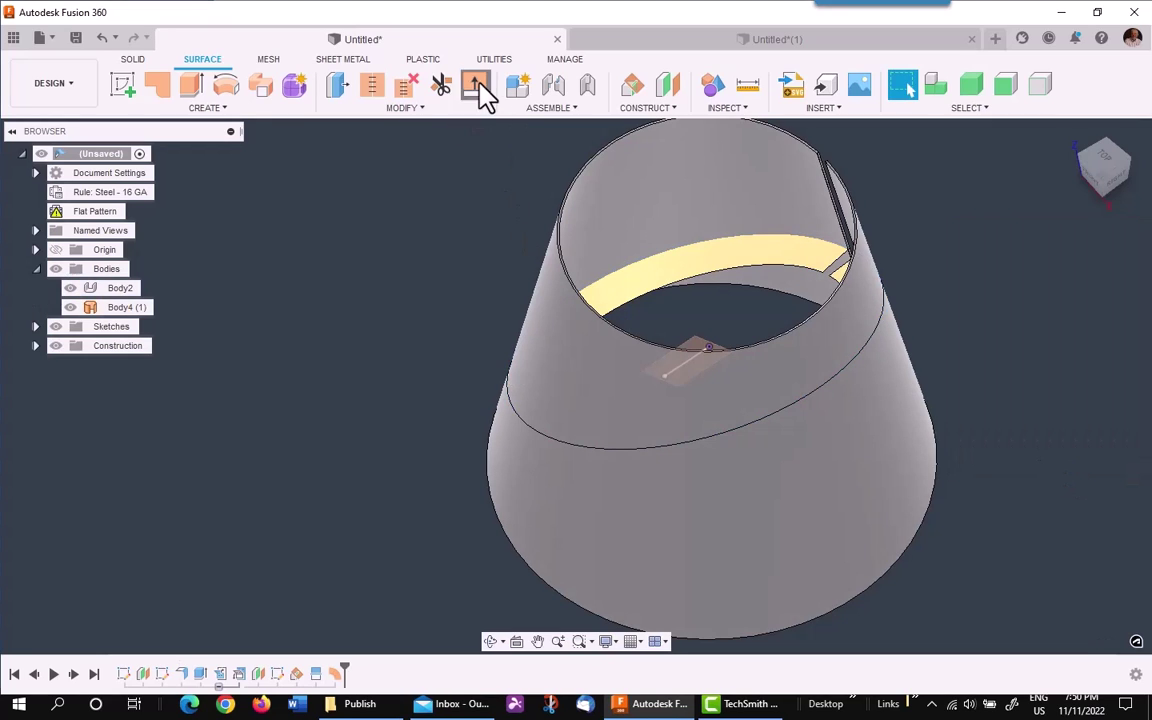
left_click(500, 417)
type("1.625")
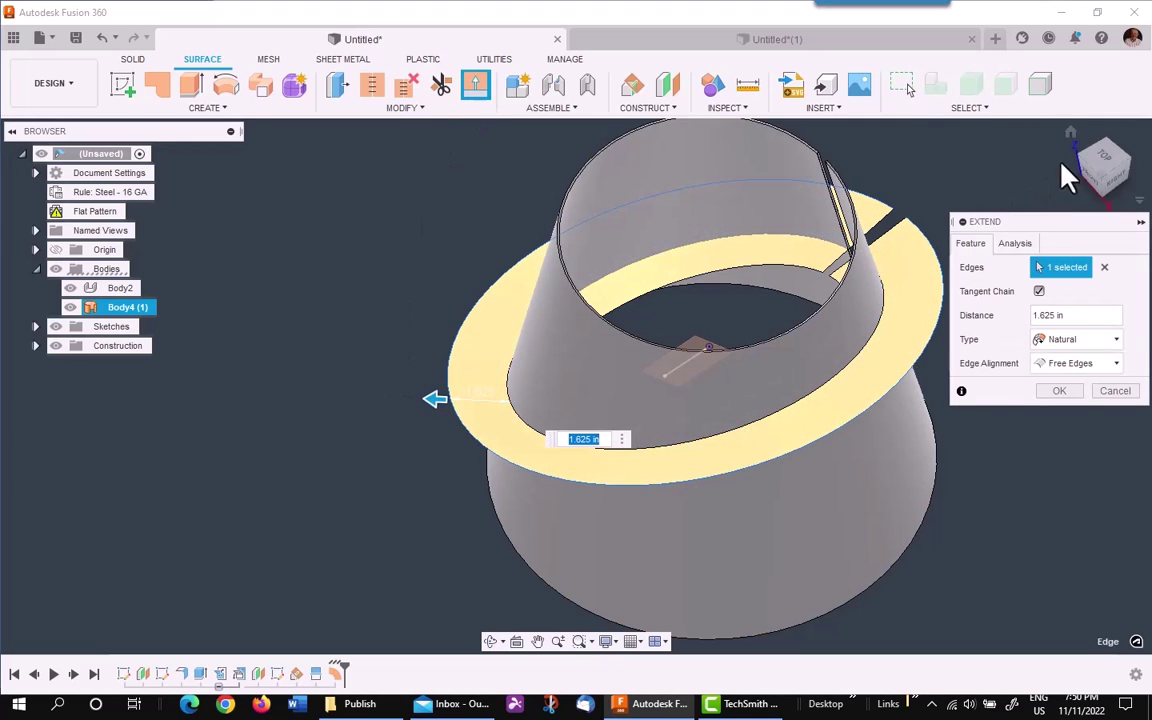
left_click(1088, 186)
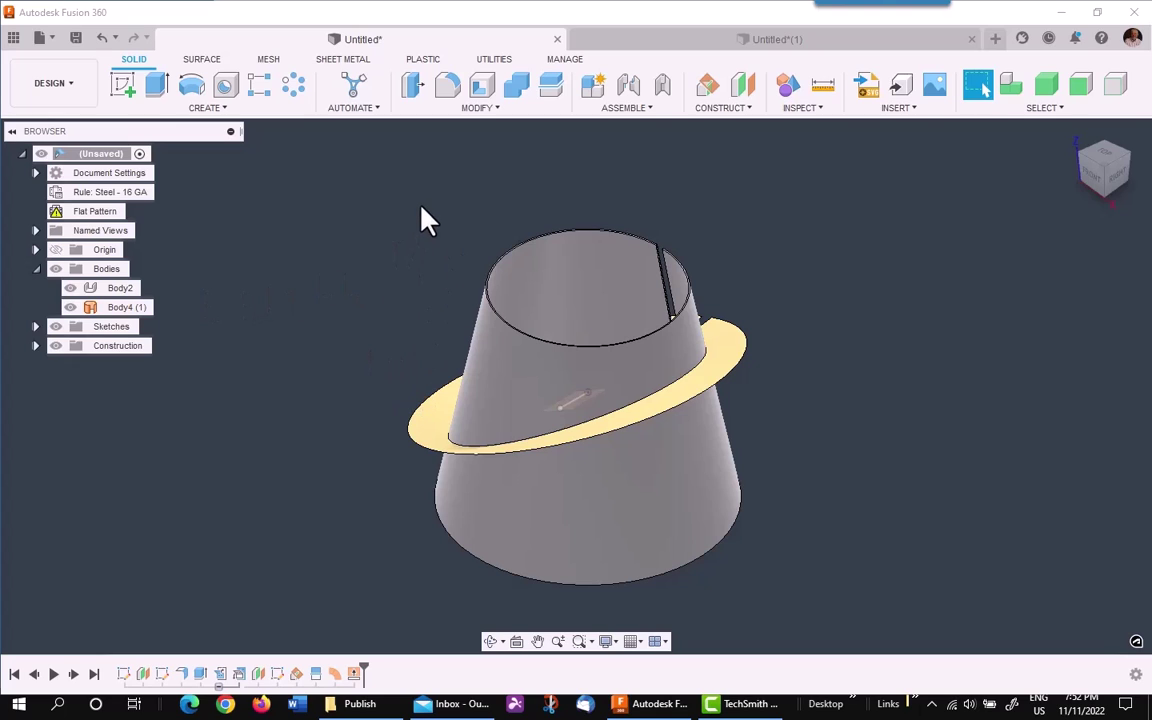
Try to split the cone body with the ruled surface, tool extension off, and examine the surface ends at the gap
left_click(478, 108)
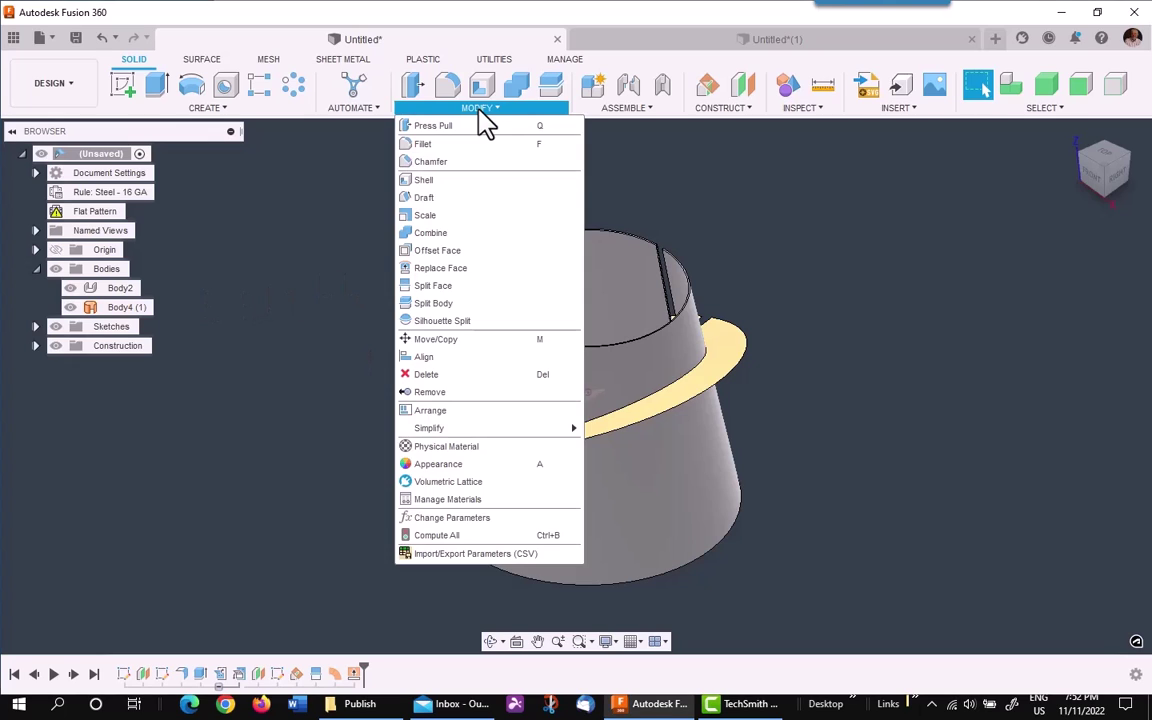
left_click(400, 313)
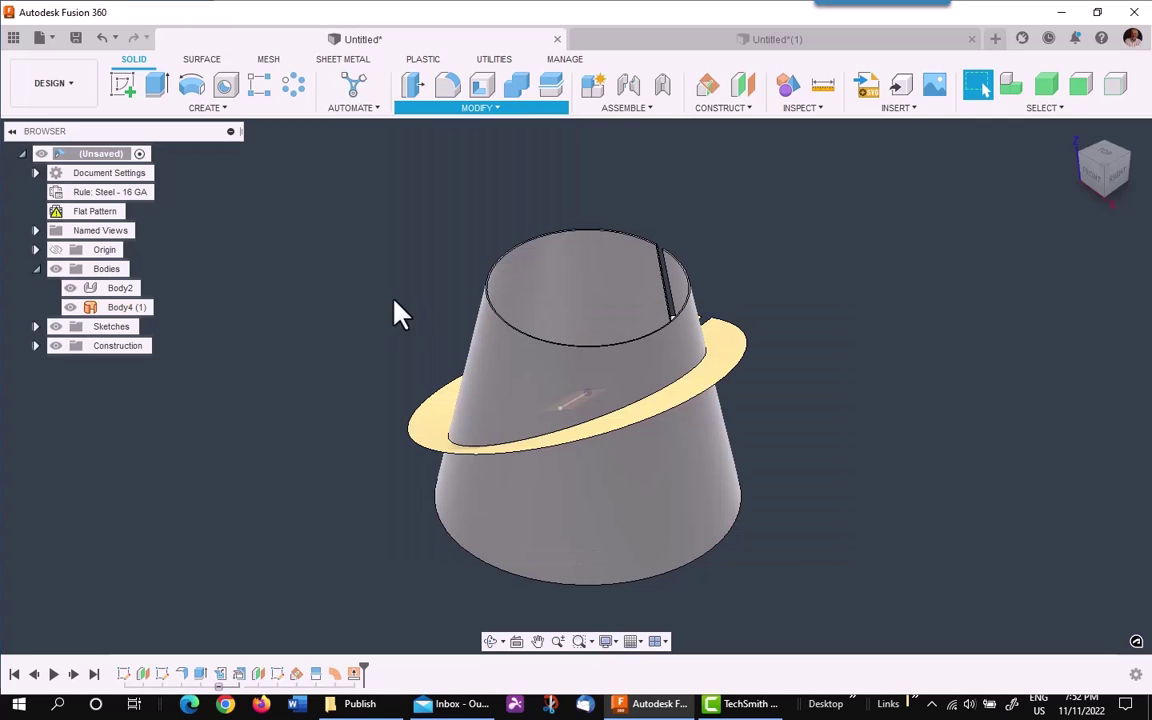
left_click(113, 292)
left_click(1088, 269)
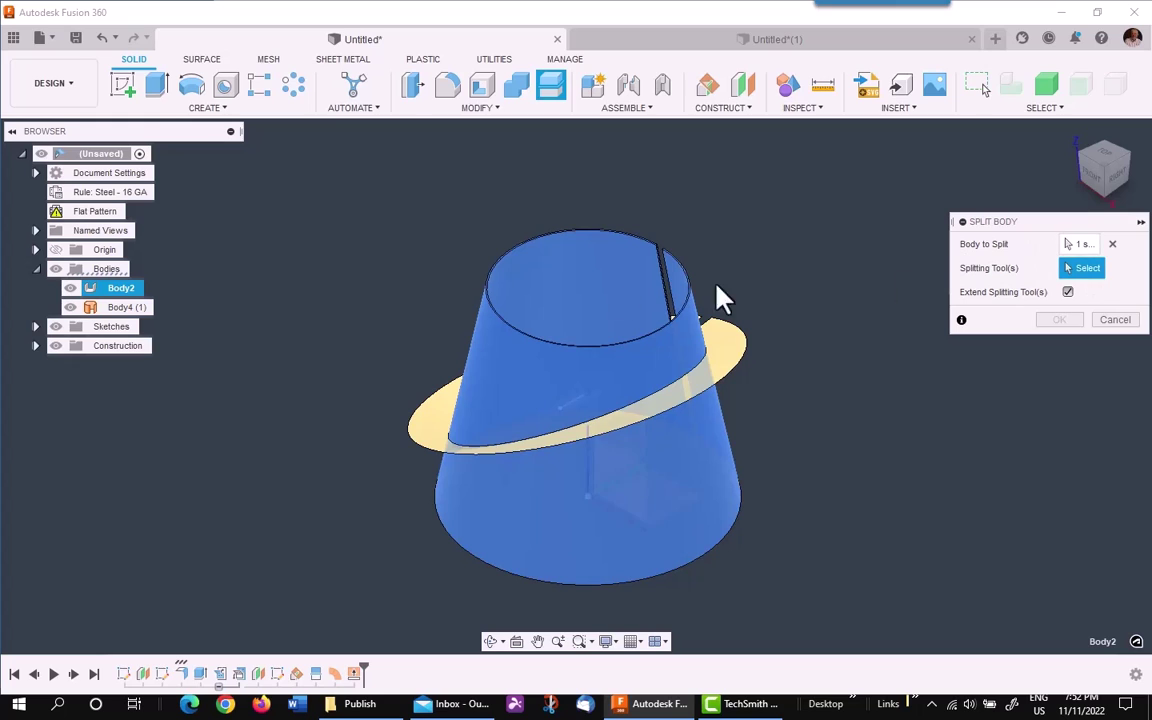
left_click(127, 307)
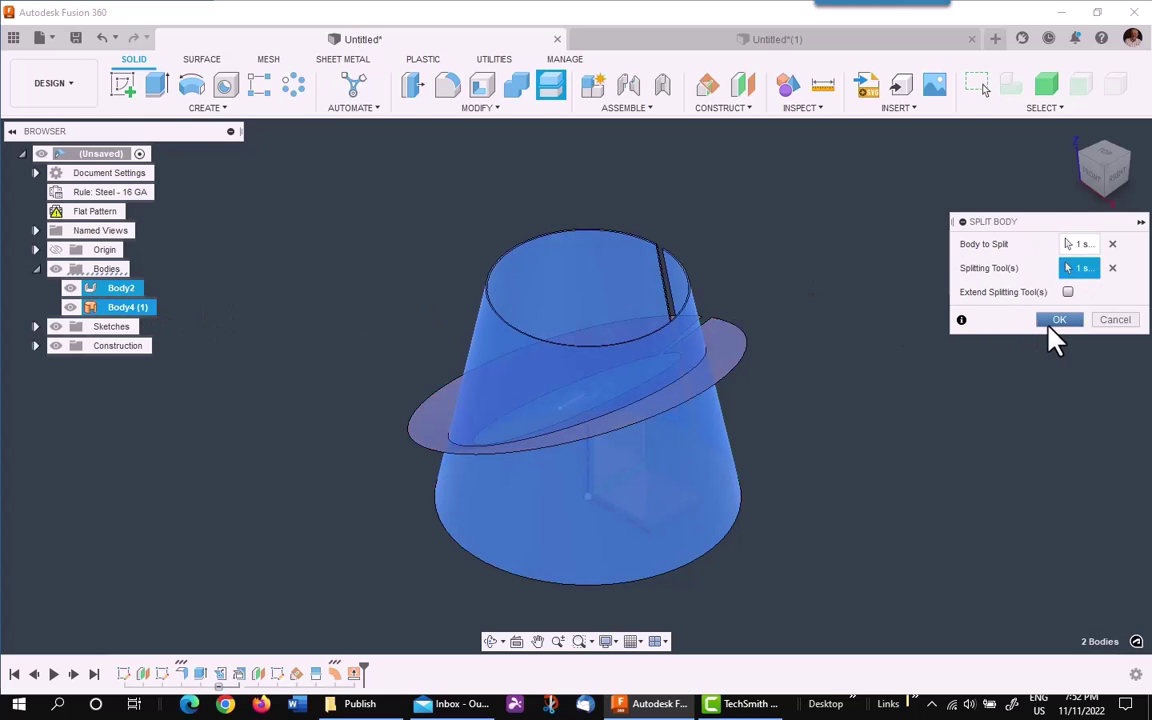
left_click(1057, 321)
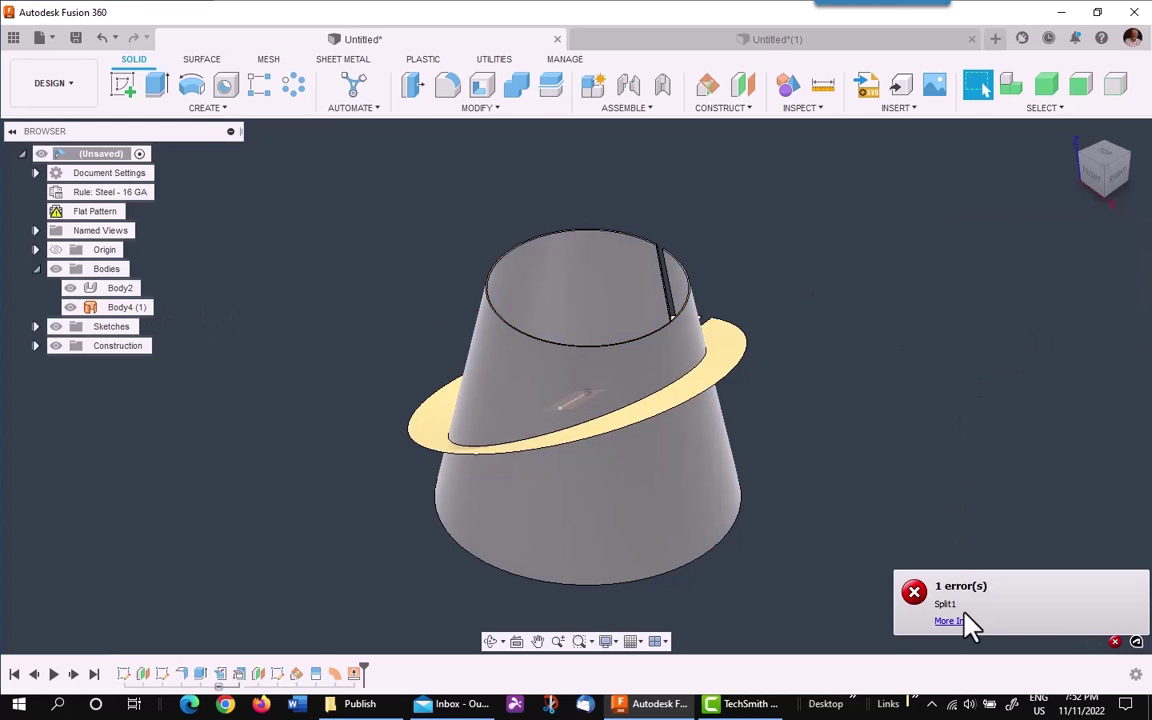
middle_click_drag(797, 303, 640, 319, "shift")
scroll(568, 532, "up", 8)
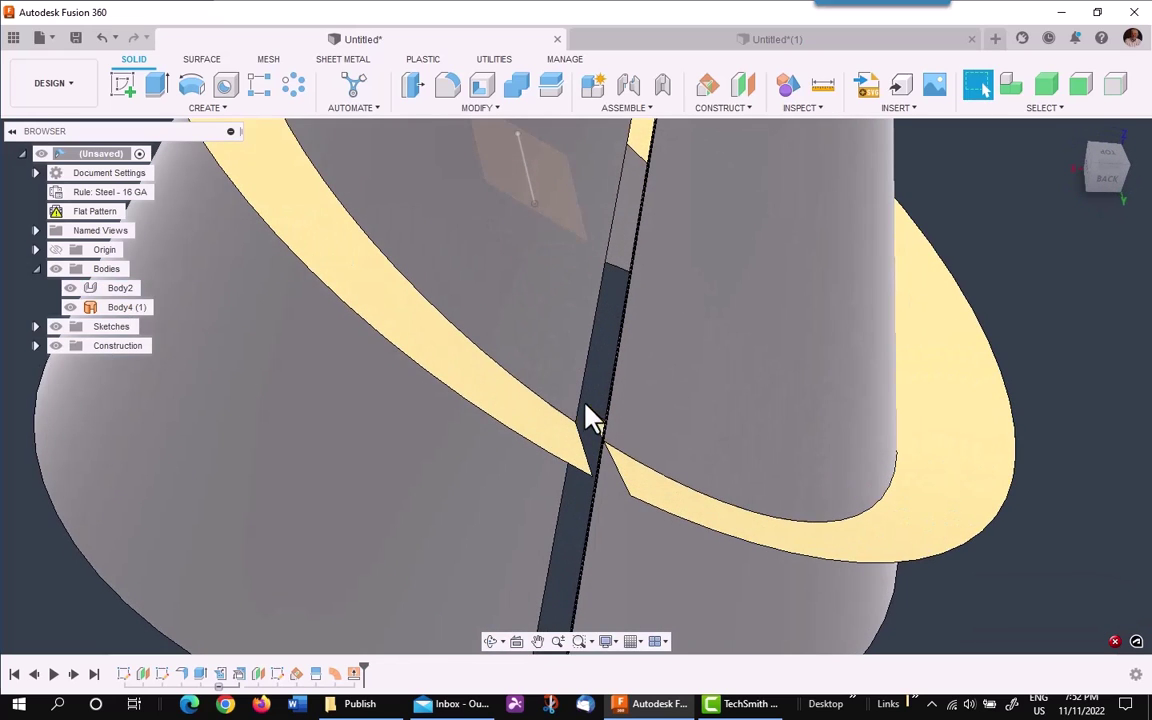
left_click(587, 445)
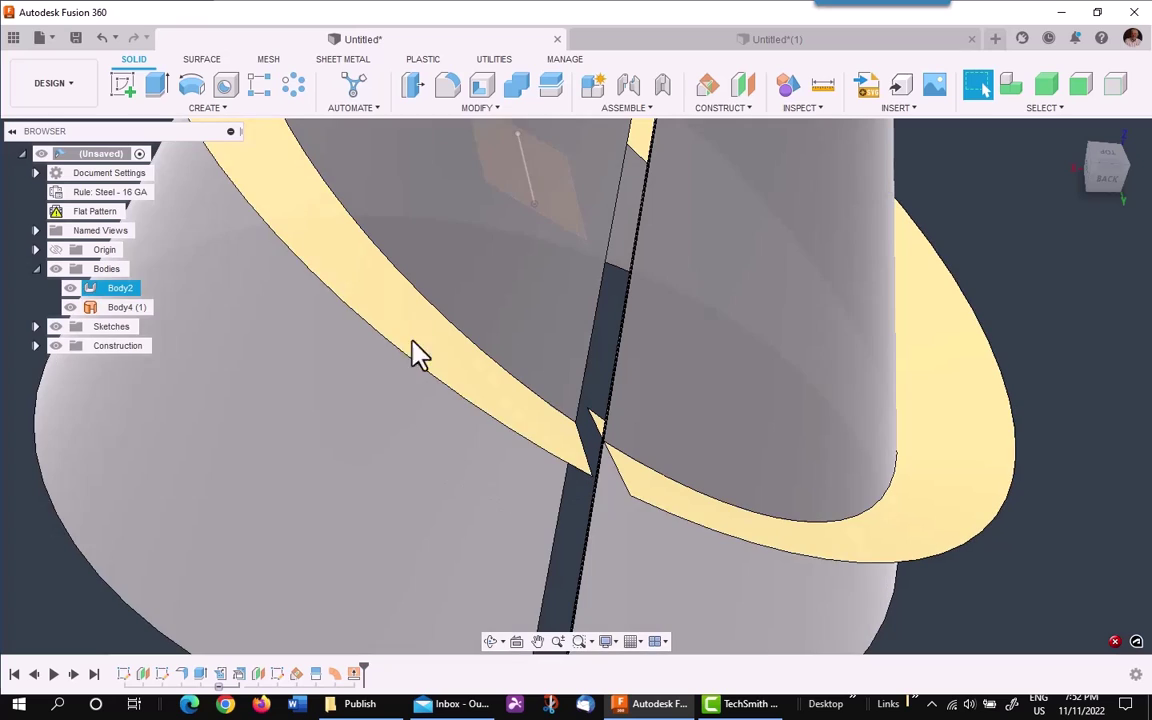
Extend the ruled surface's end edge on one side of the cone's gap by 0.125 in with the Natural type
key("Escape")
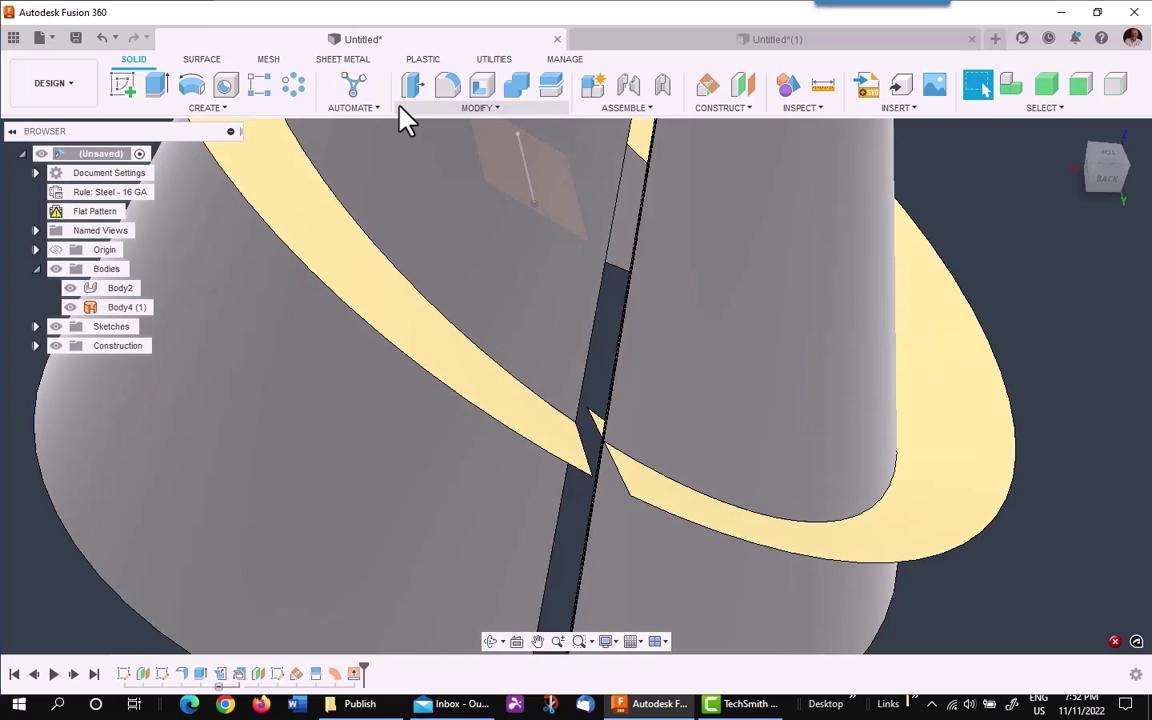
left_click(204, 60)
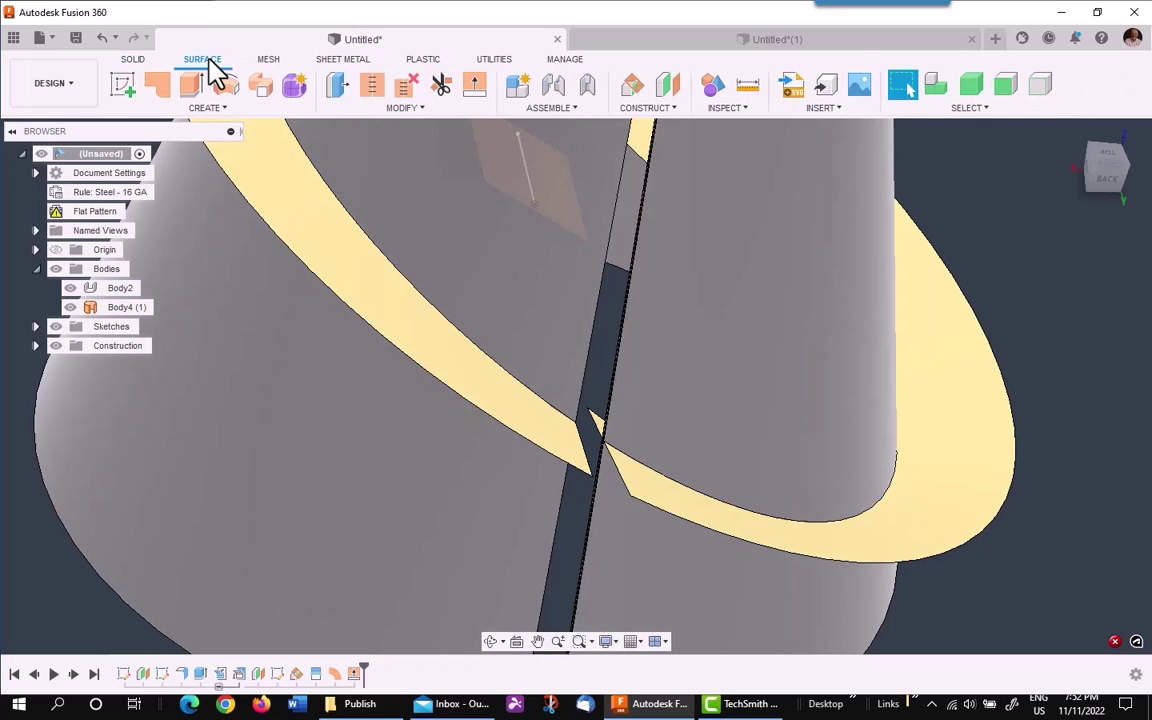
left_click(476, 86)
scroll(605, 420, "up", 5)
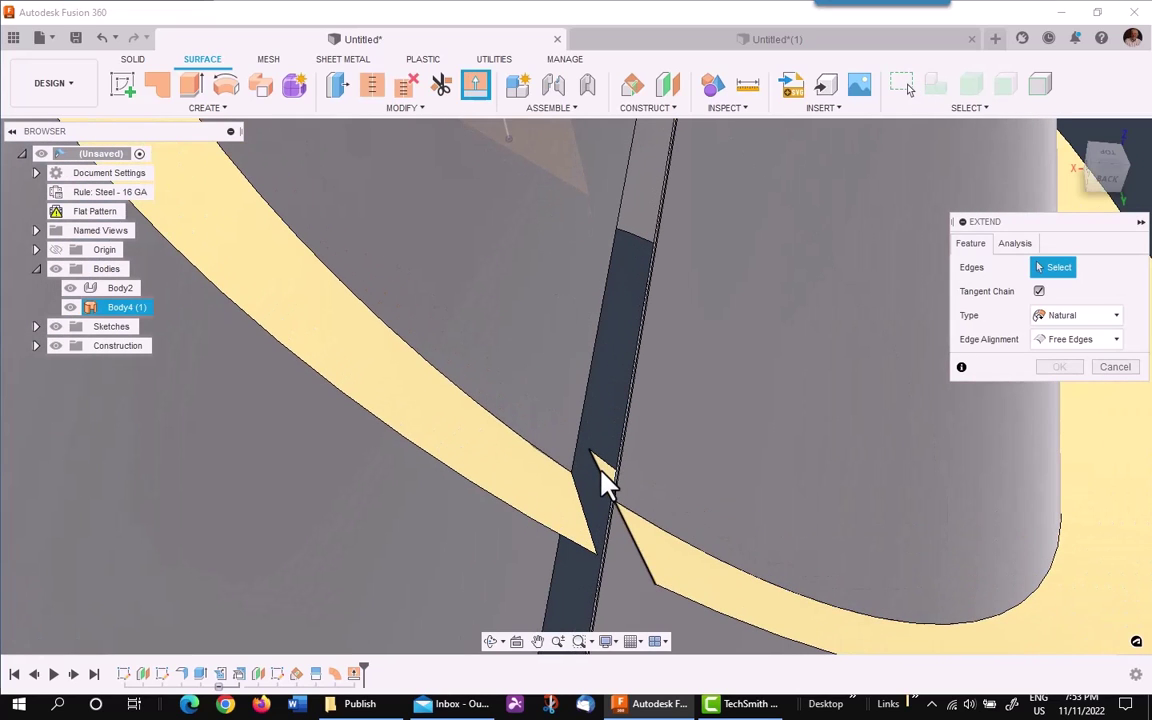
left_click(601, 474)
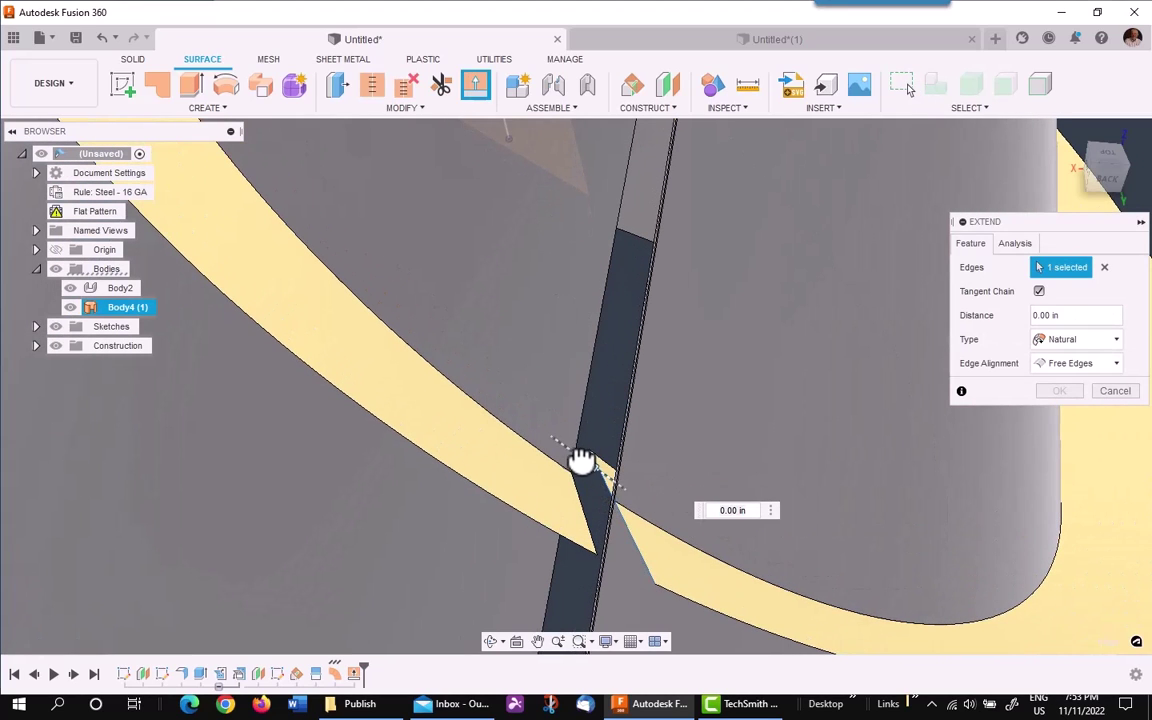
left_click_drag(581, 461, 576, 463)
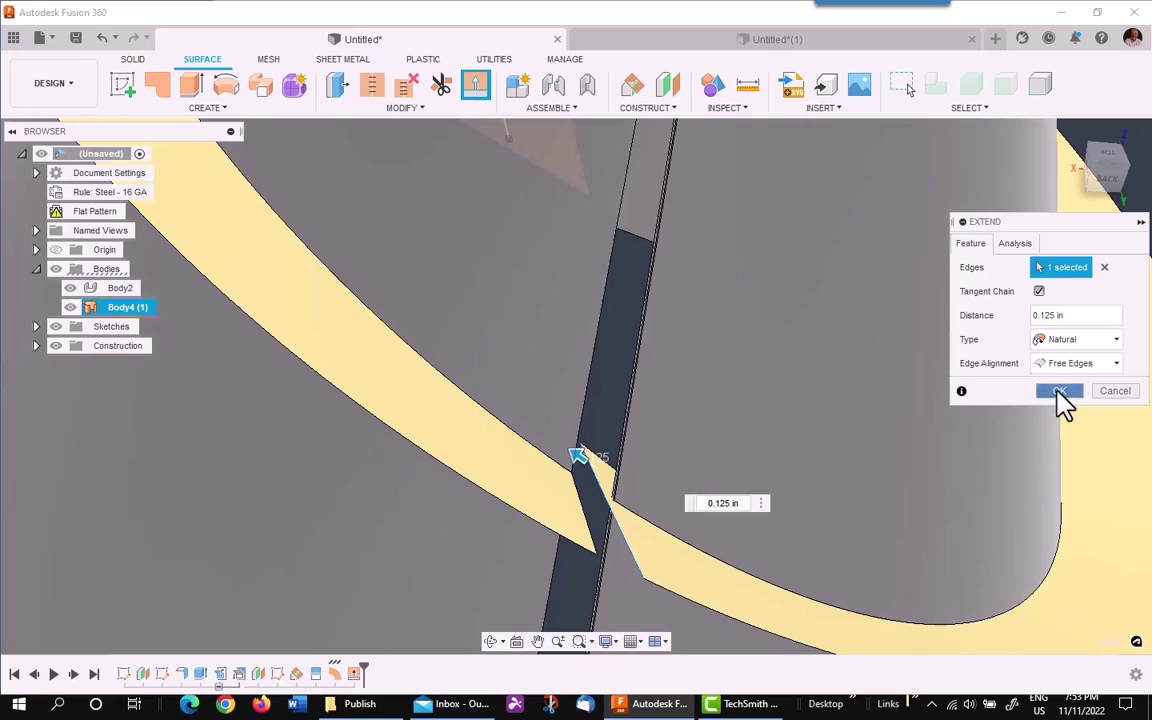
left_click(1061, 392)
Extend the ruled surface's opposite end edge across the gap by 0.125 in with the Natural type
left_click(474, 88)
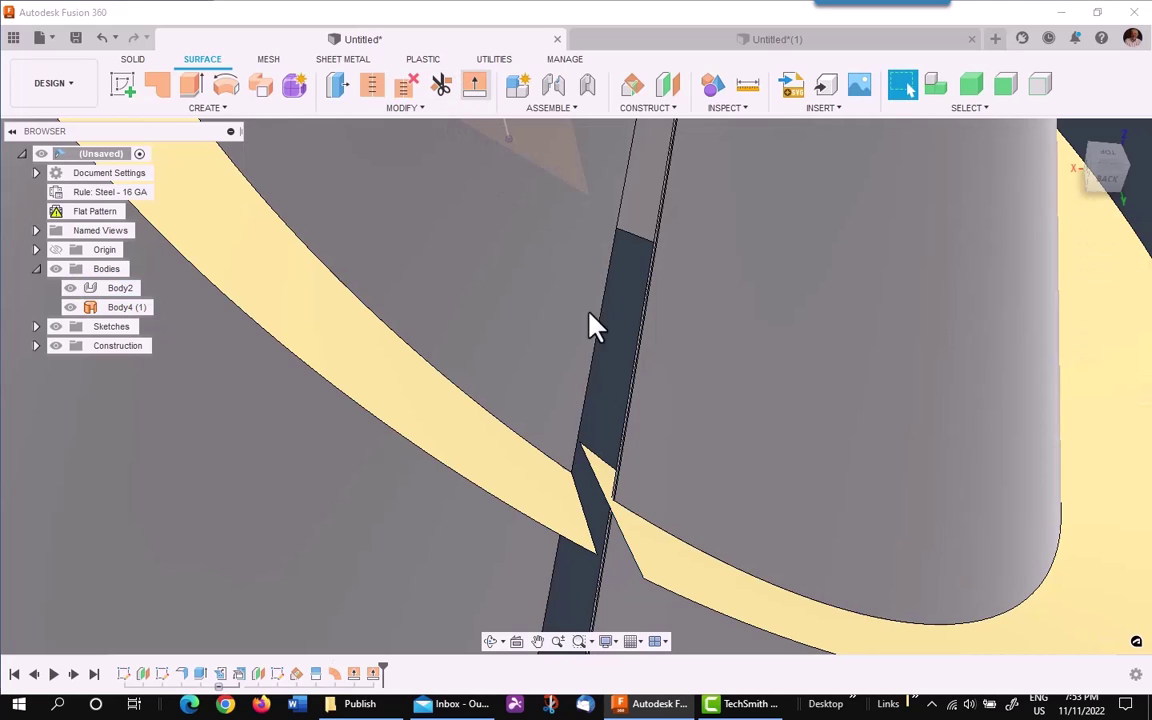
left_click(589, 496)
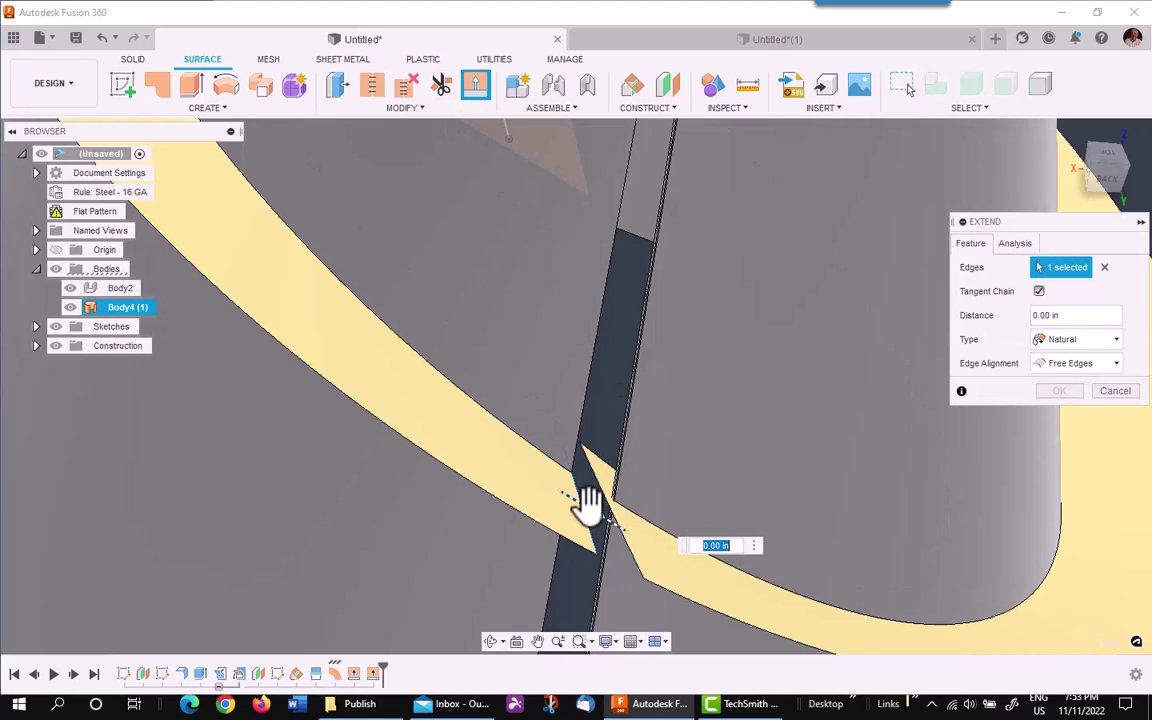
left_click_drag(586, 507, 604, 512)
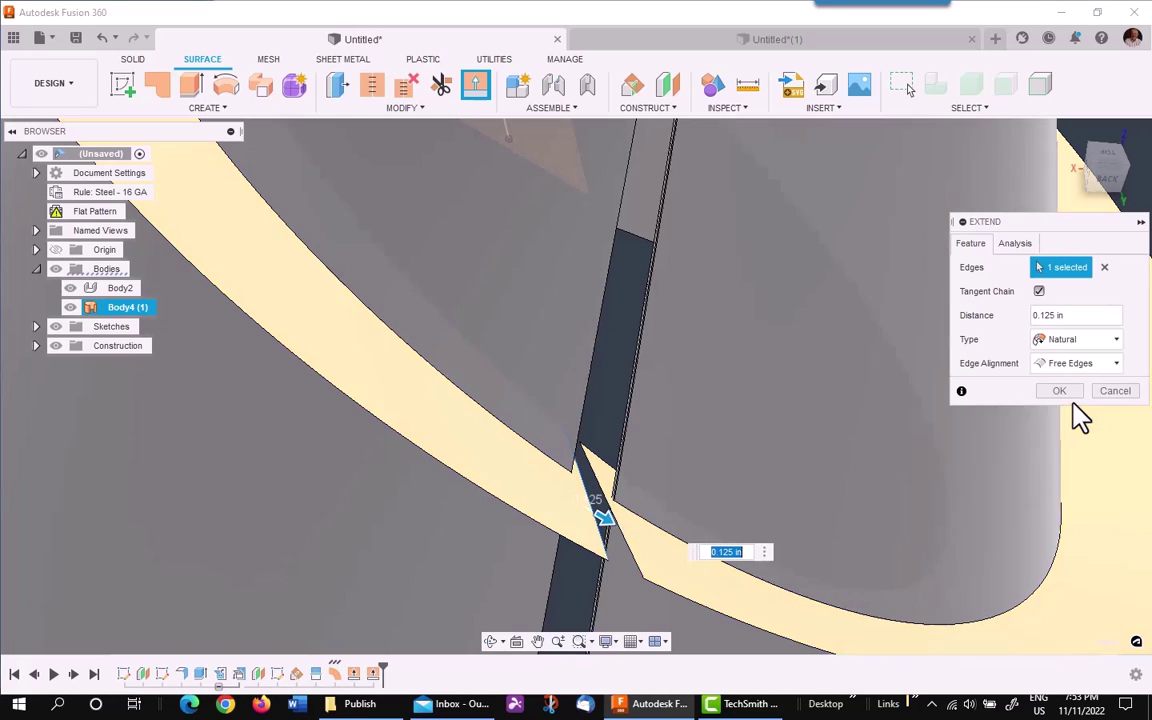
left_click(1068, 393)
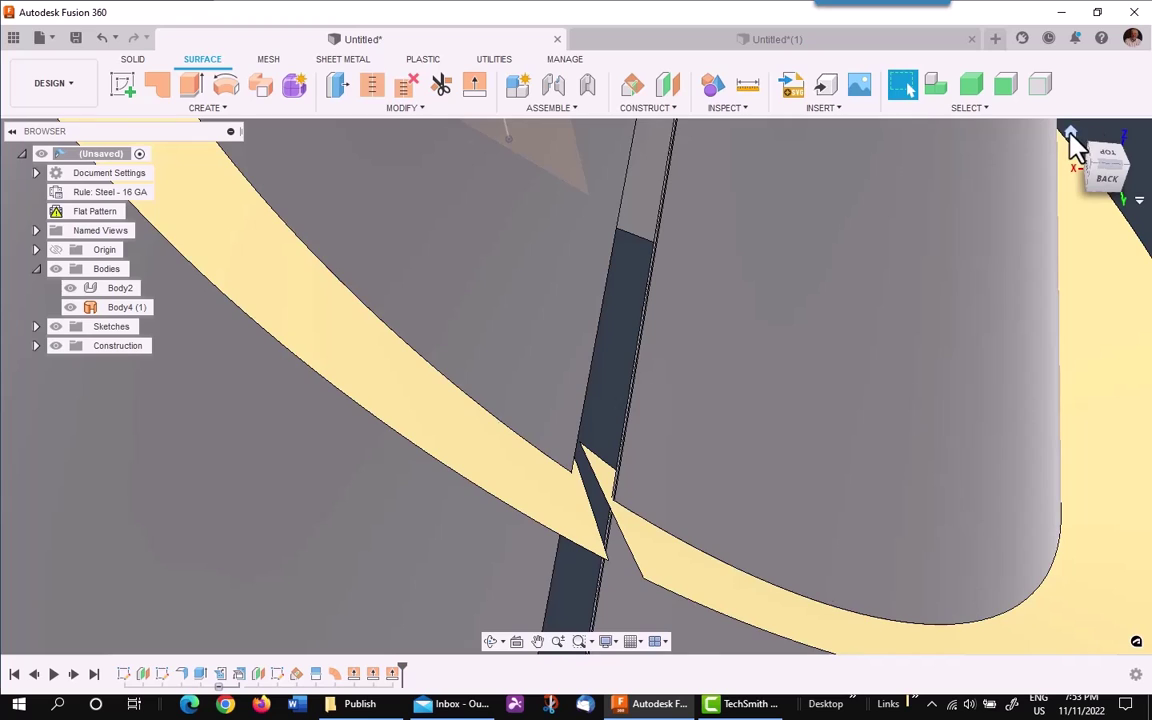
Split the cone body with the extended ruled surface as the splitting tool, with tool extension turned off
left_click(1070, 133)
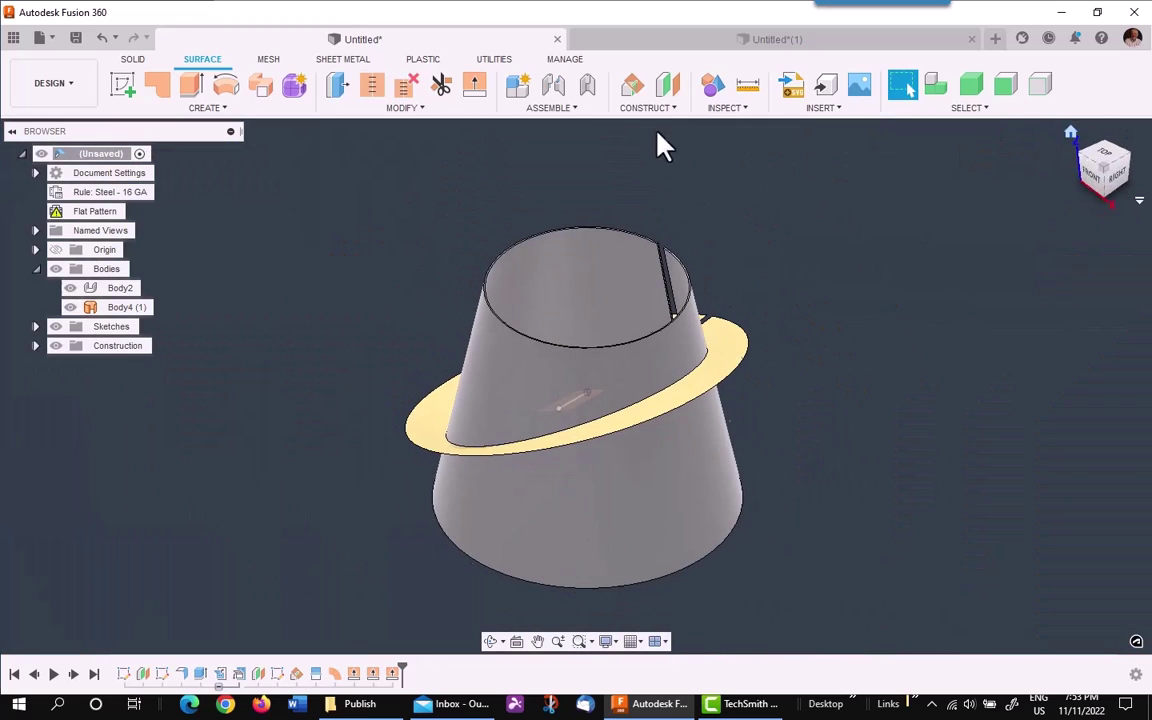
left_click(135, 62)
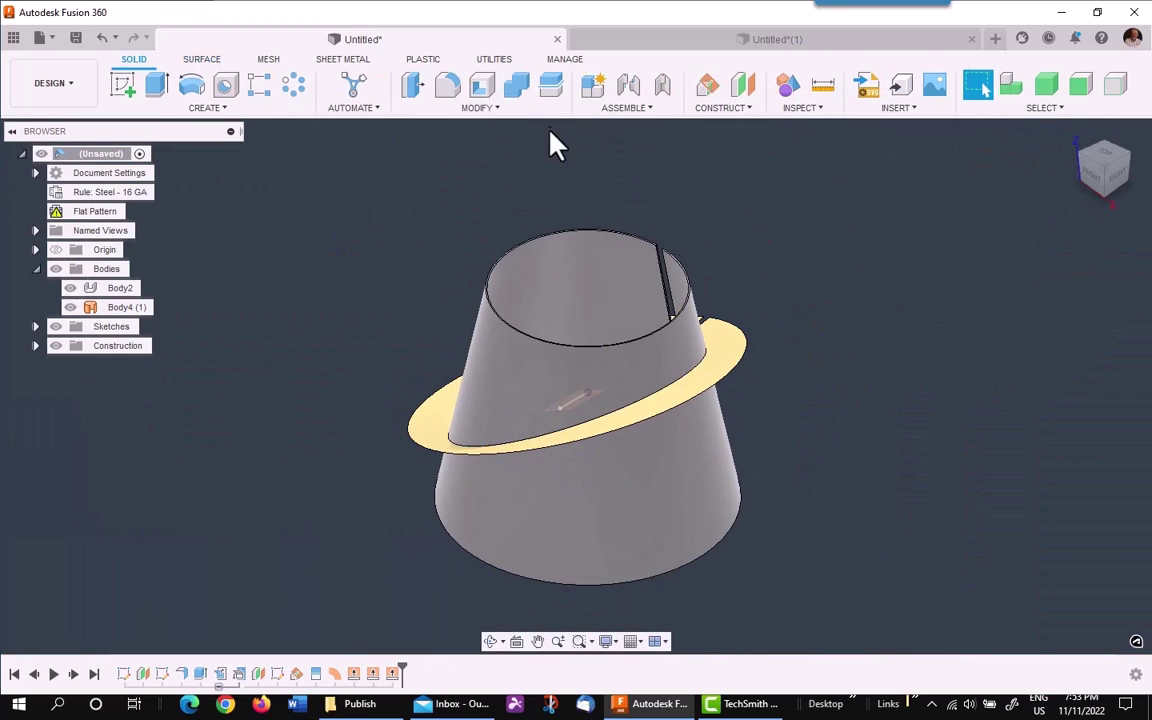
left_click(488, 113)
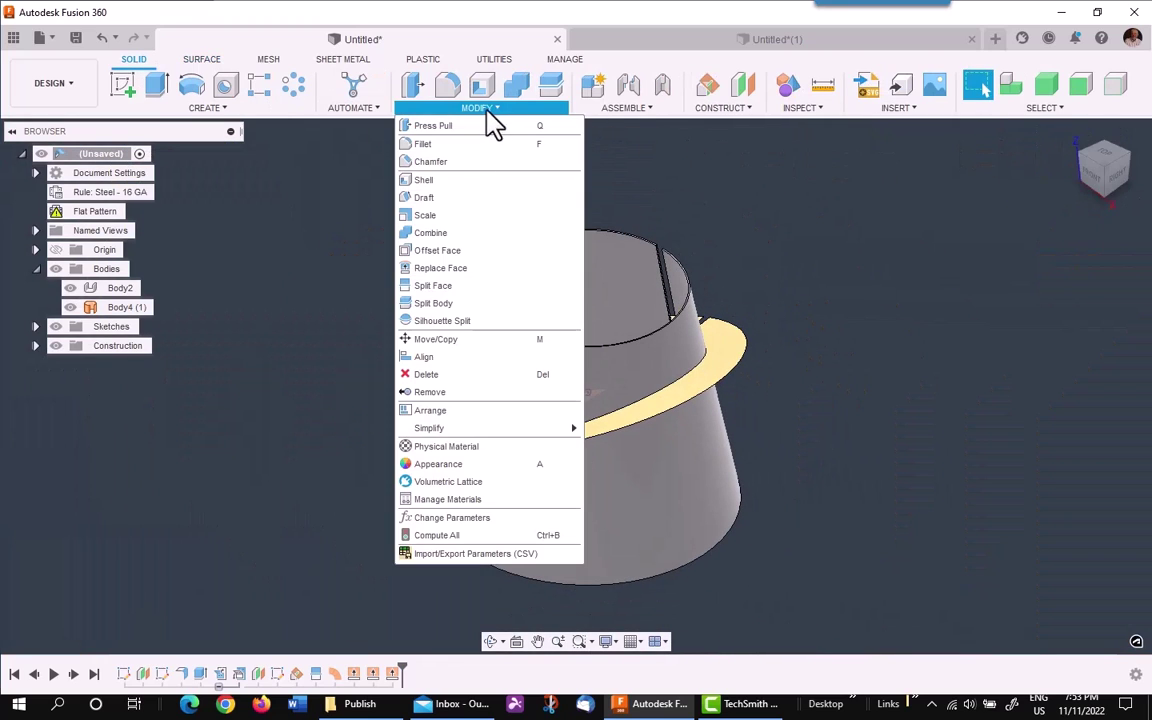
left_click(452, 308)
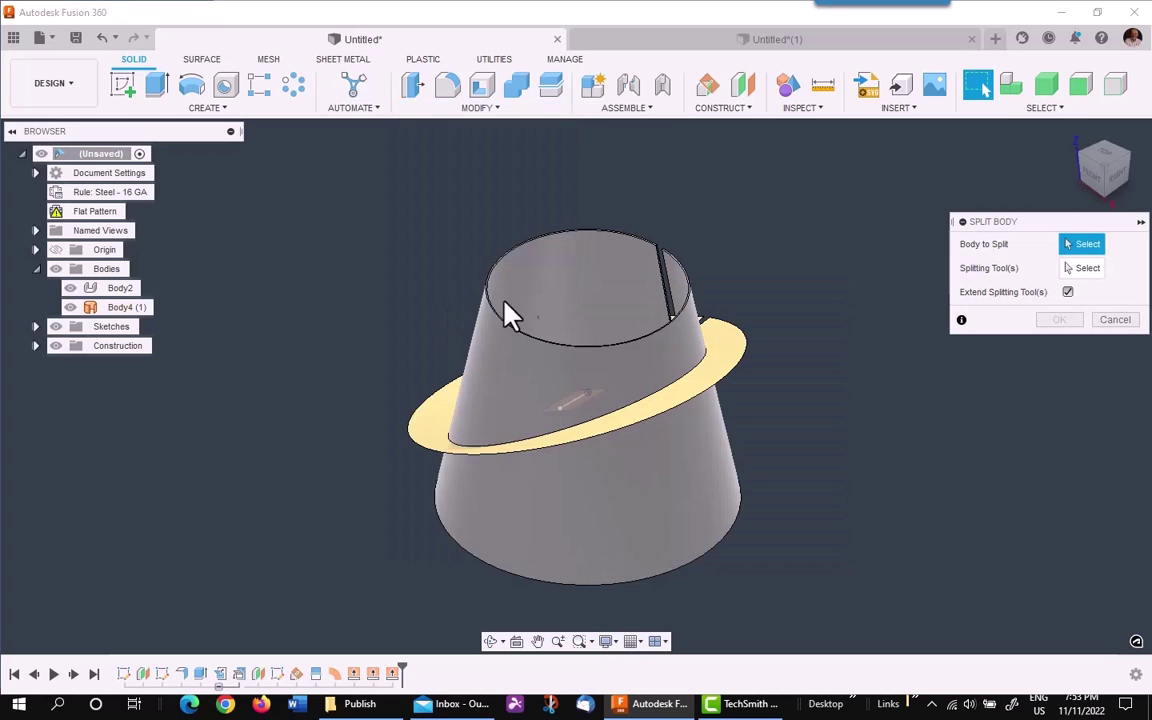
left_click(540, 302)
left_click(1080, 268)
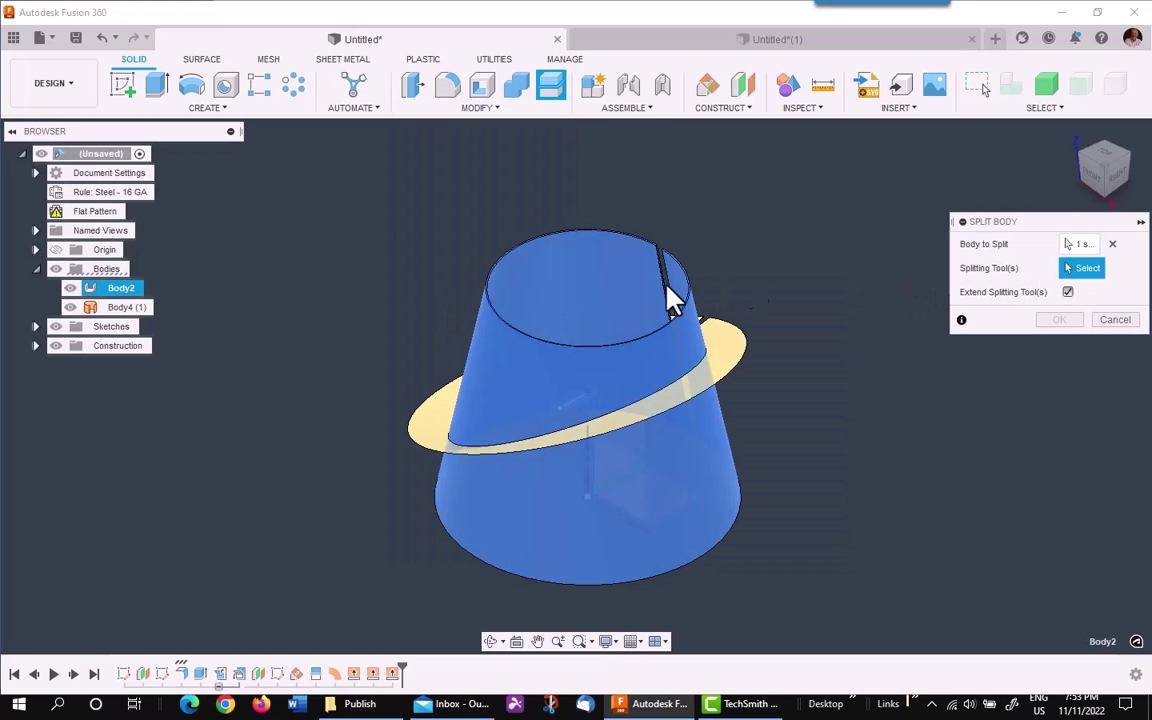
left_click(132, 309)
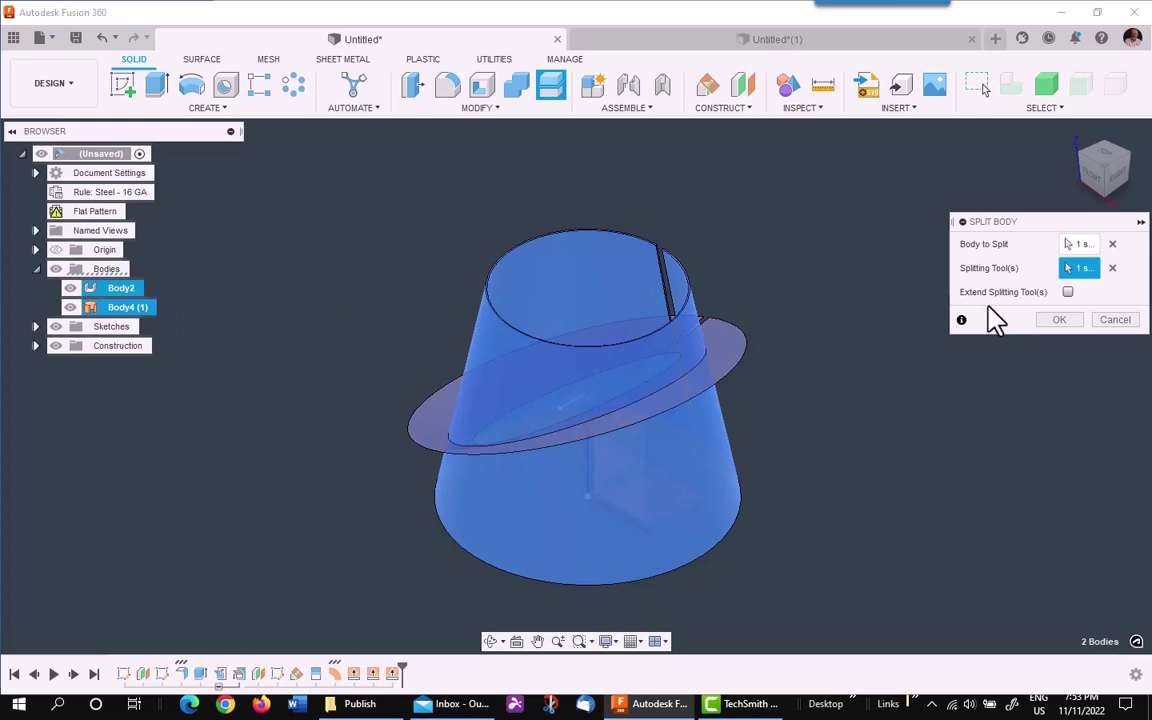
left_click(1055, 321)
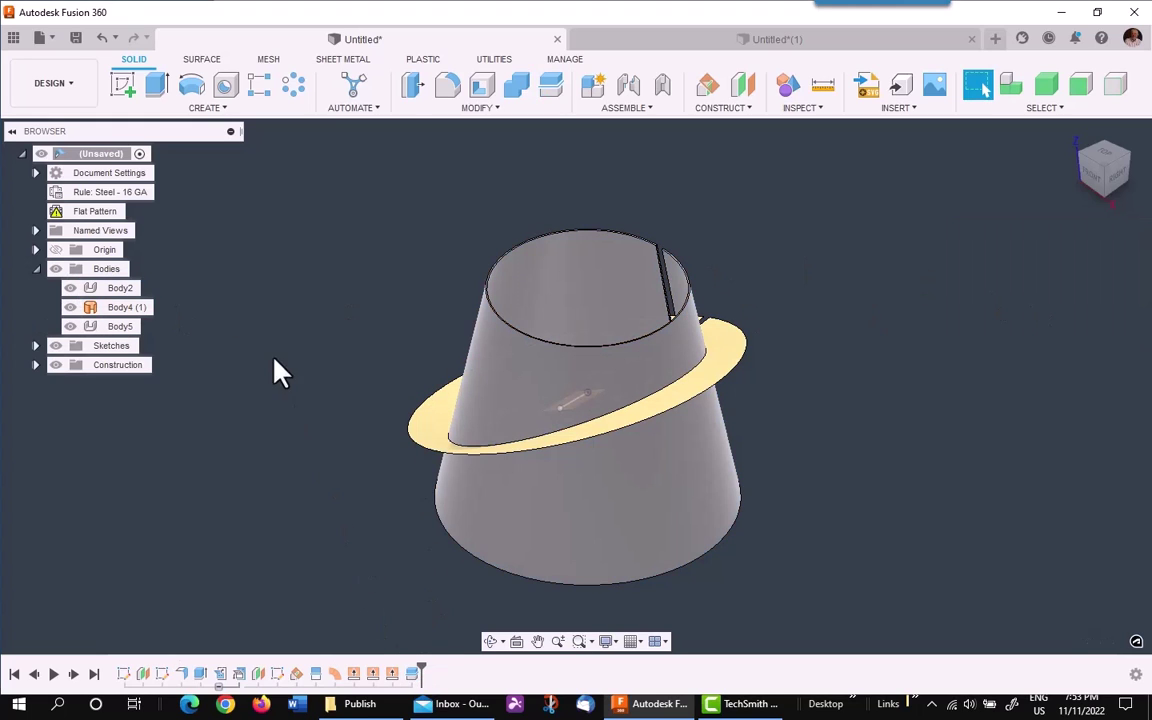
Remove the upper cone body above the slanted cut and hide the ruled surface body
right_click(118, 290)
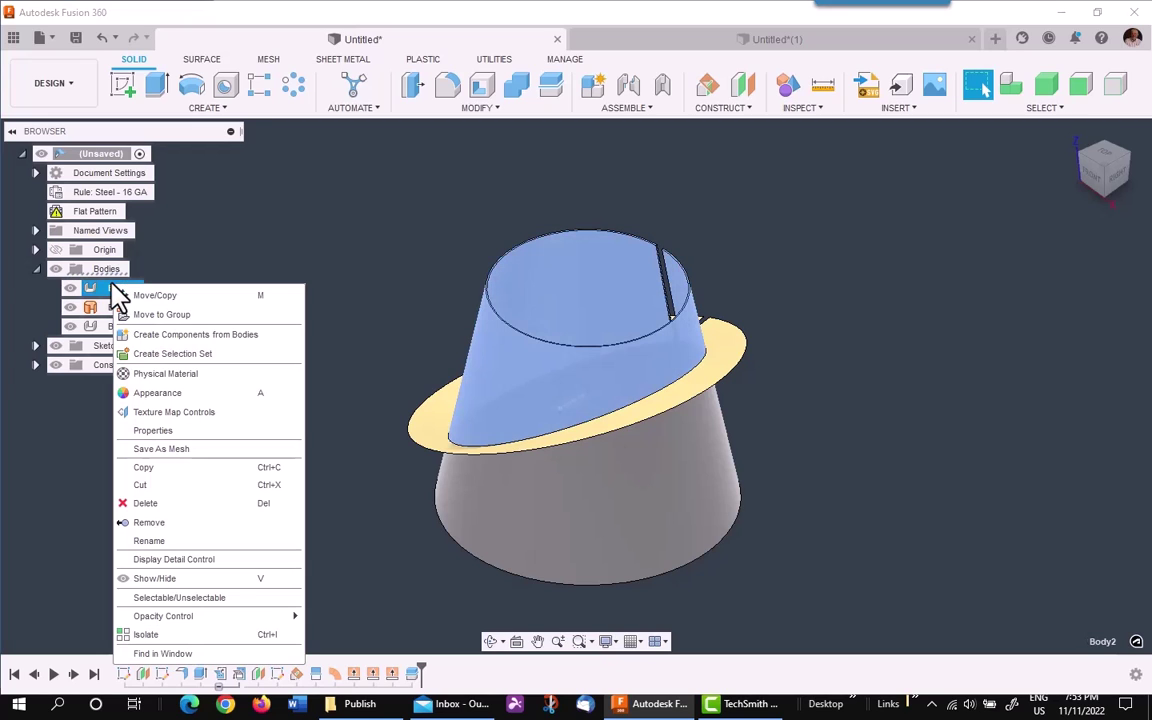
left_click(155, 524)
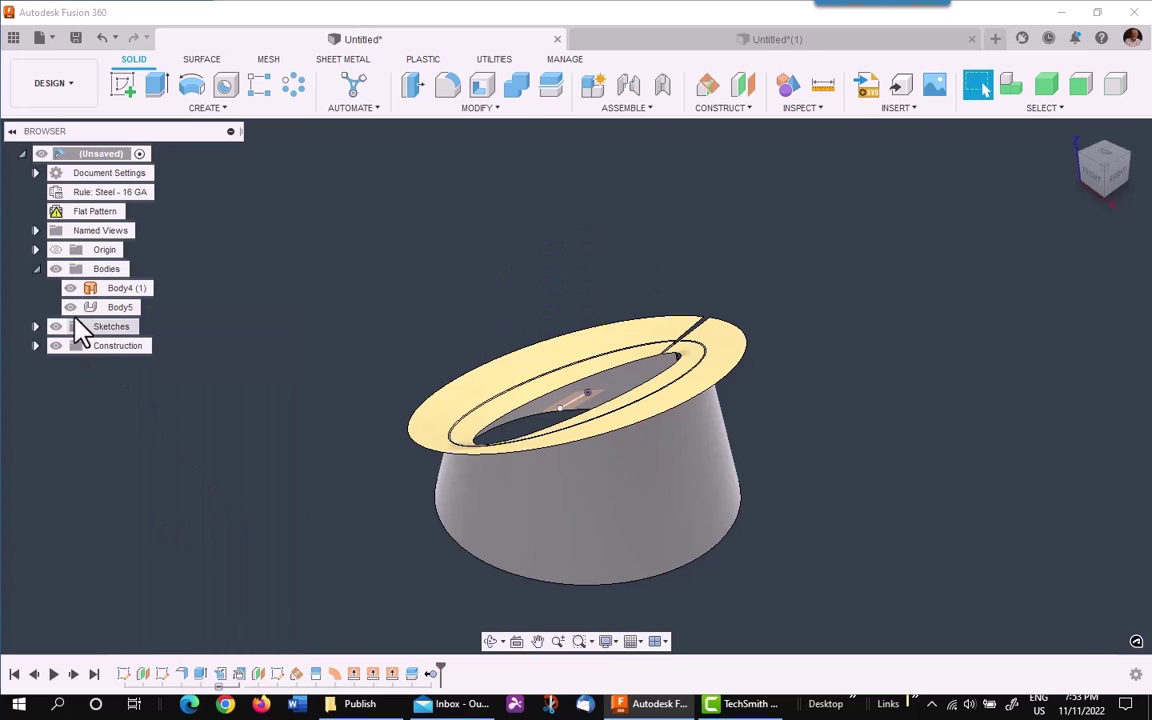
left_click(70, 288)
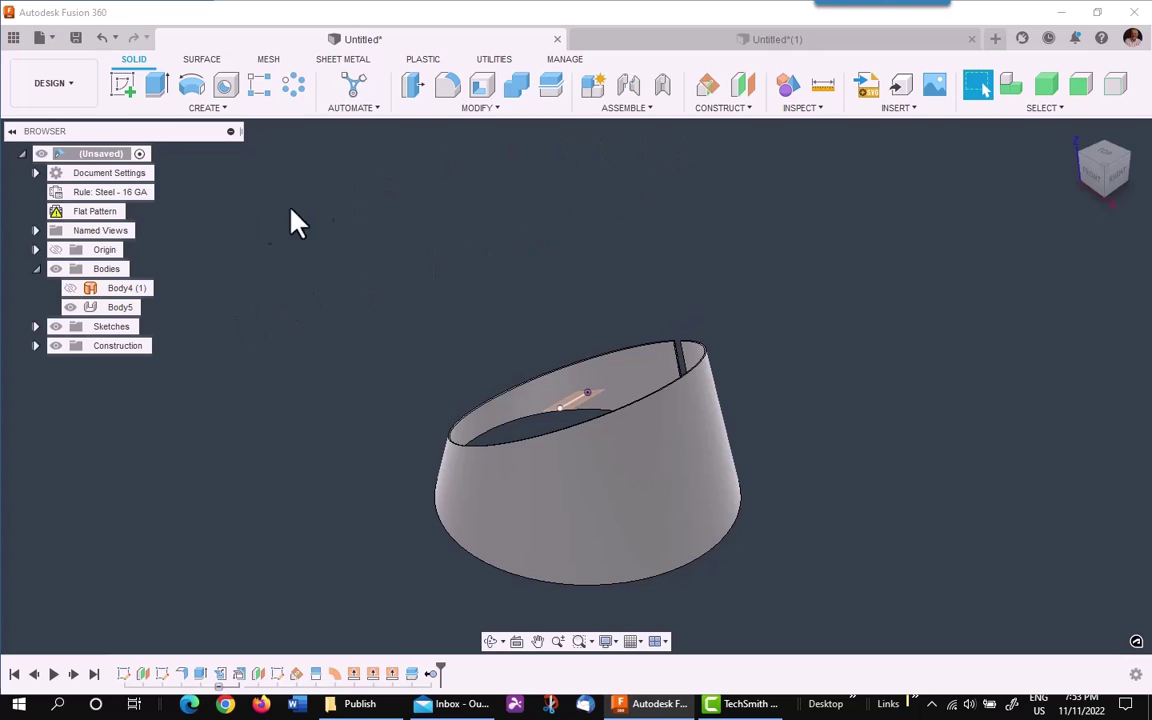
Activate the existing flat pattern and examine the unfolded outline of the trimmed cone
right_click(112, 215)
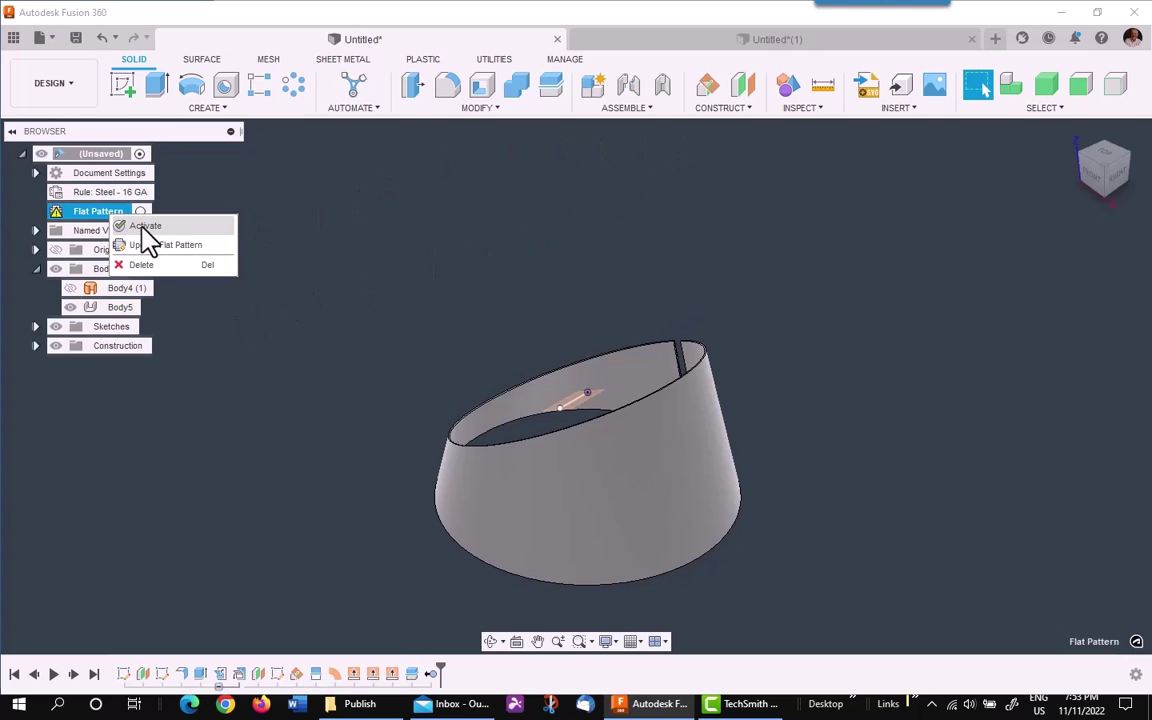
left_click(146, 226)
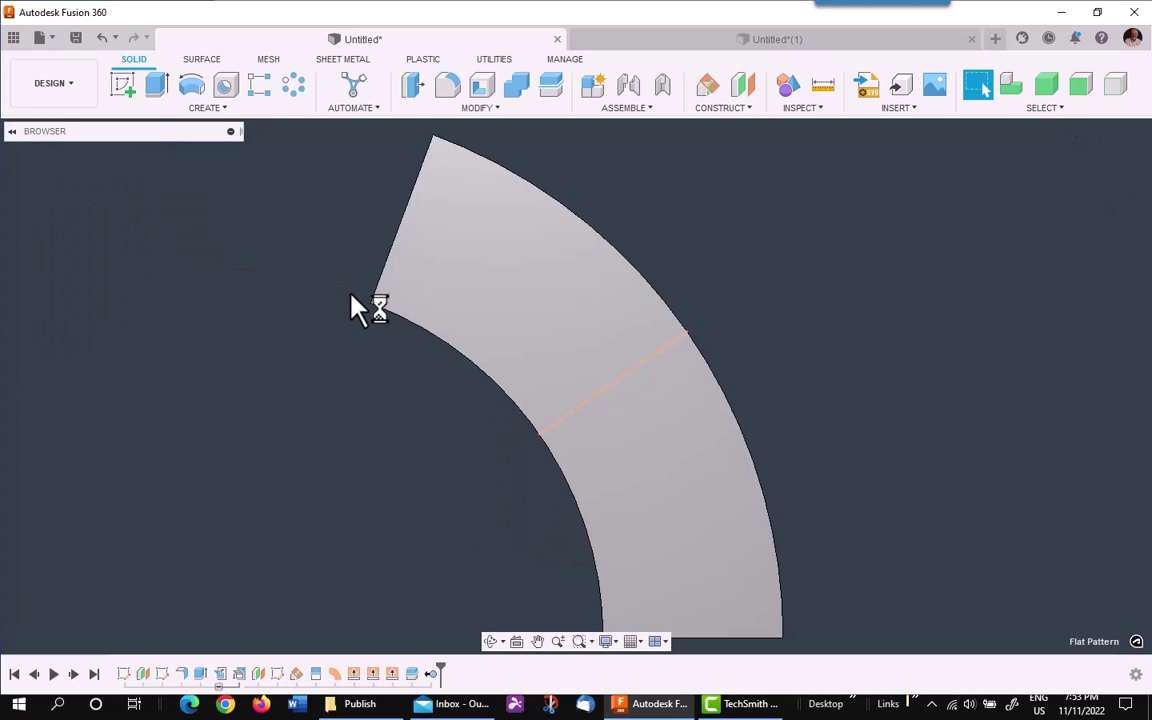
scroll(615, 390, "up", 4)
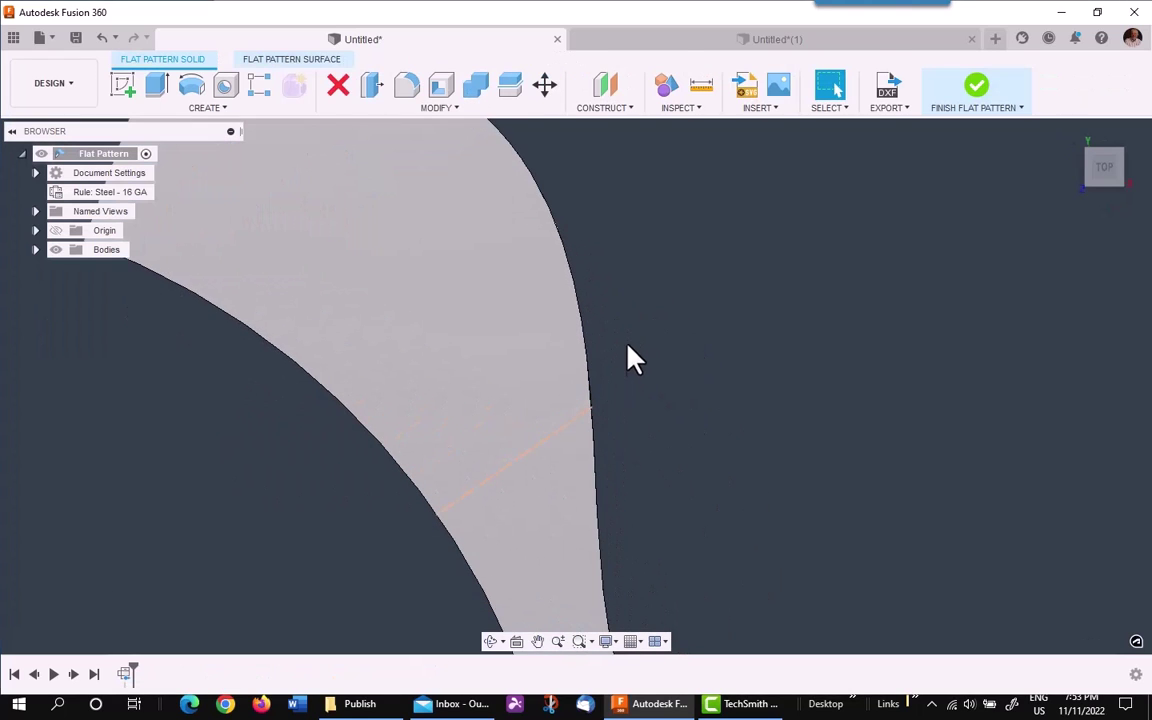
scroll(690, 398, "down", 4)
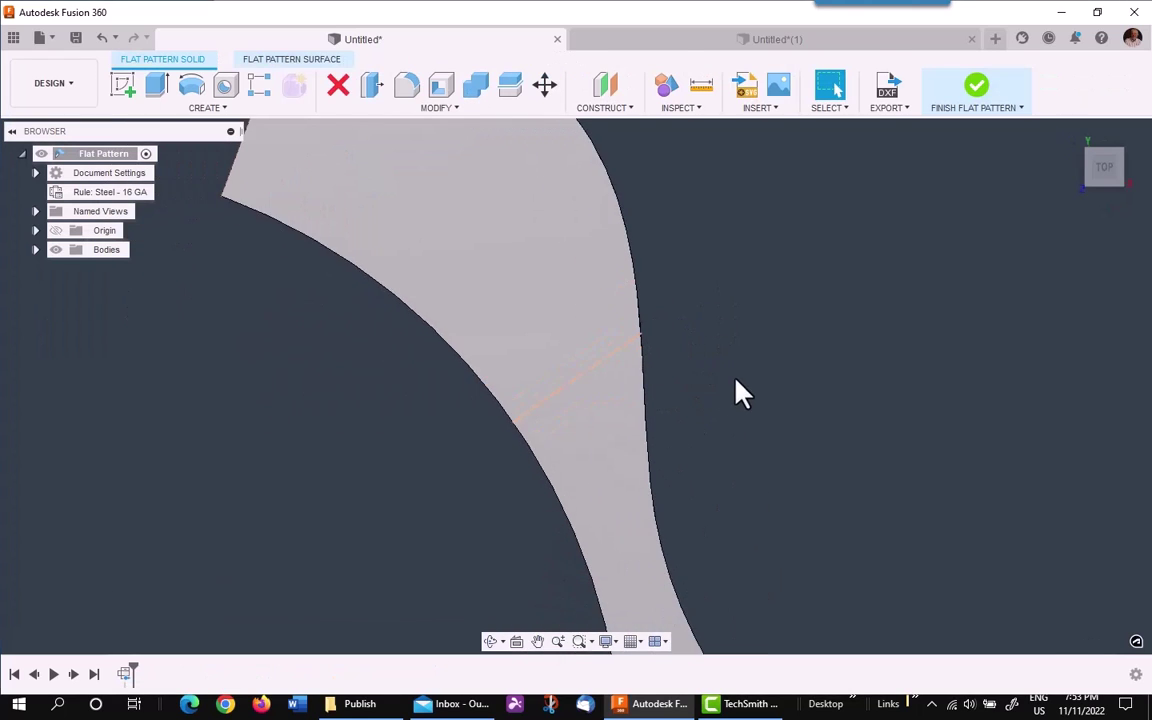
scroll(740, 393, "down", 1)
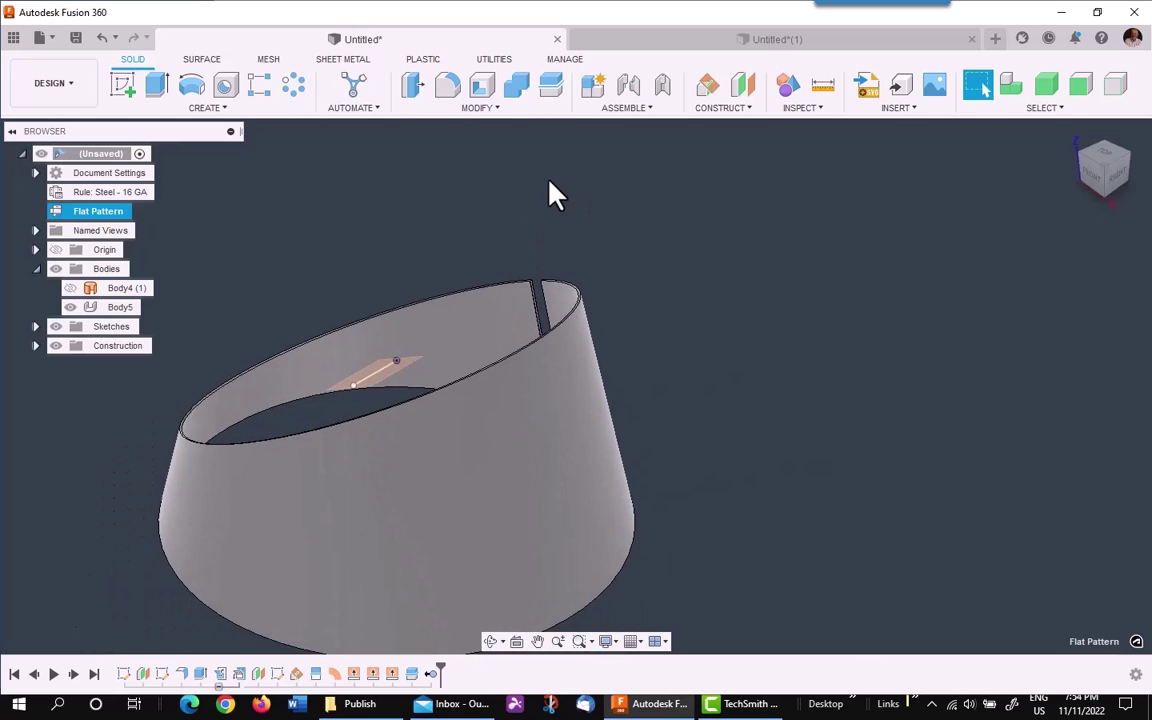
In the Untitled(1) design, sketch a vertical line on the front plane from below the cone's base to above its top
left_click(765, 40)
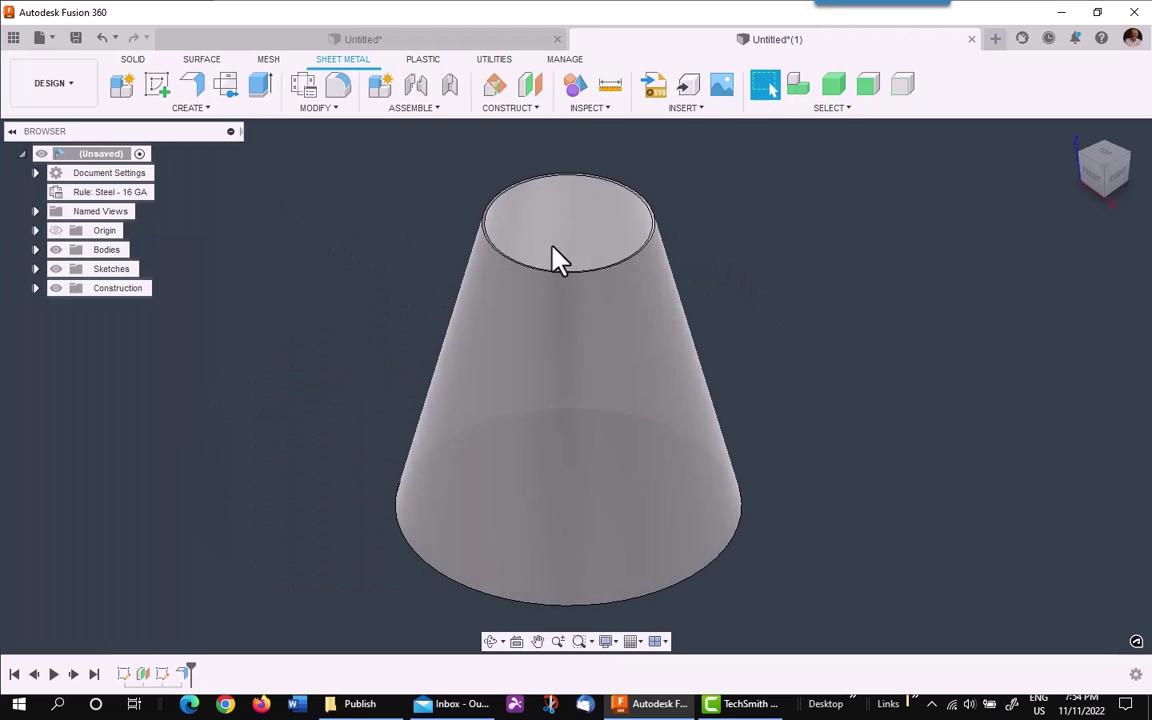
middle_click_drag(321, 355, 338, 335)
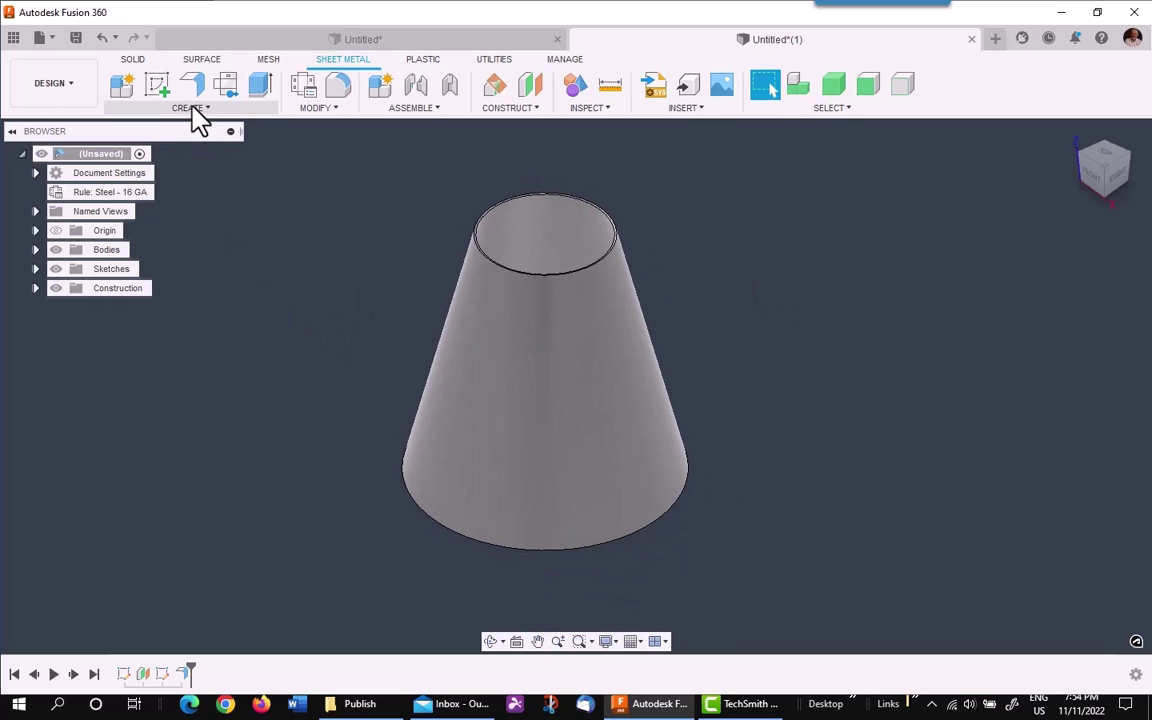
left_click(160, 90)
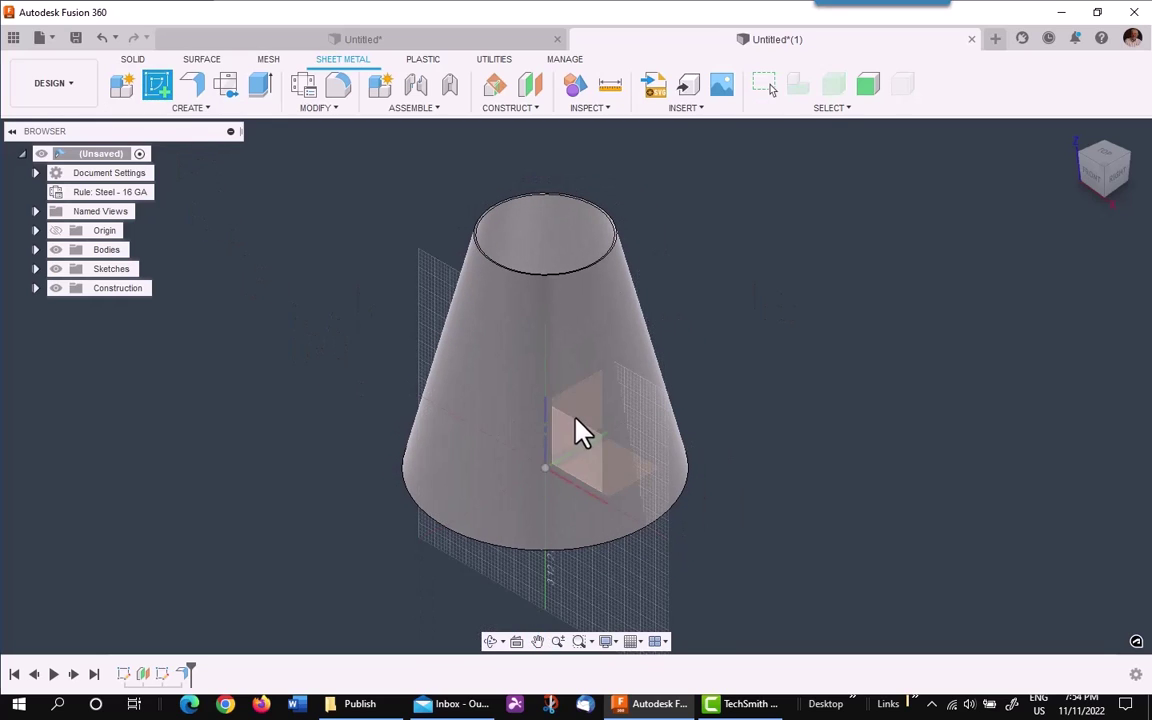
left_click(581, 443)
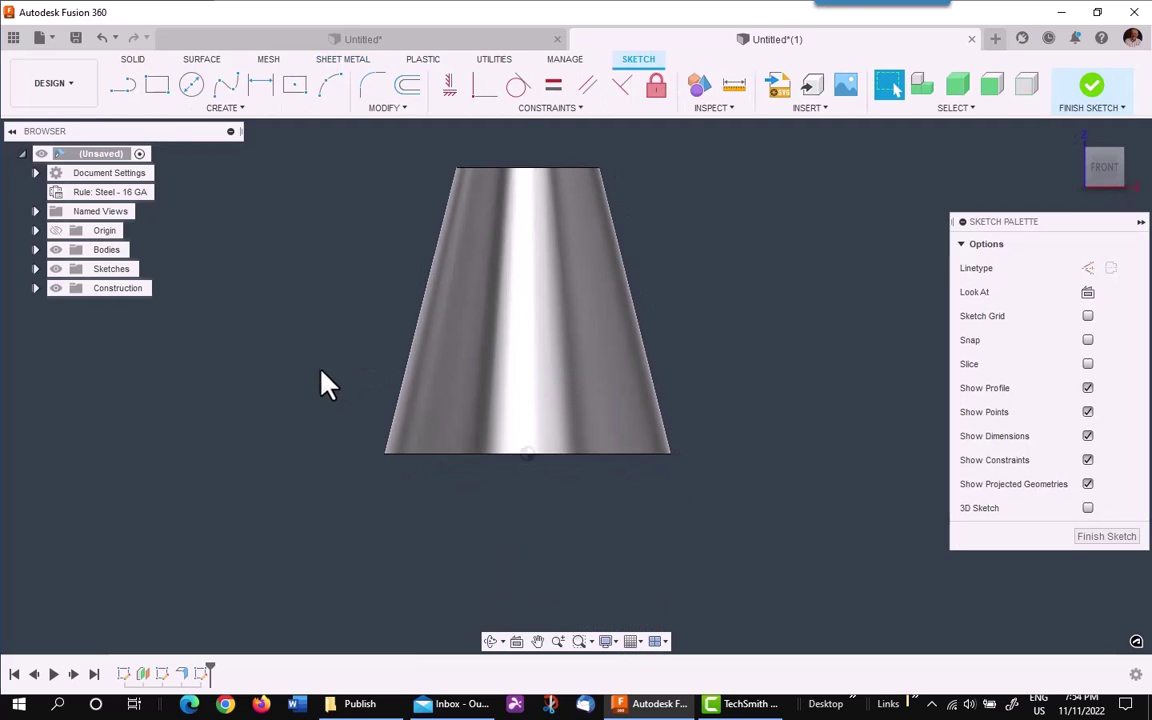
left_click(118, 87)
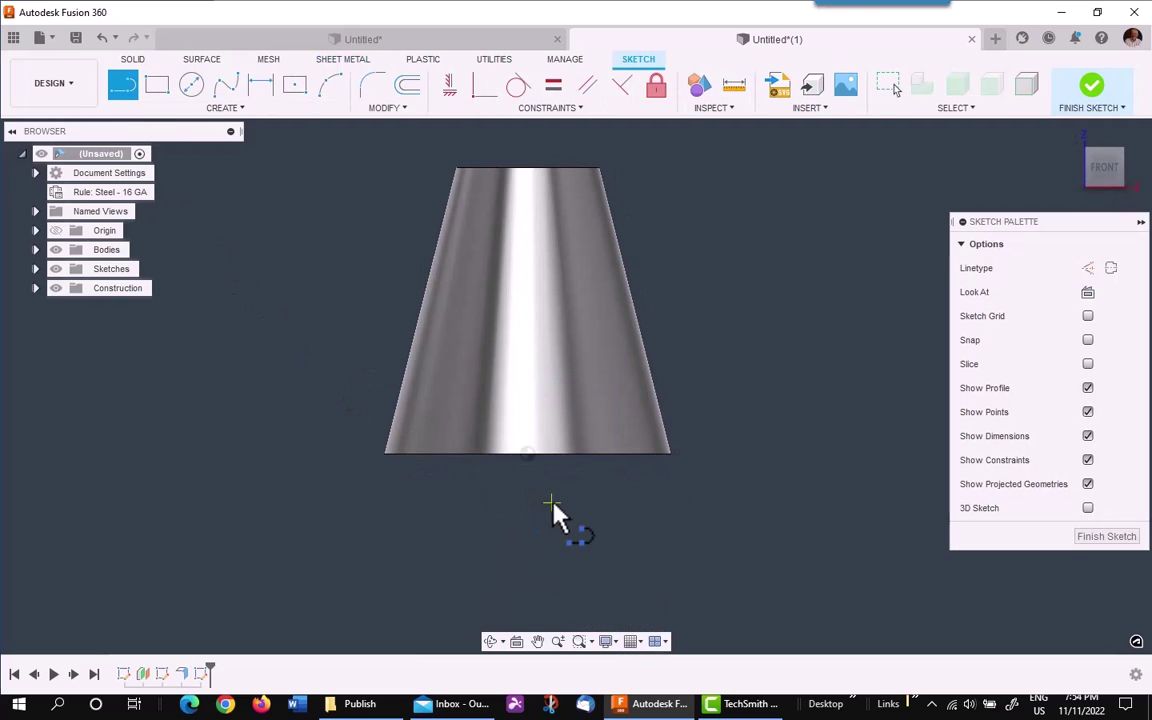
mouse_move(535, 496)
left_mouse_down()
mouse_move(540, 167)
mouse_move(527, 180)
left_mouse_up()
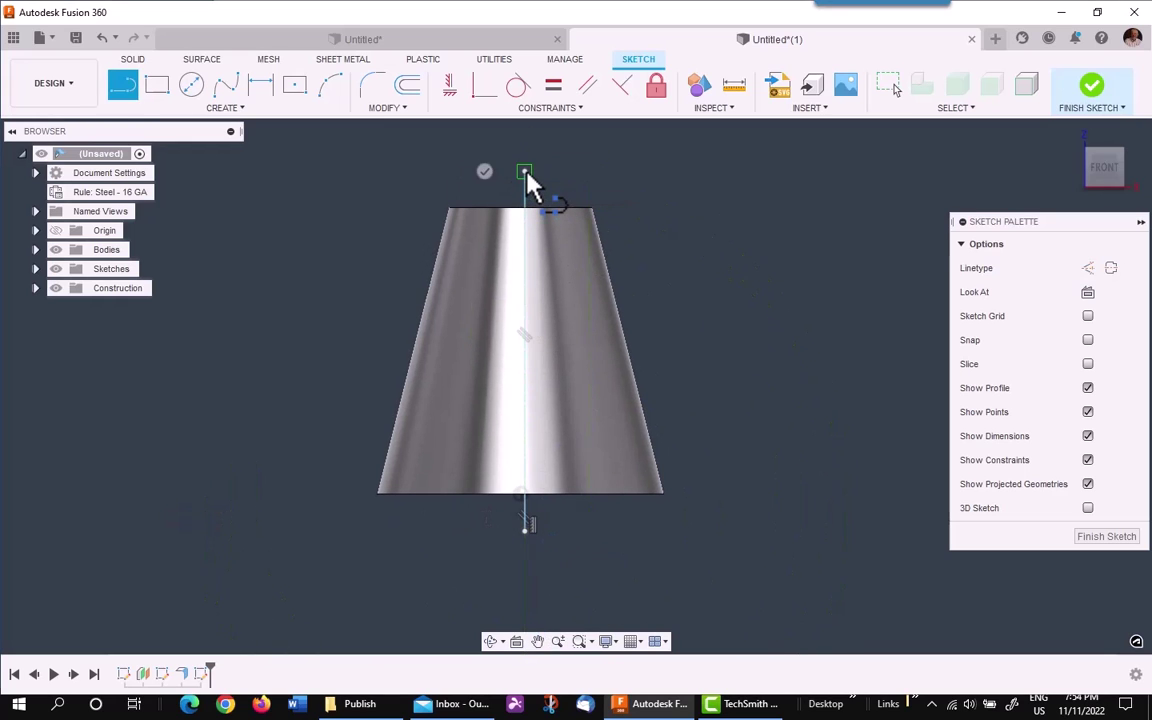
key("Escape")
Constrain the vertical line coincident with the sketch origin and finish the sketch
left_click(484, 86)
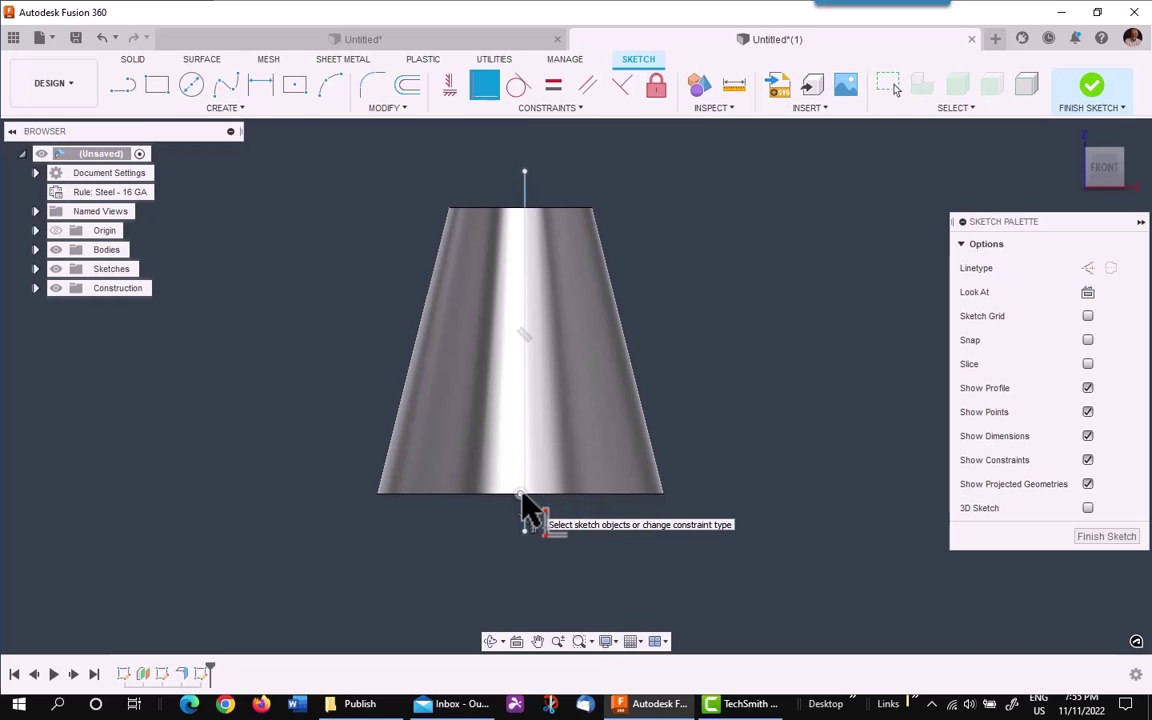
left_click(523, 506)
left_click(524, 509)
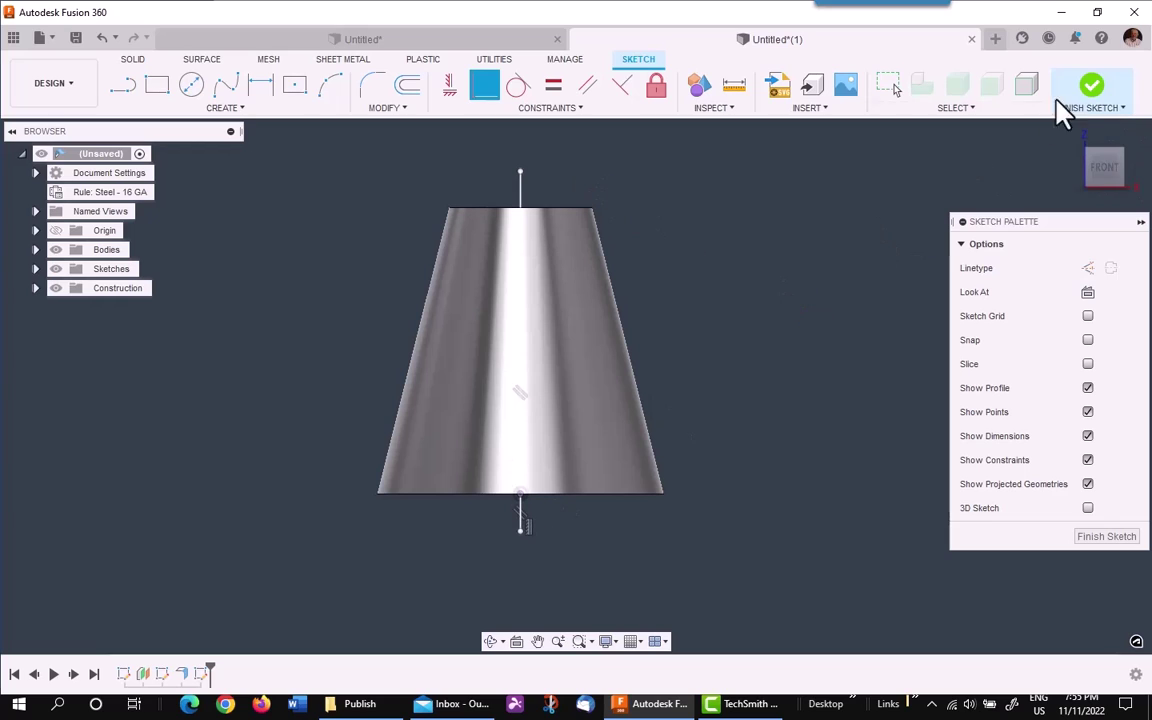
left_click(1093, 90)
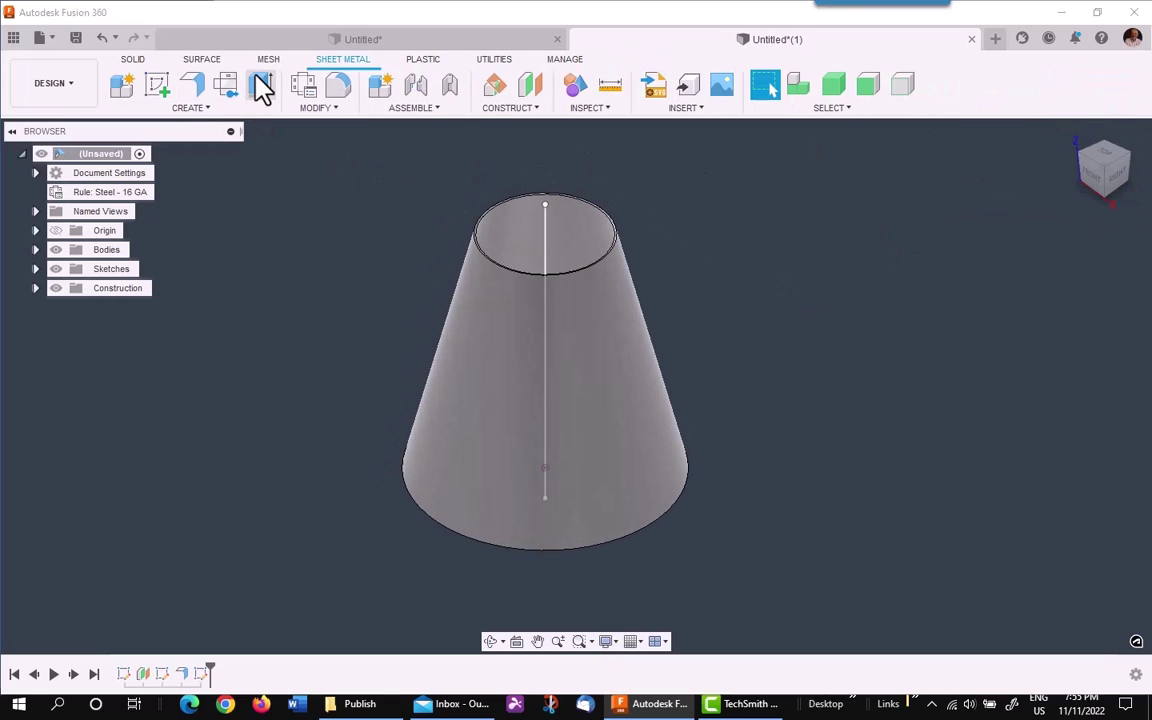
Cut a seam through one side of the cone by thin-extruding the line 6.25 in, one side, with 0.039 in wall thickness
left_click(260, 88)
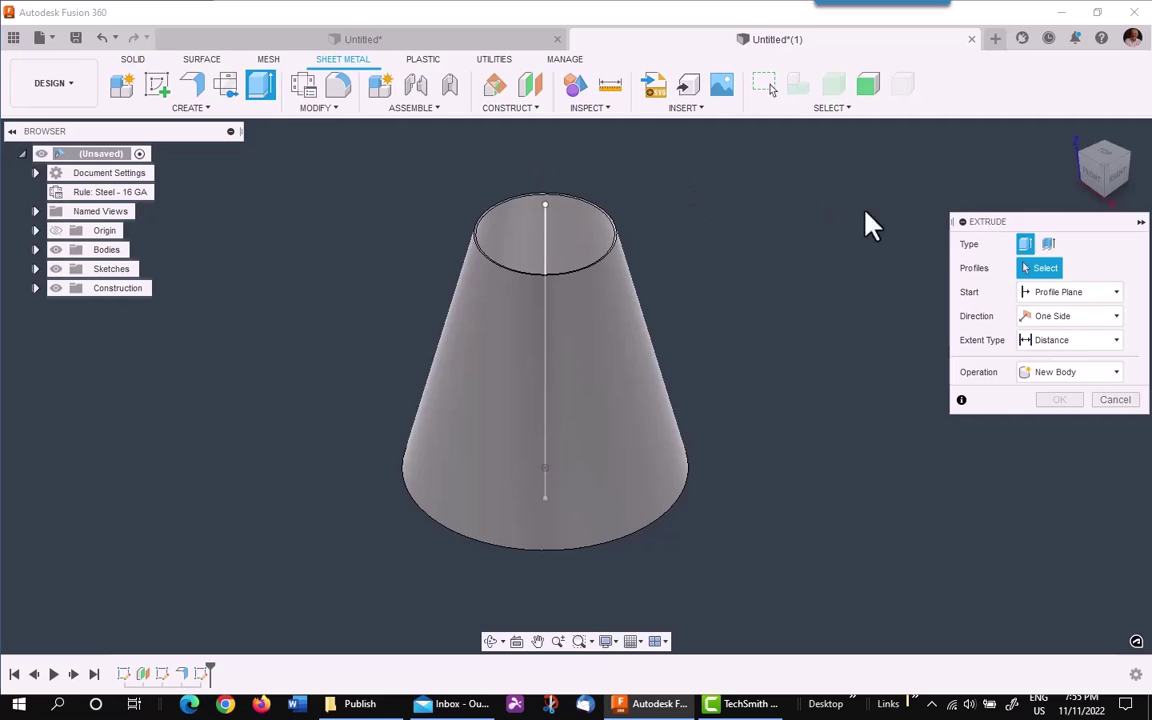
left_click(1053, 246)
left_click(547, 252)
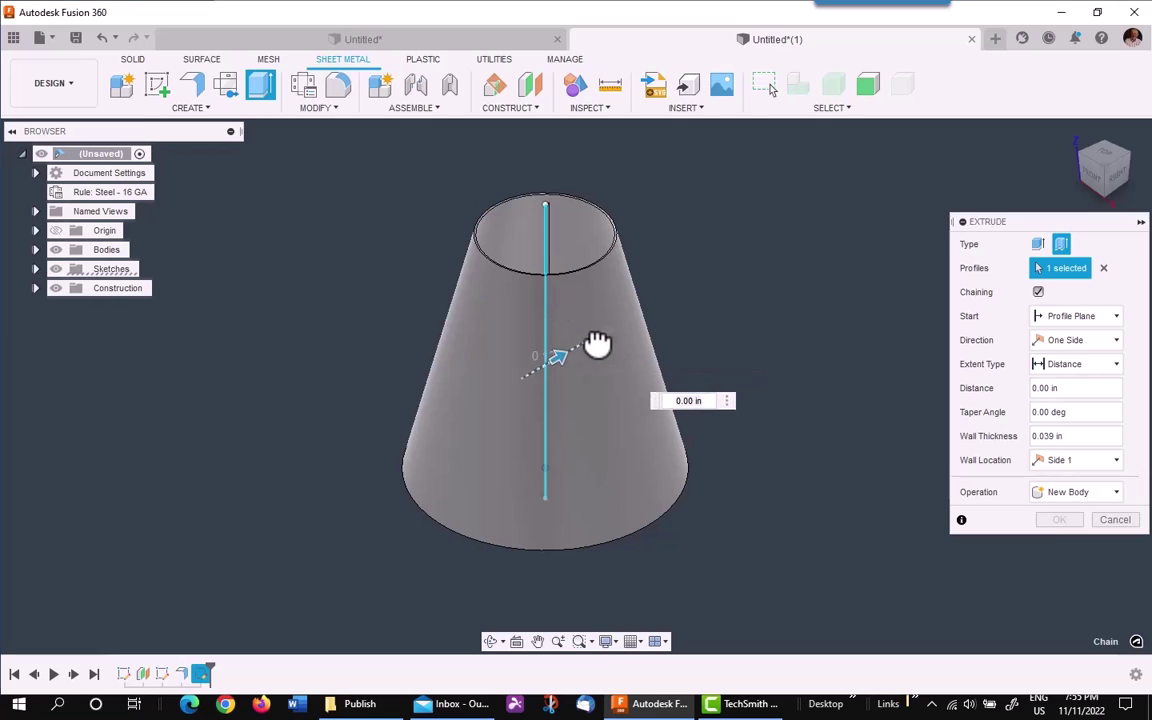
left_click_drag(600, 336, 740, 318)
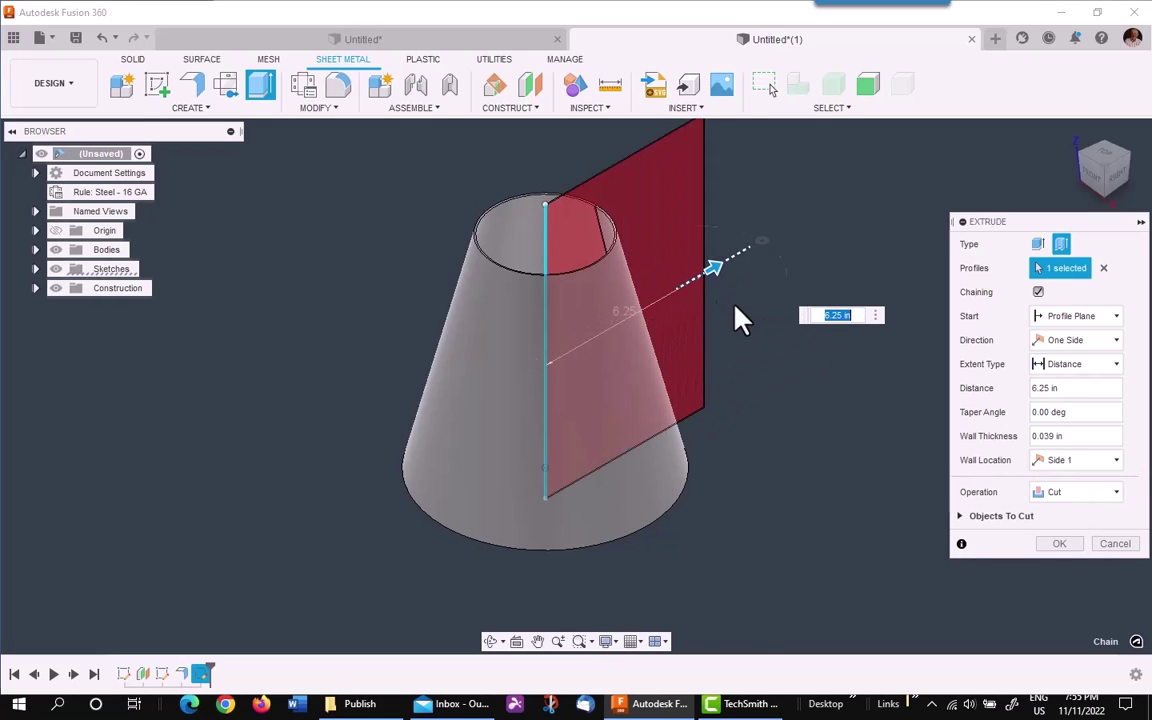
left_click(1071, 546)
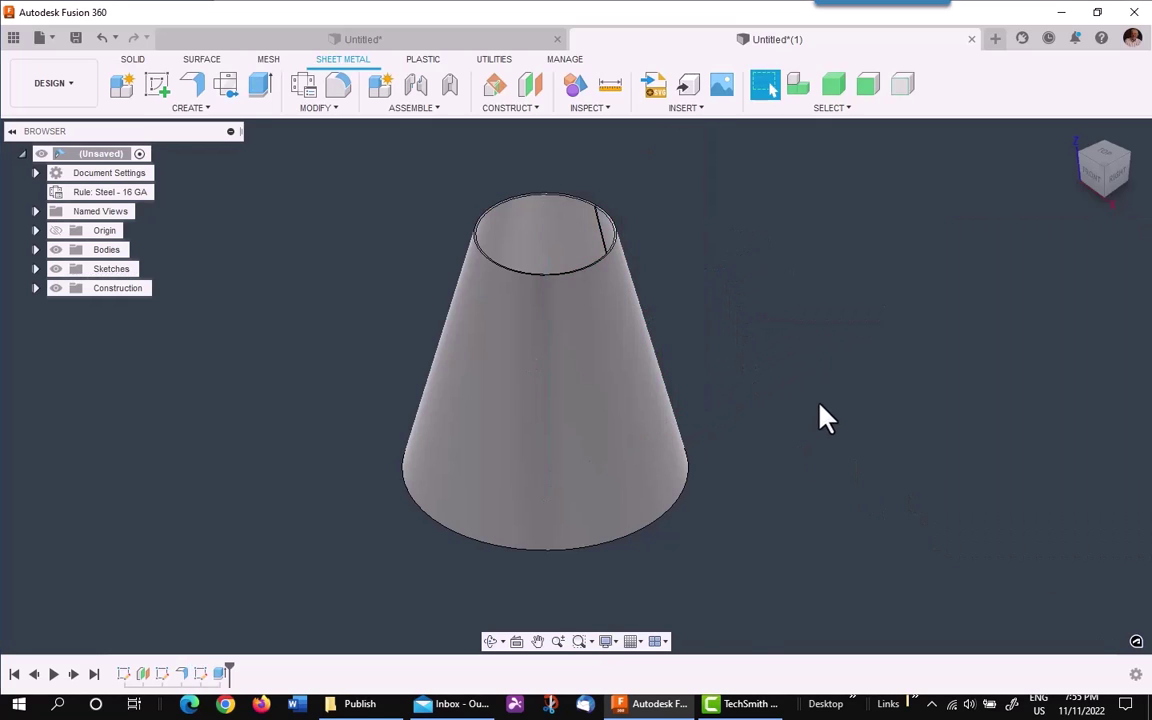
Create a flat pattern of the slit cone using its inner face as the stationary face
middle_click_drag(820, 417, 679, 389, "shift")
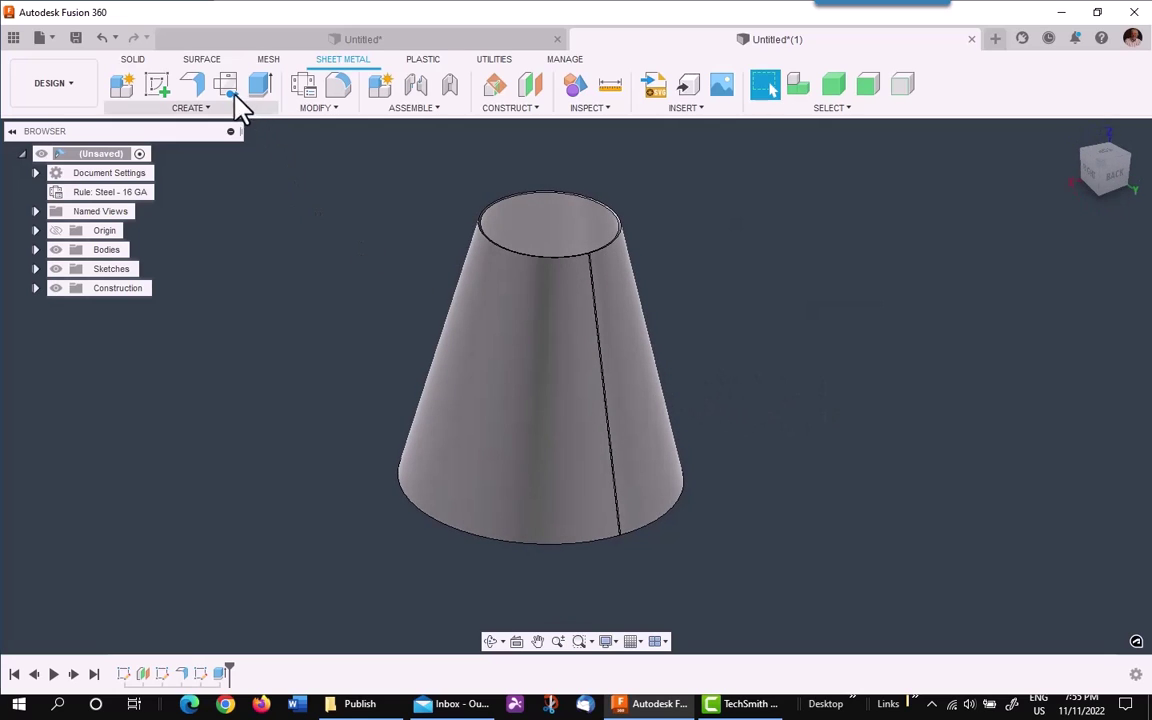
left_click(226, 84)
left_click(584, 222)
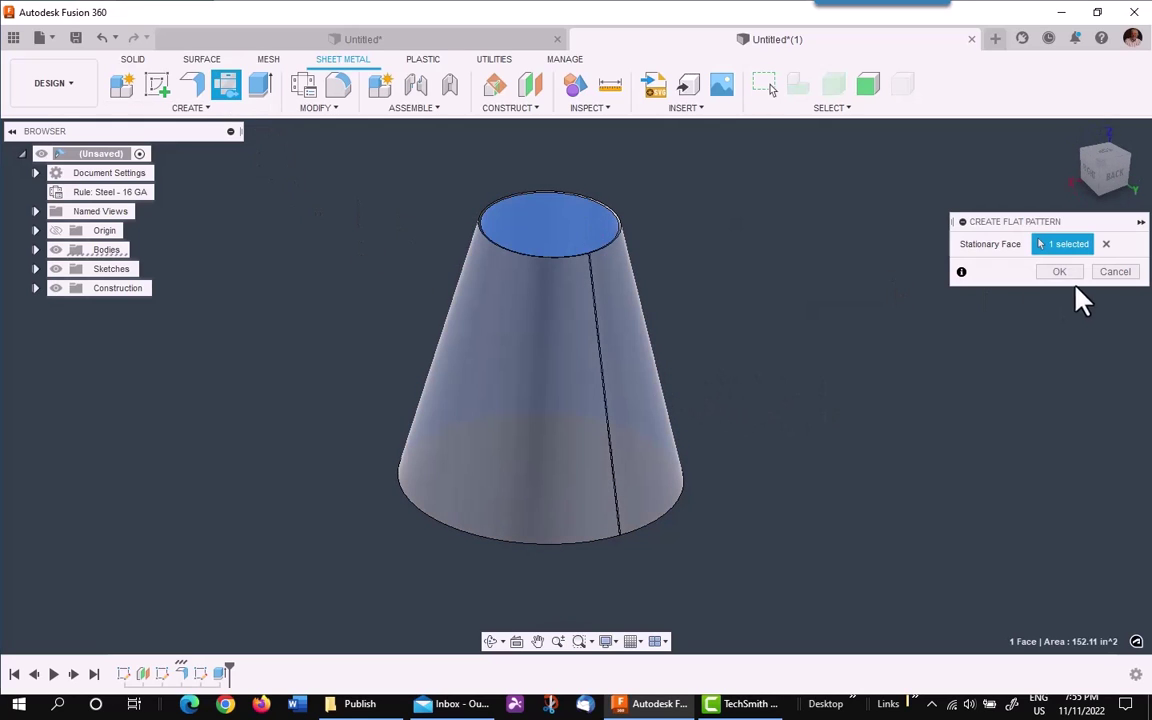
left_click(1059, 271)
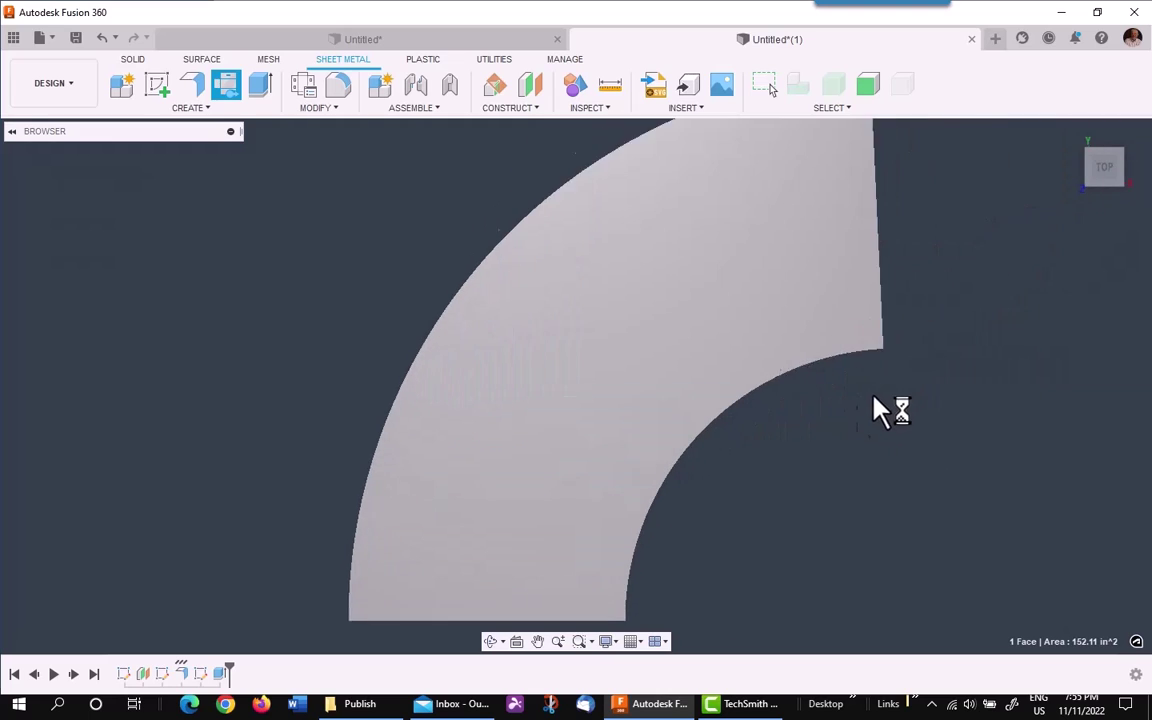